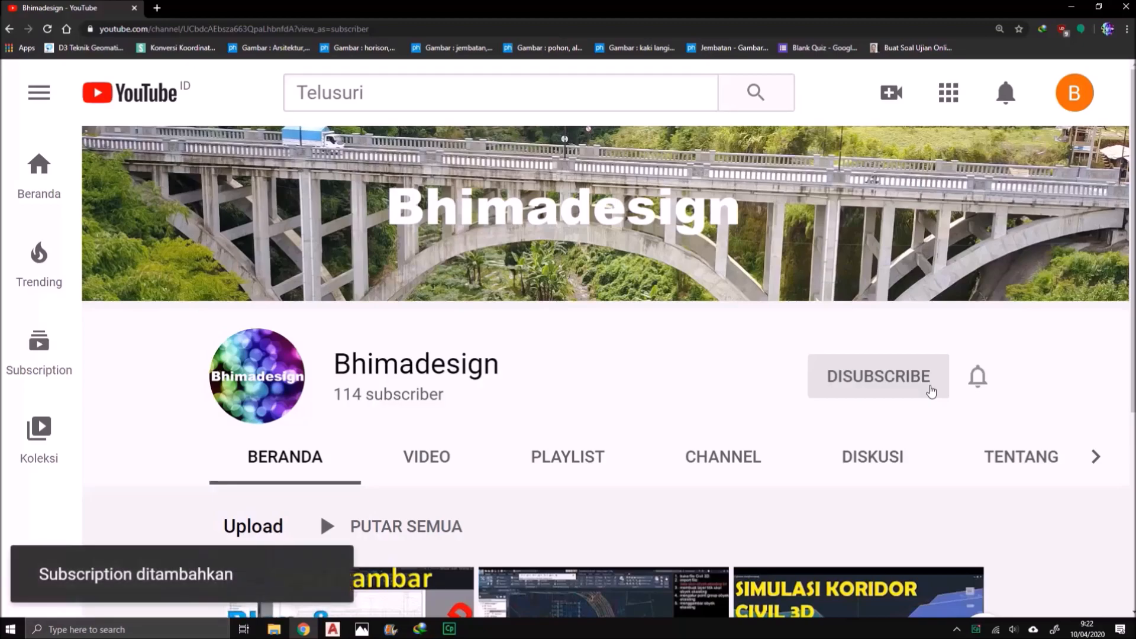
Step: Set the Bhimadesign channel's notifications to Semua
click(978, 379)
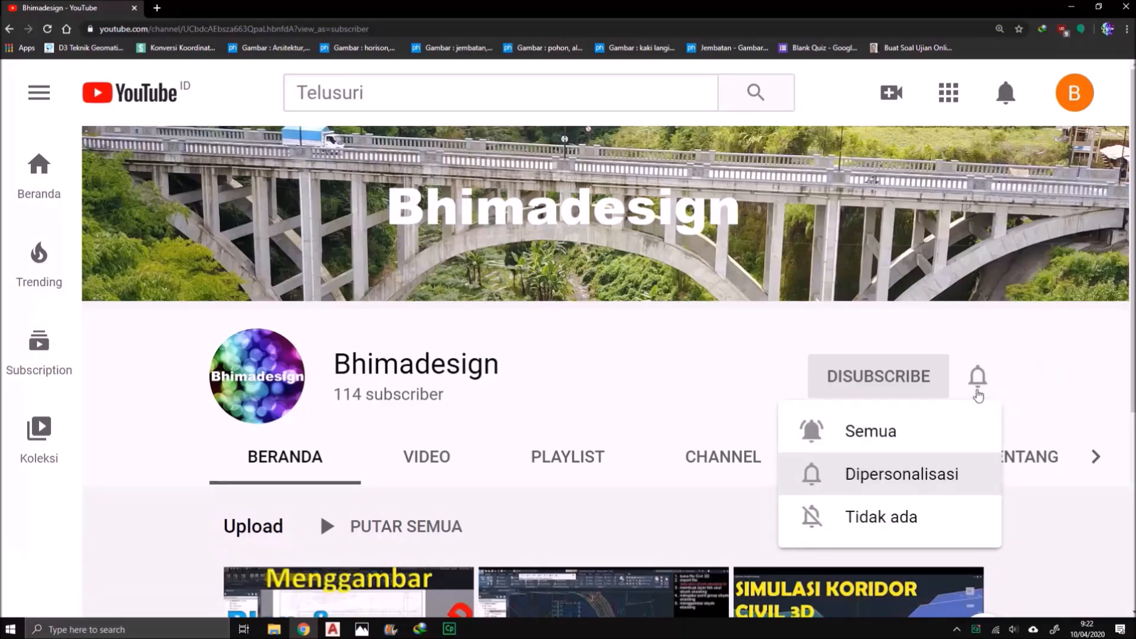
click(926, 445)
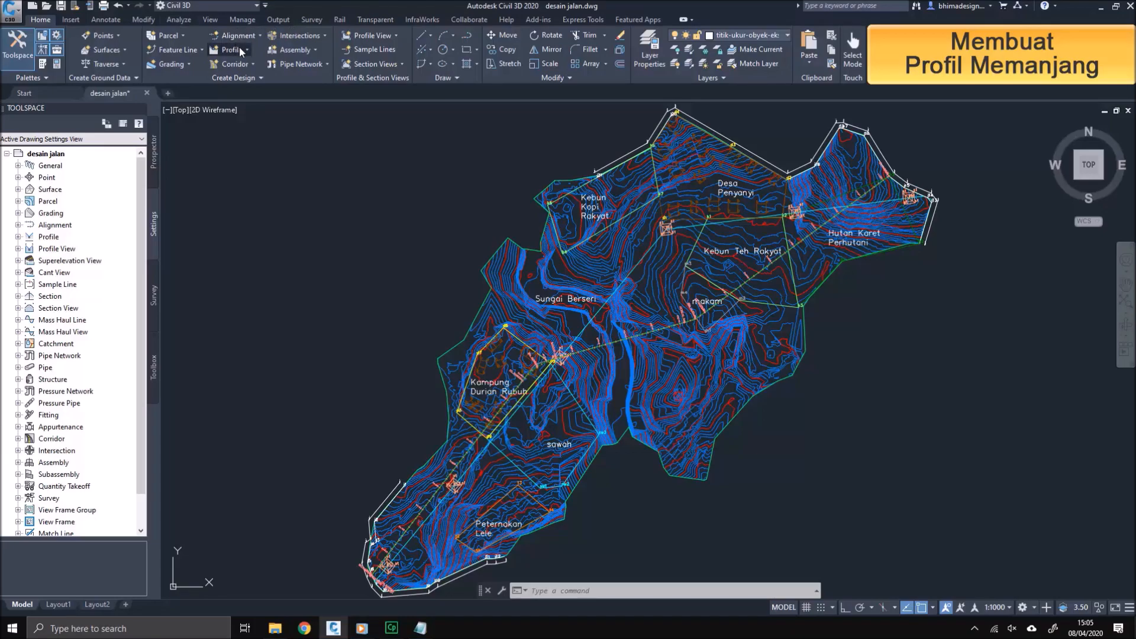
Step: Add a surface profile sampled from permukaan eksisting along the Alinyemen Horisontal alignment over its full station range
click(246, 49)
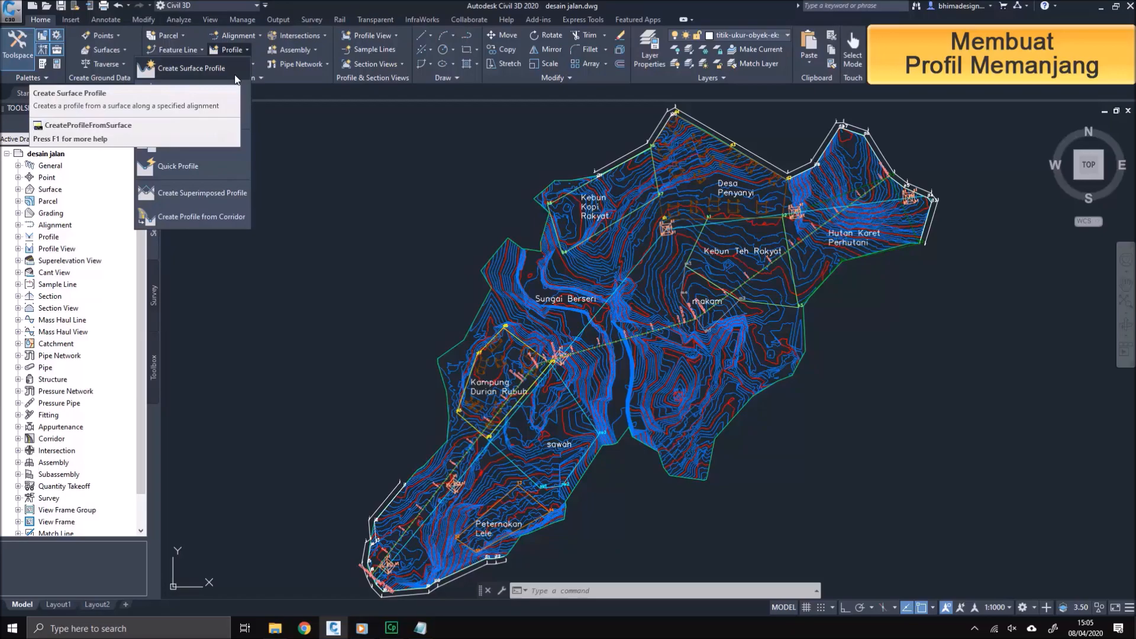
click(235, 75)
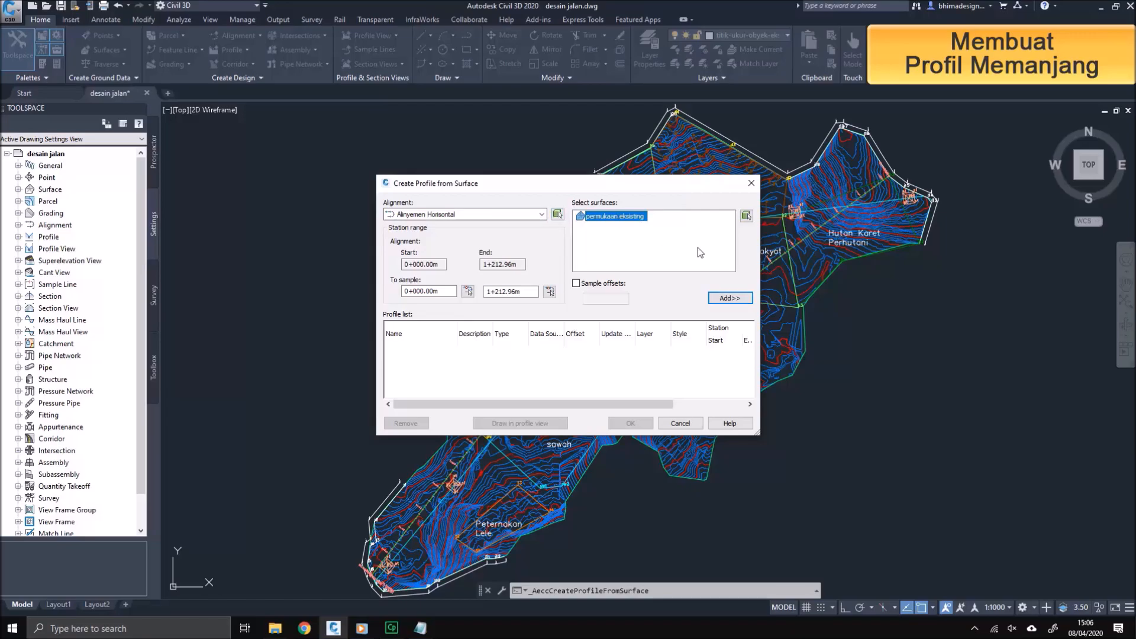
click(734, 303)
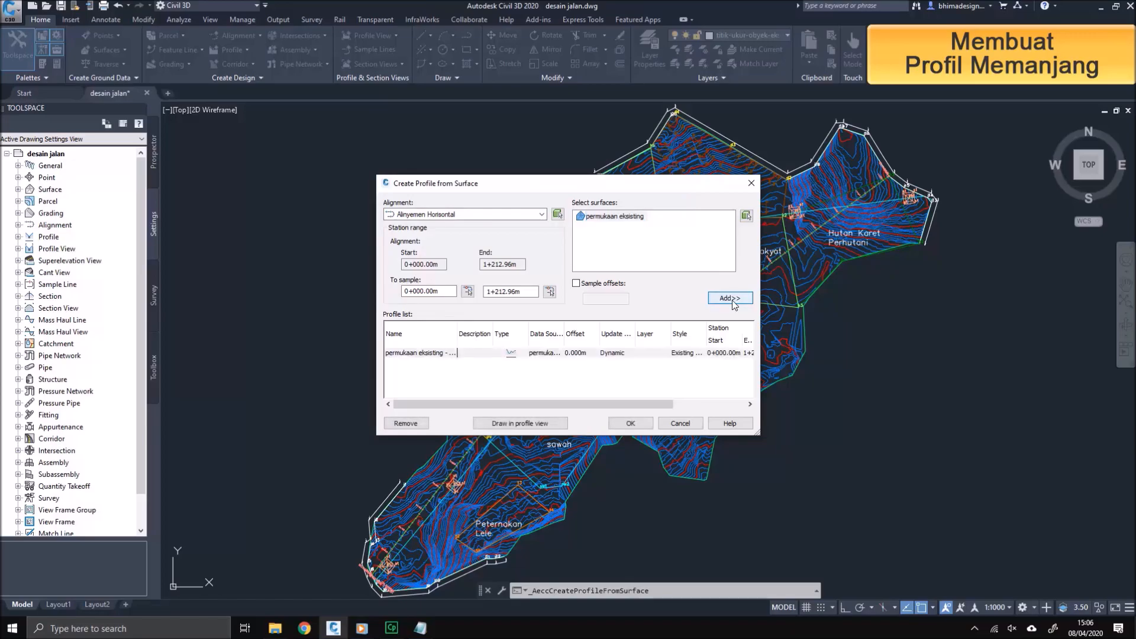
click(474, 353)
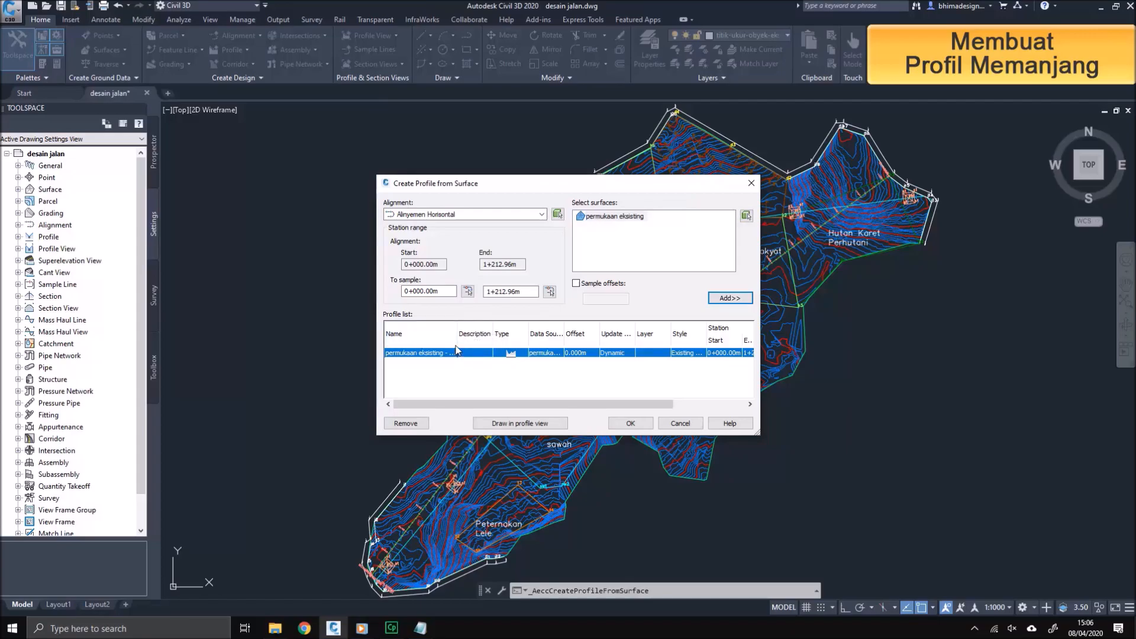
drag(457, 341, 483, 343)
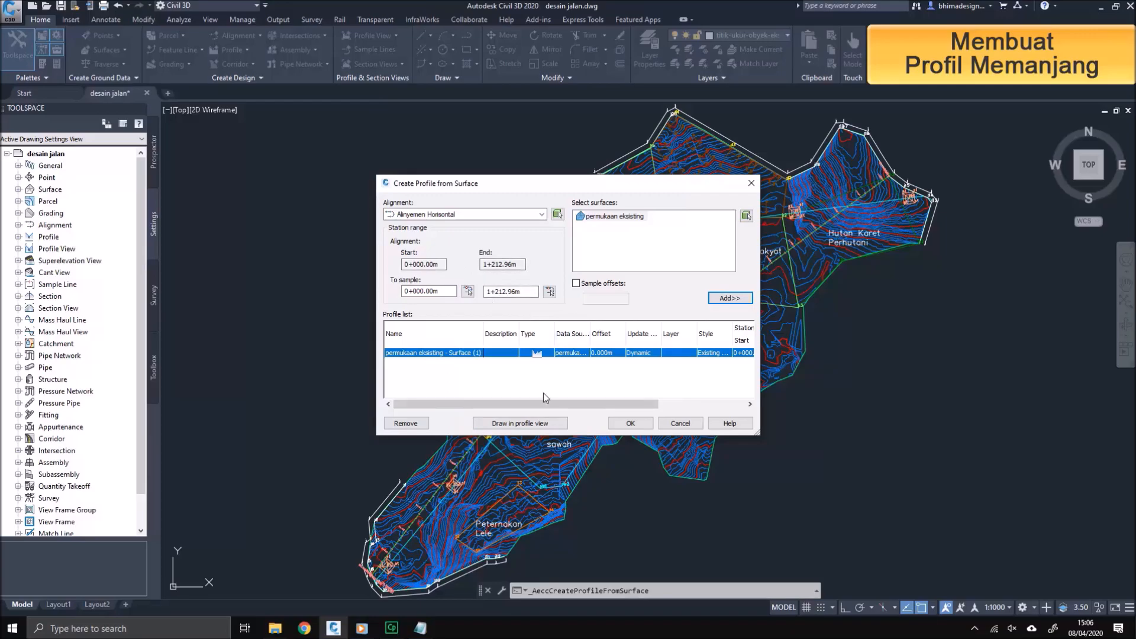
Step: Start drawing a profile view named Profile Eksisting and give it the Major Grids style
click(536, 423)
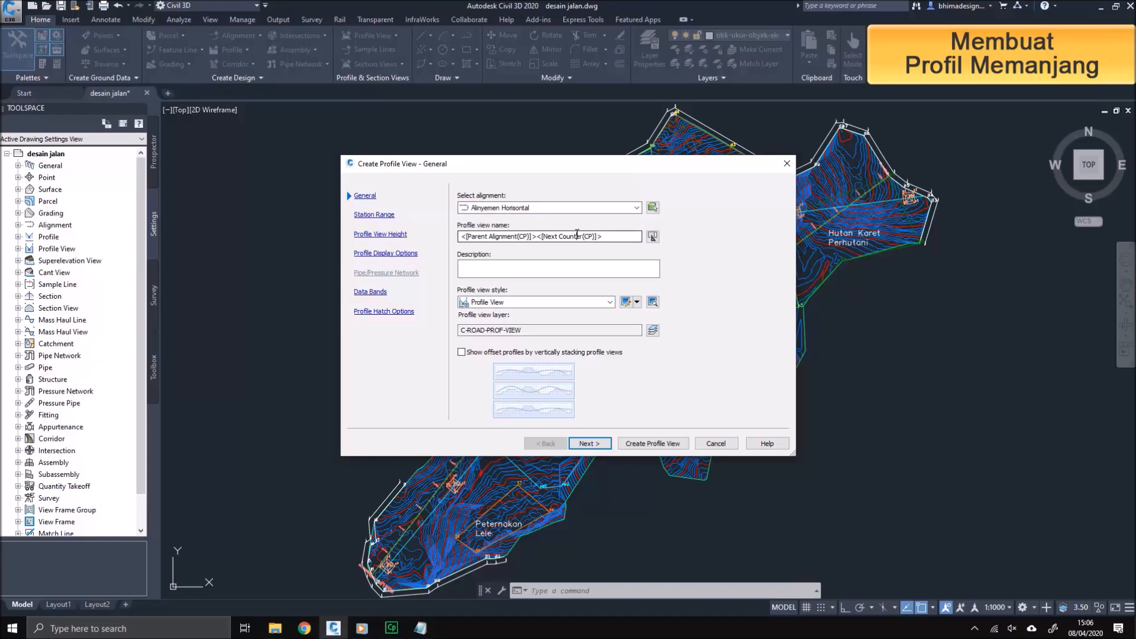
drag(613, 236, 432, 239)
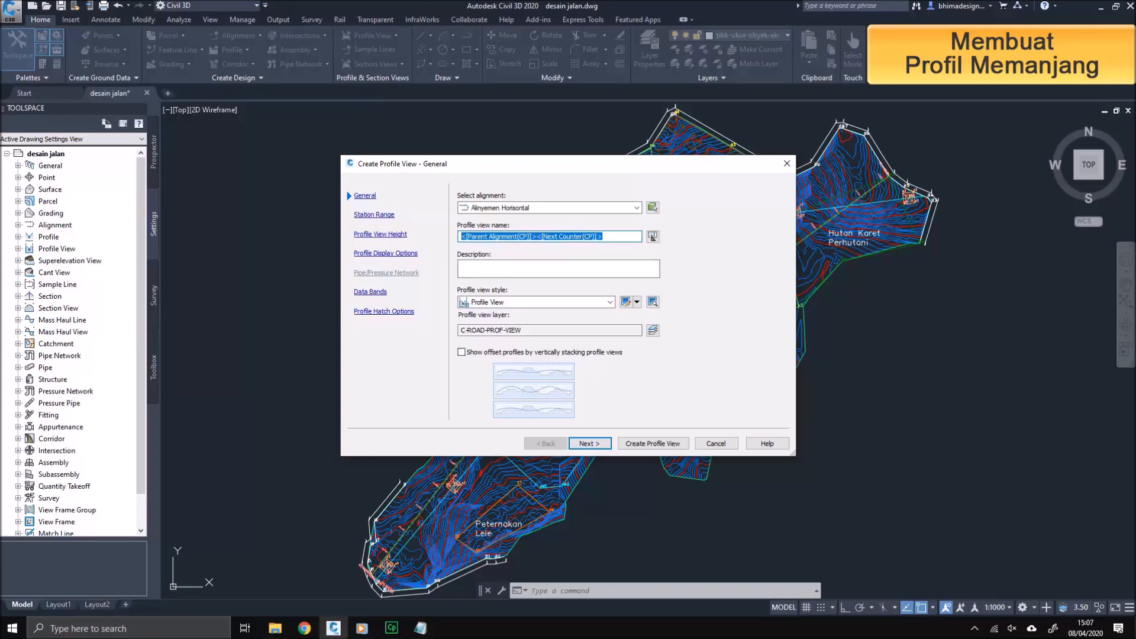
text(P)
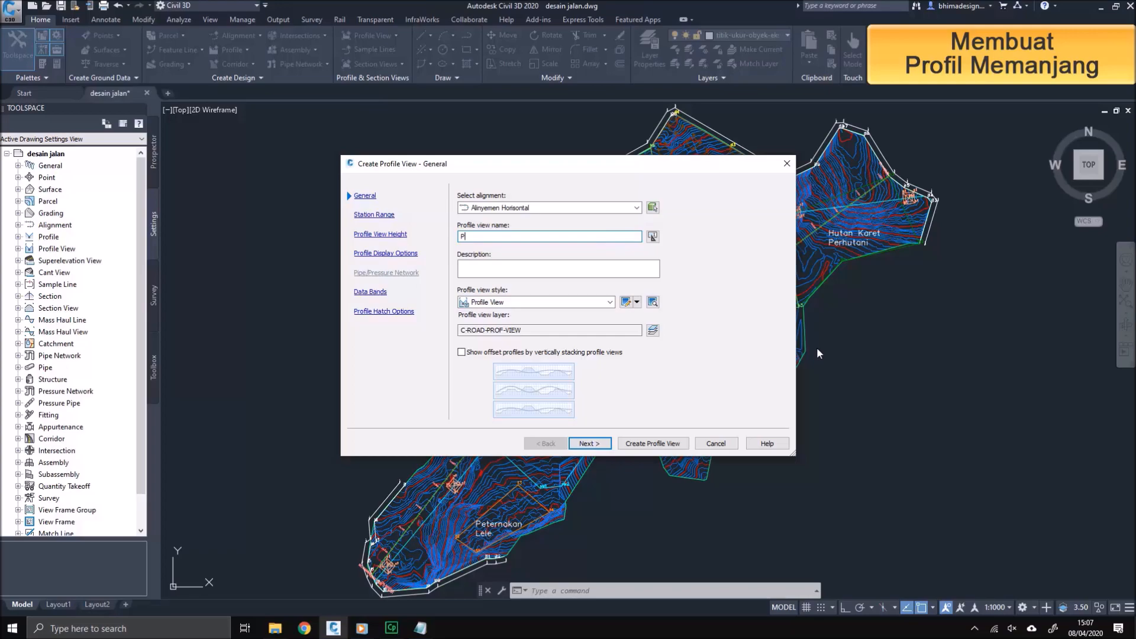
text(rof)
text(ile Eksisting)
click(609, 304)
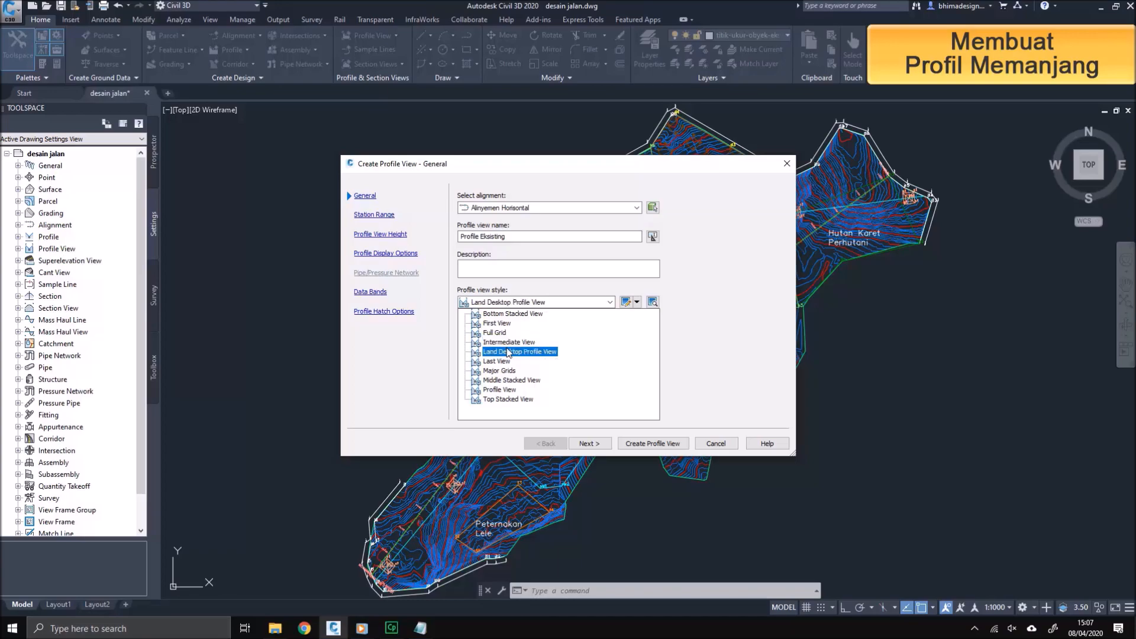
click(505, 370)
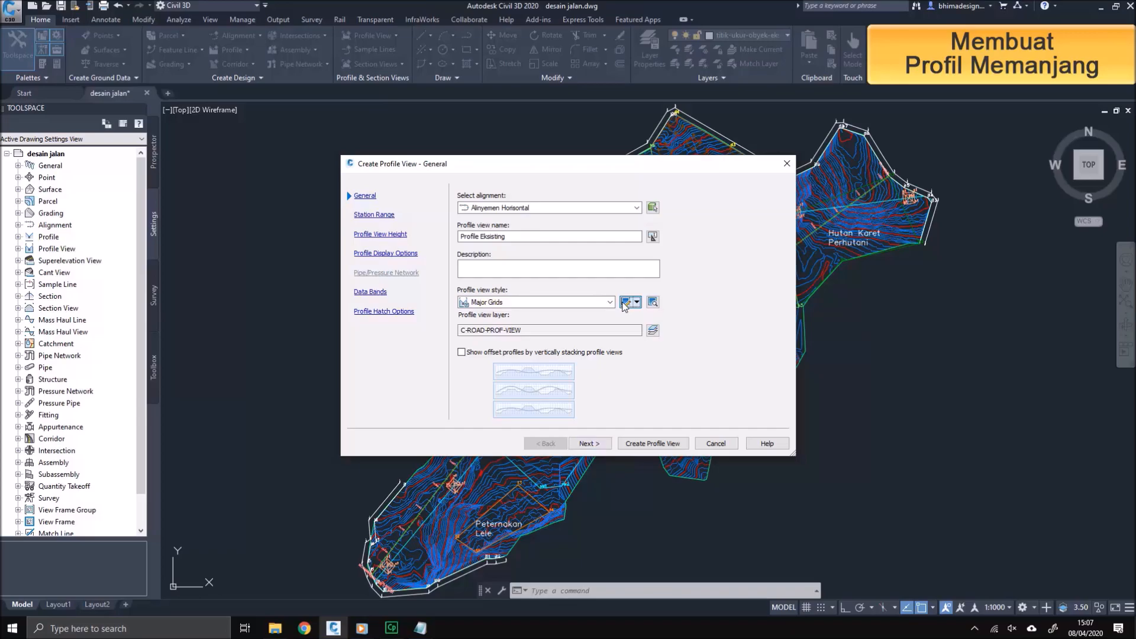
Step: Edit the Major Grids style so that the vertical and horizontal grids are both clipped to the highest profile(s)
click(625, 303)
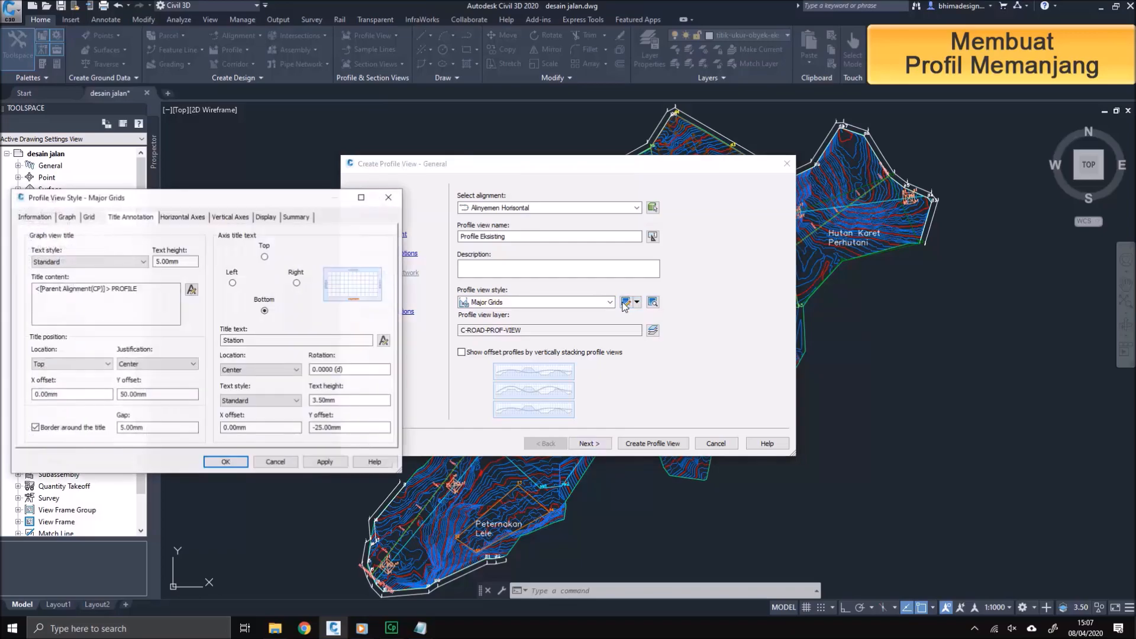
drag(328, 201, 623, 226)
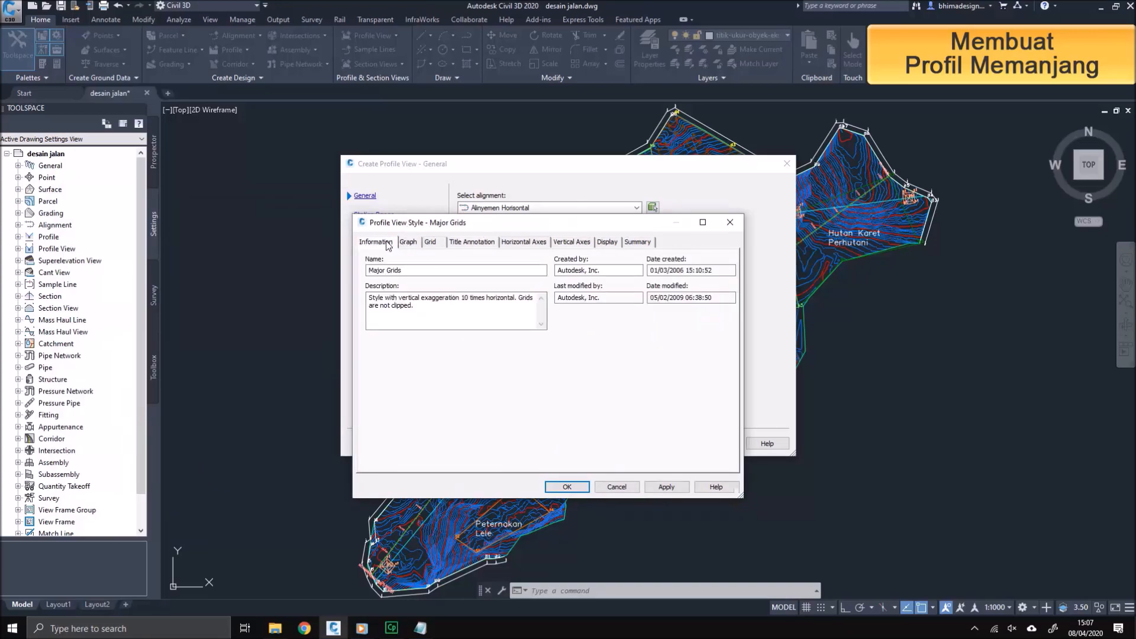
click(408, 242)
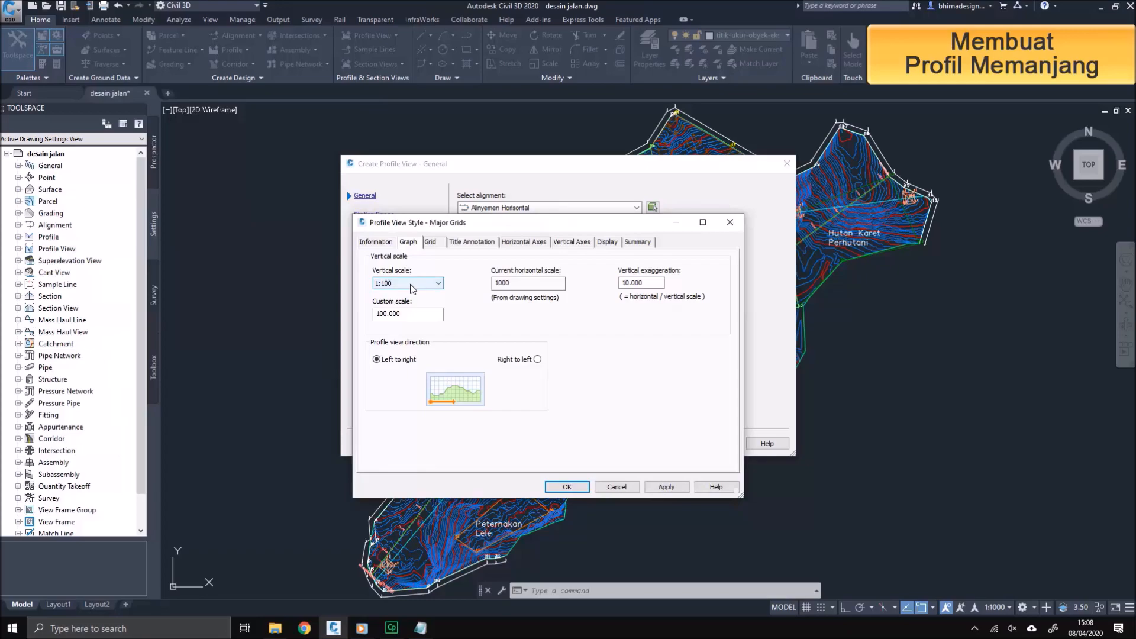
click(431, 242)
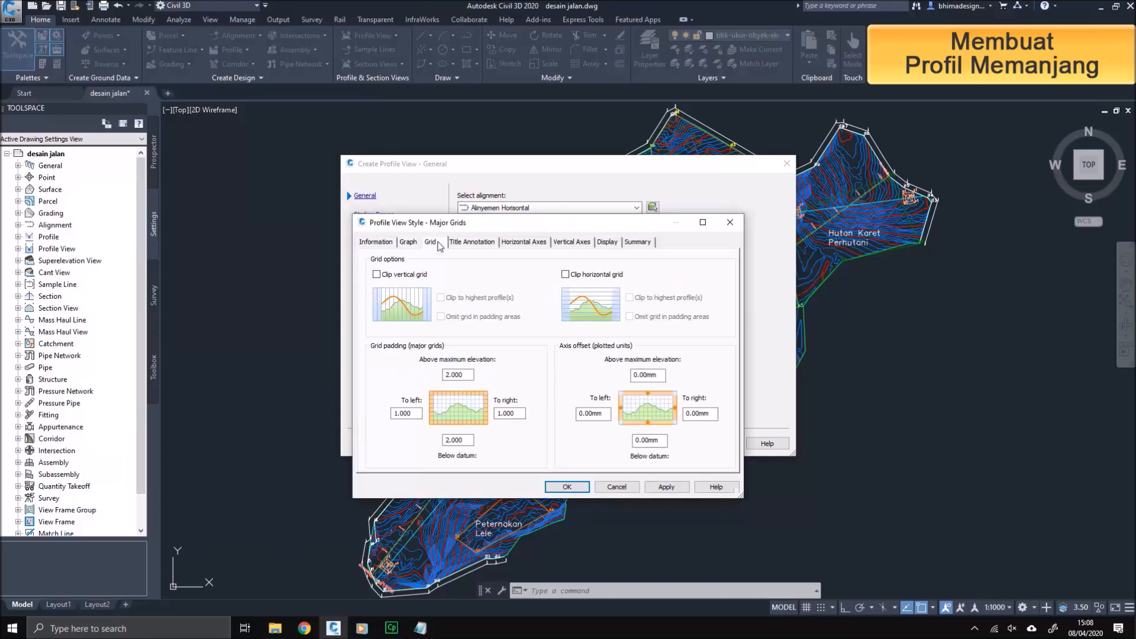
click(406, 274)
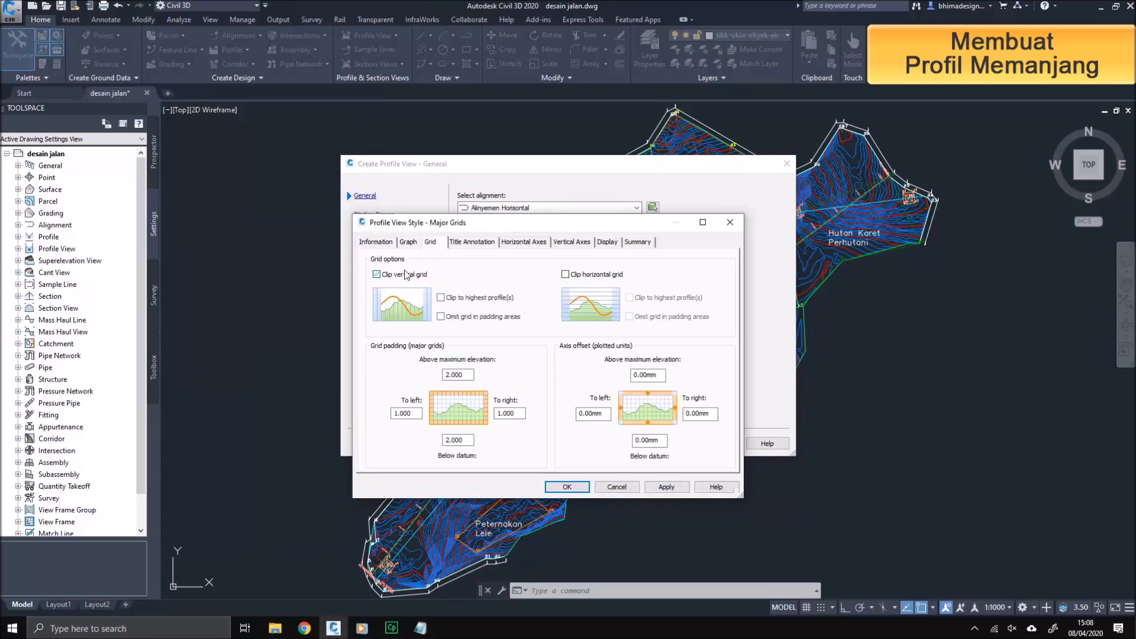
click(441, 299)
click(565, 276)
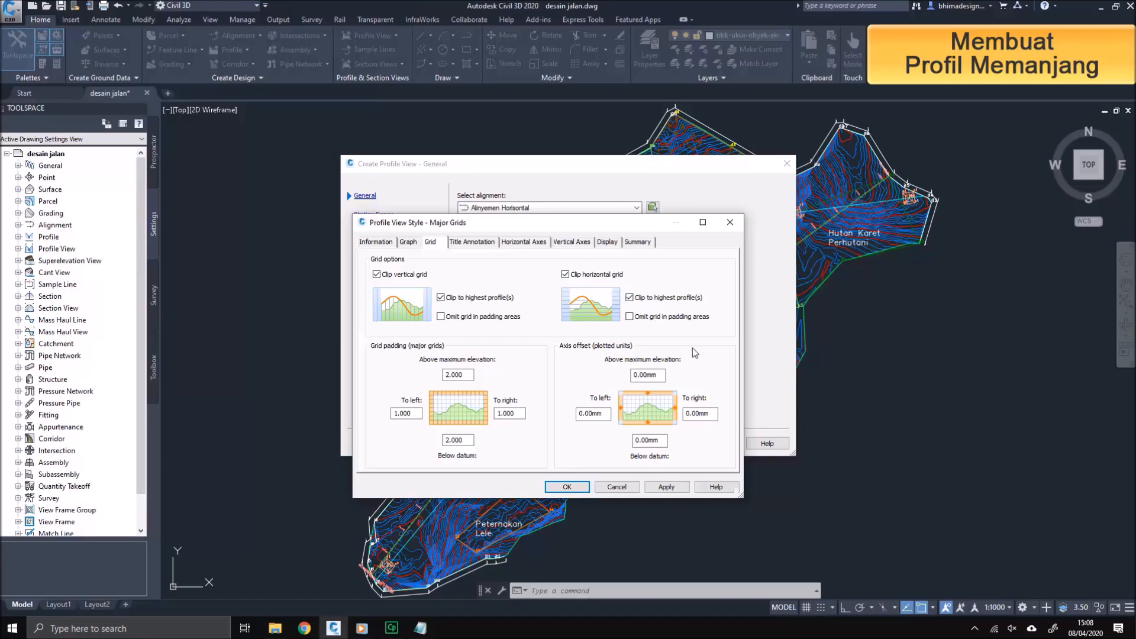
click(667, 488)
click(587, 488)
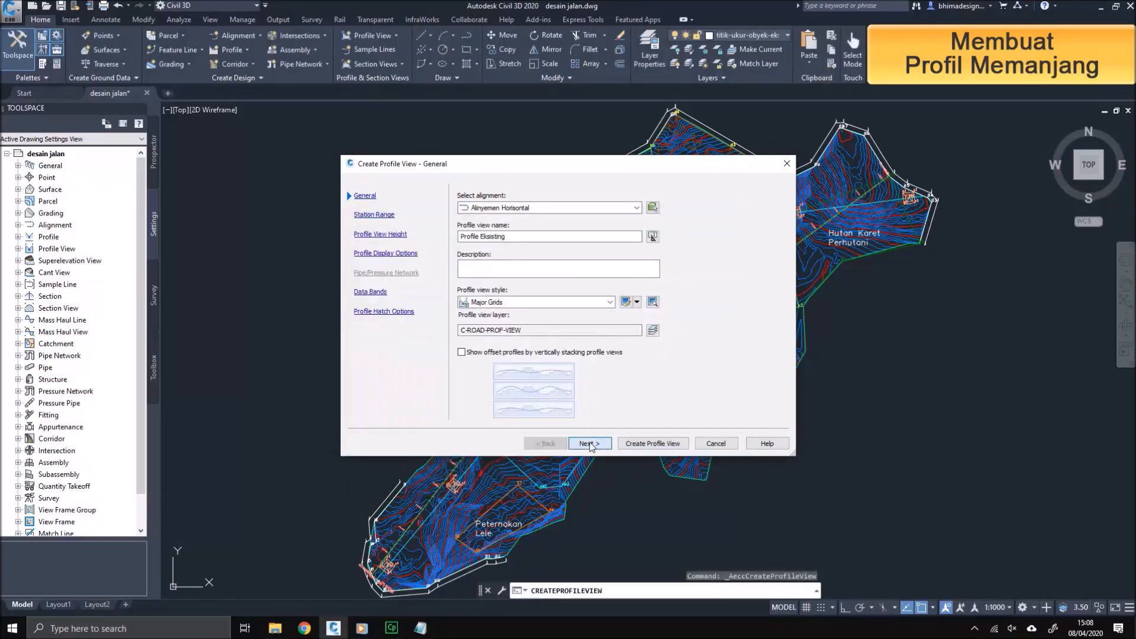
Step: Keep the automatic station range and default height and display options, and set the band set to Profile Data with Geometry and Superelevation
click(589, 444)
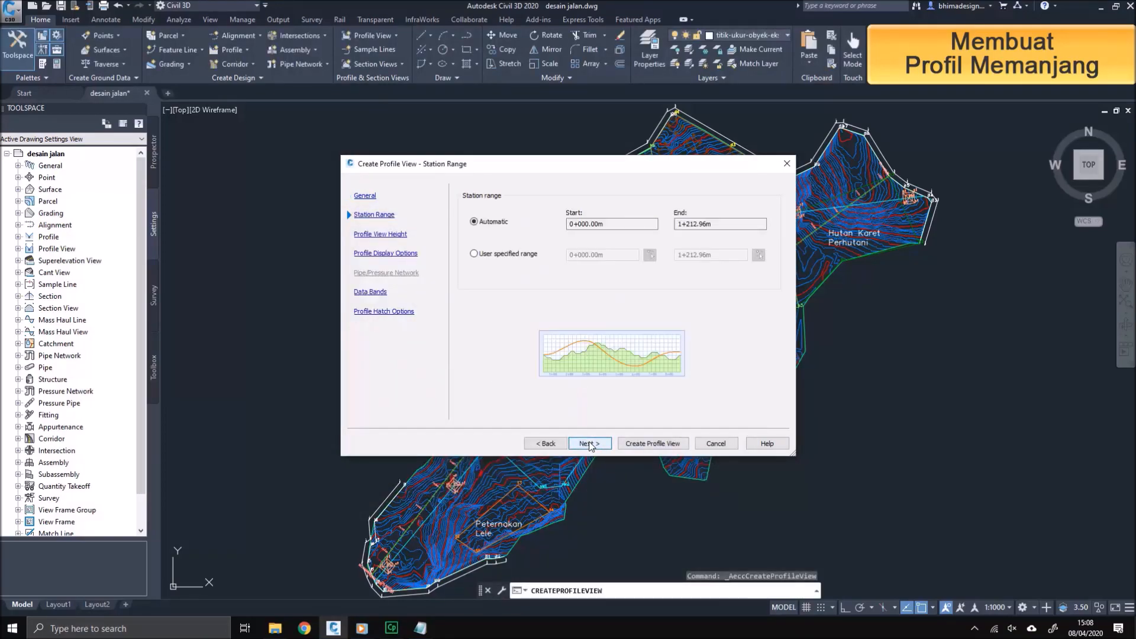
click(591, 444)
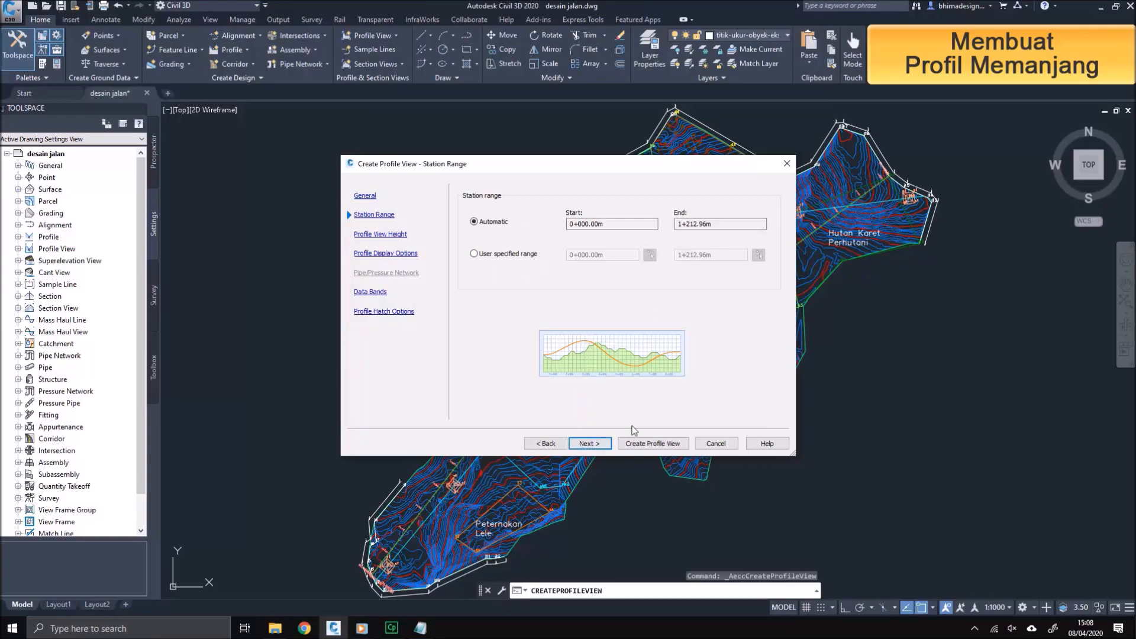
click(590, 444)
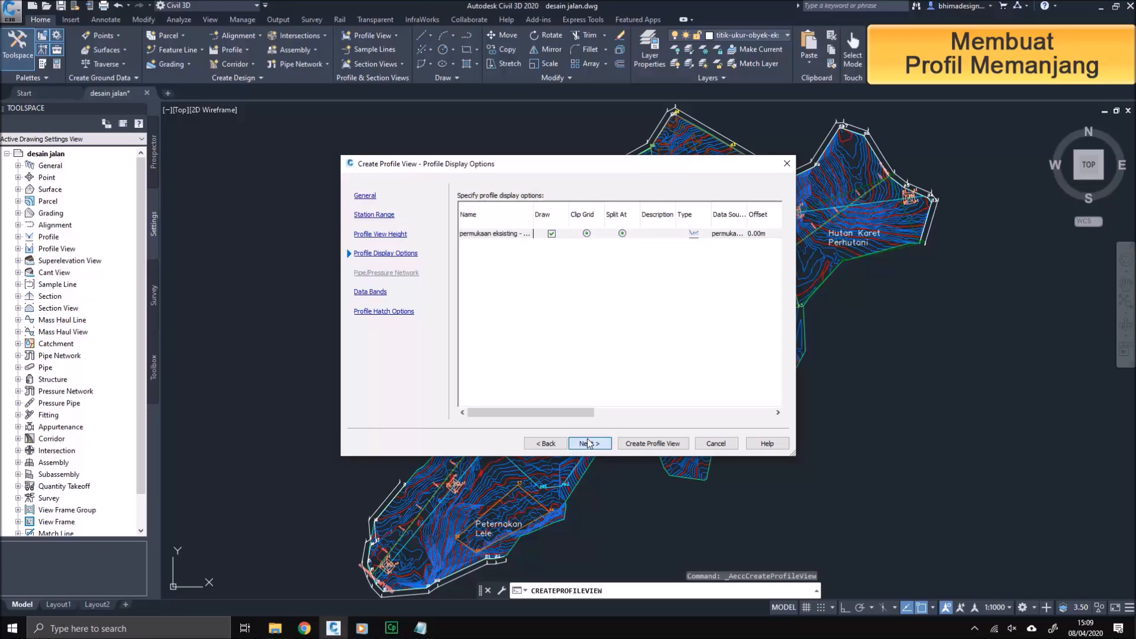
click(589, 444)
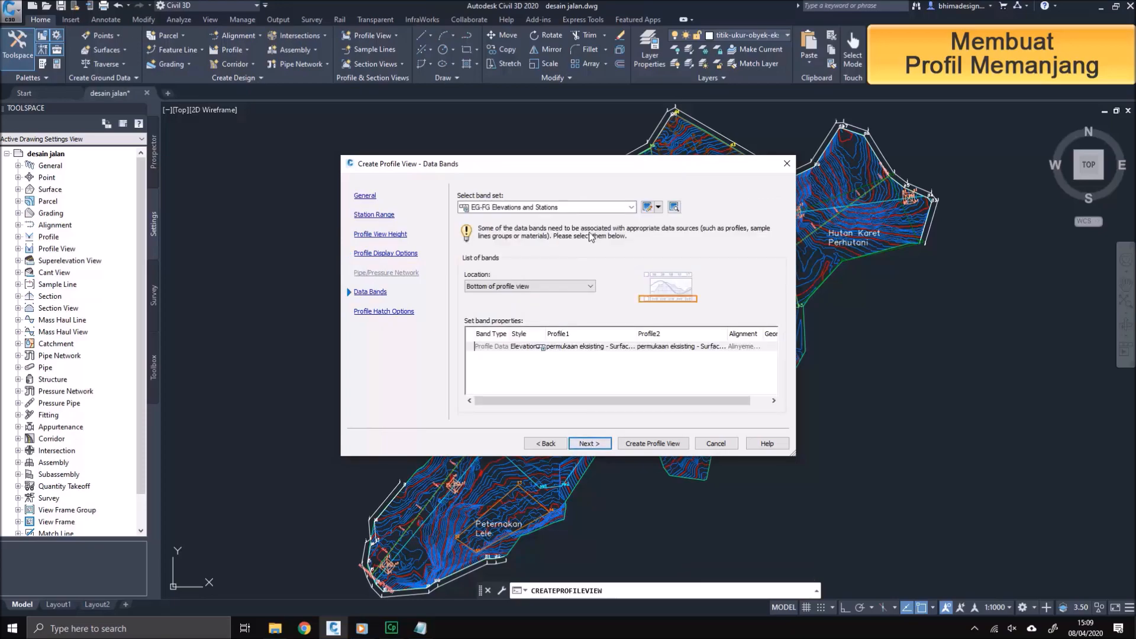
click(608, 209)
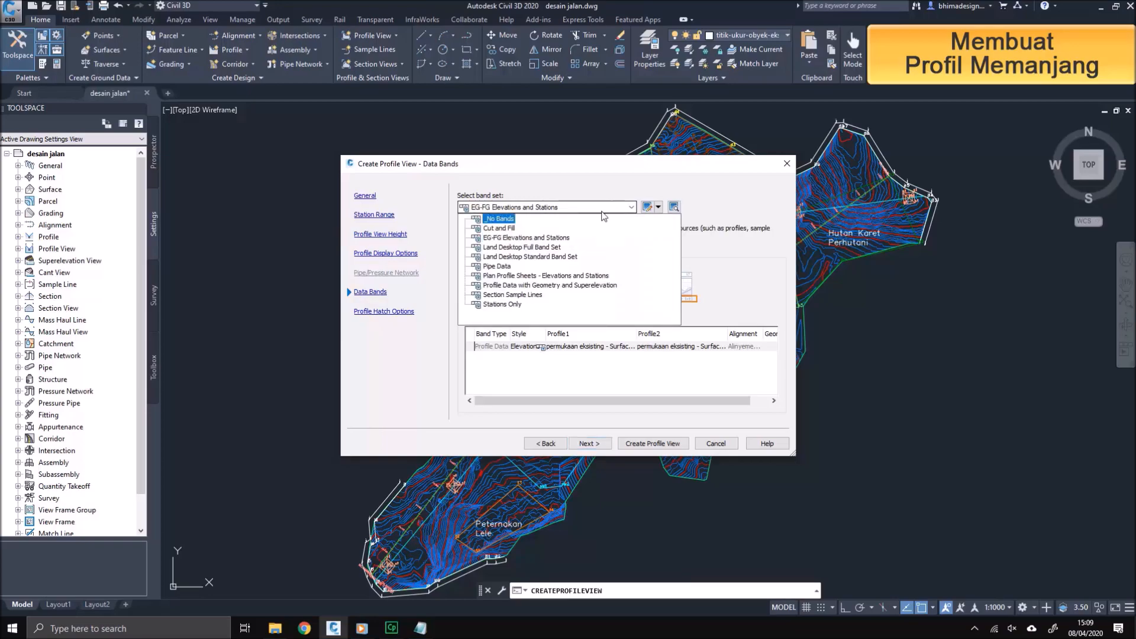
click(567, 285)
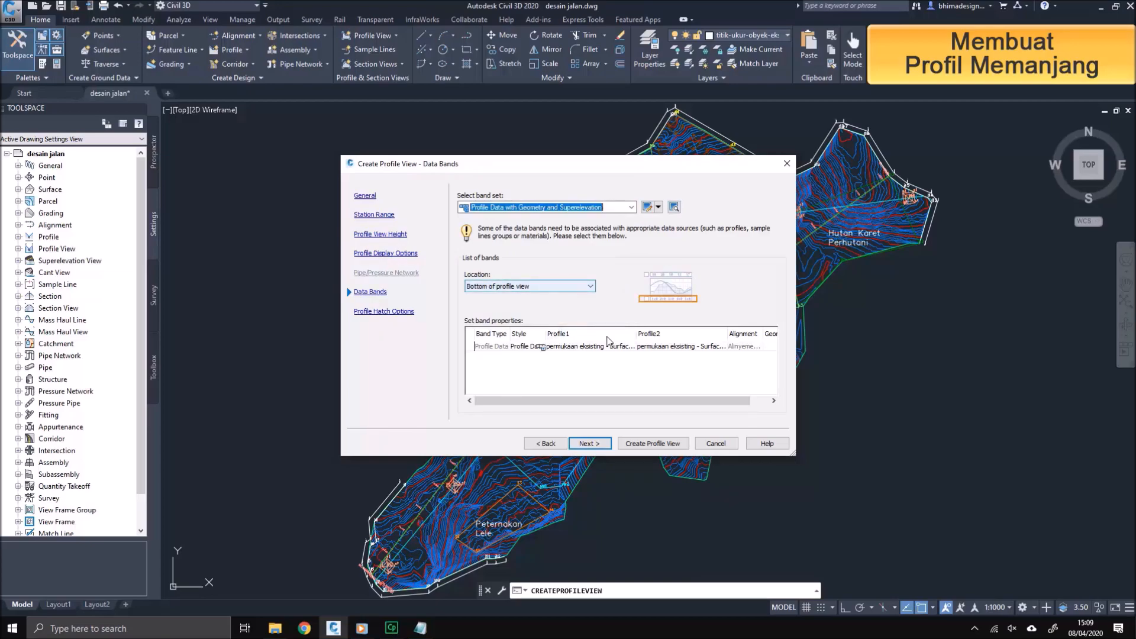
click(592, 442)
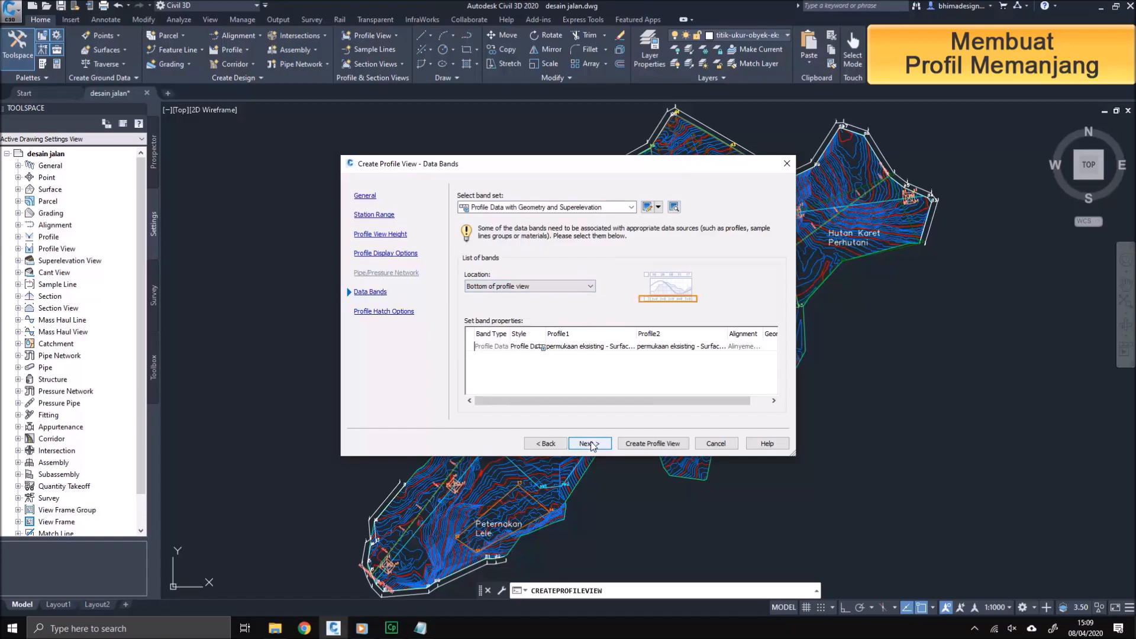
click(591, 444)
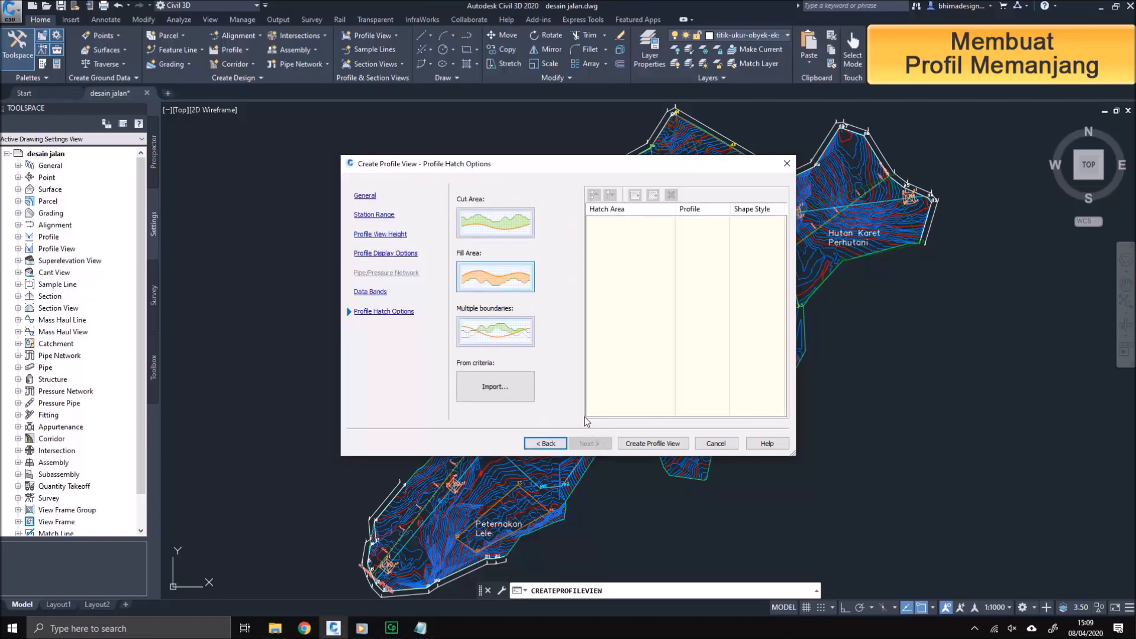
Step: Create the profile view and place its origin in the empty space east of the contour map
click(638, 445)
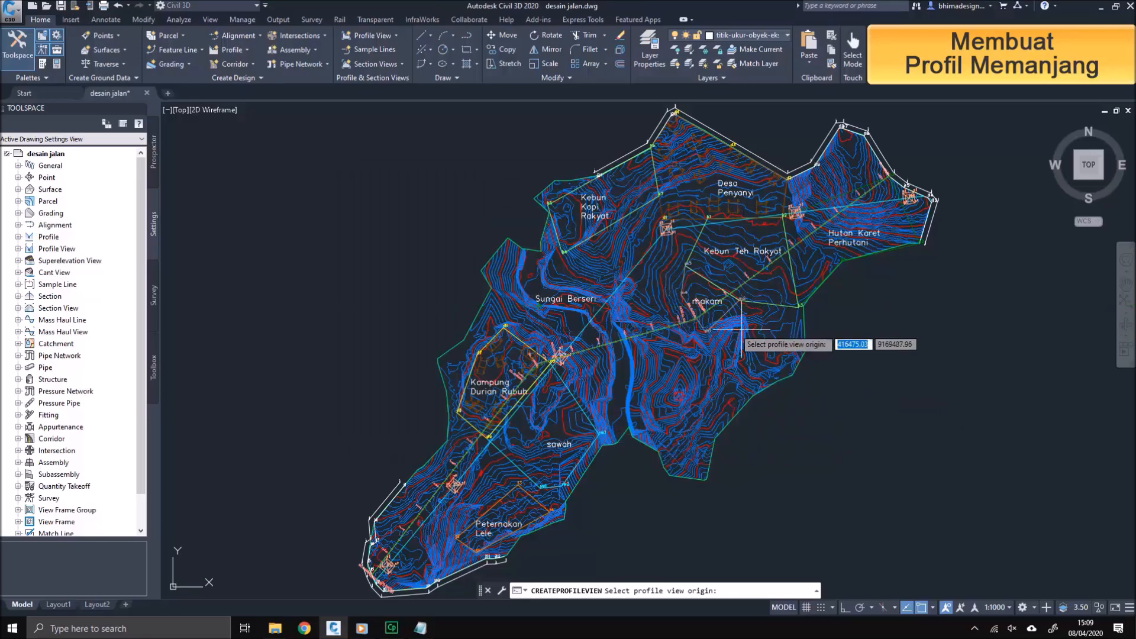
middle_drag(792, 333, 479, 355)
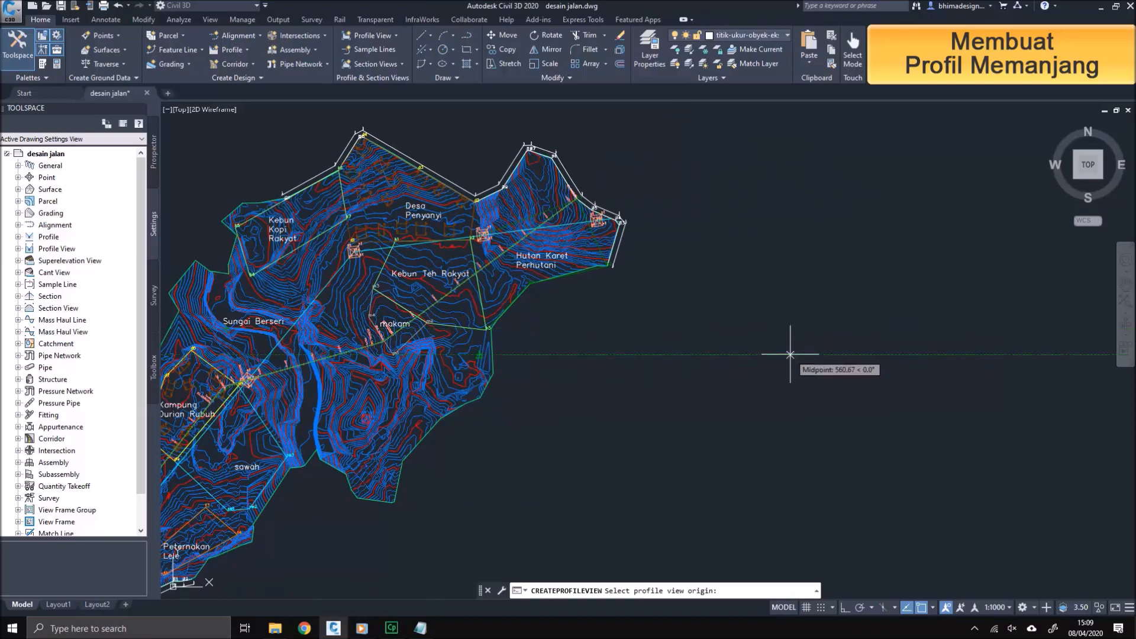
click(790, 355)
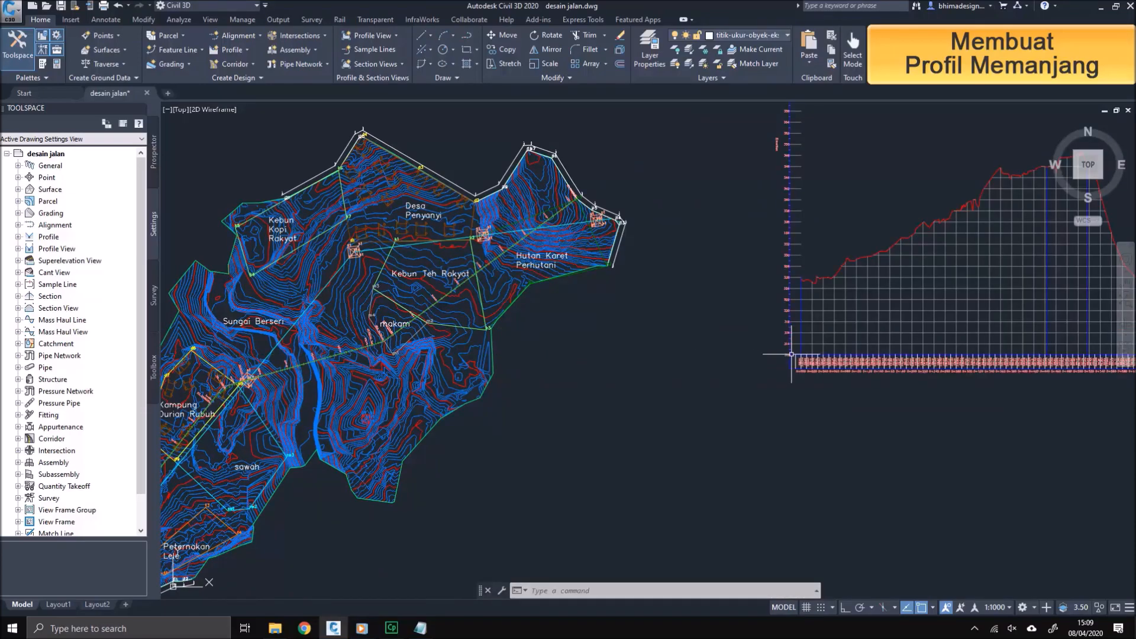
scroll(800, 352, down, 2)
mouse_move(803, 352)
middle_down()
mouse_move(551, 364)
mouse_move(682, 411)
middle_up()
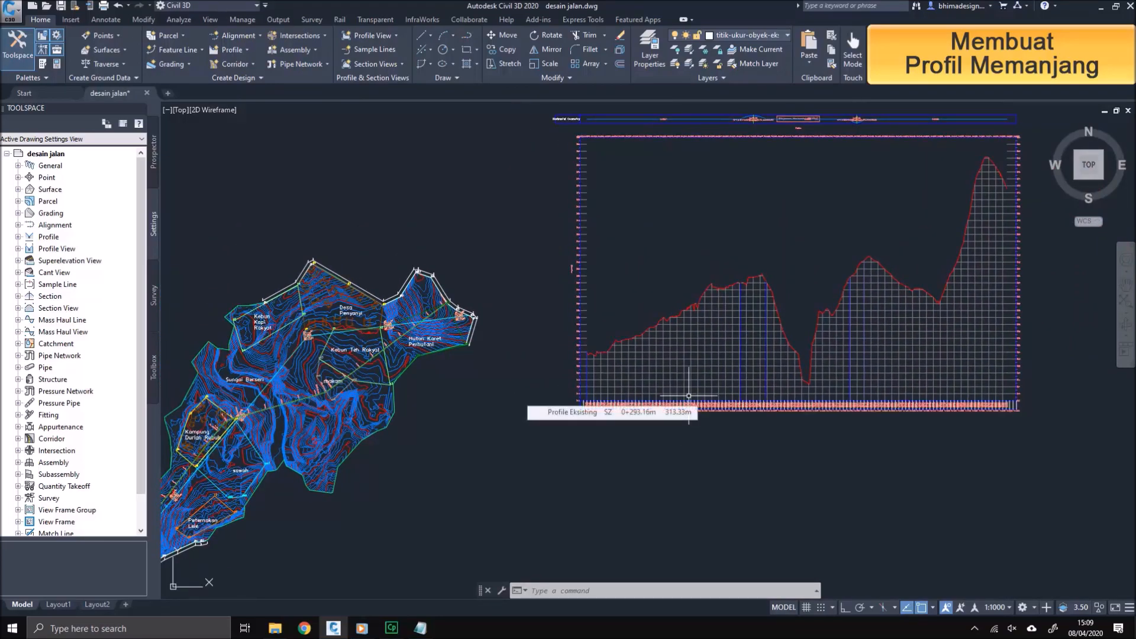
click(689, 395)
key(Escape)
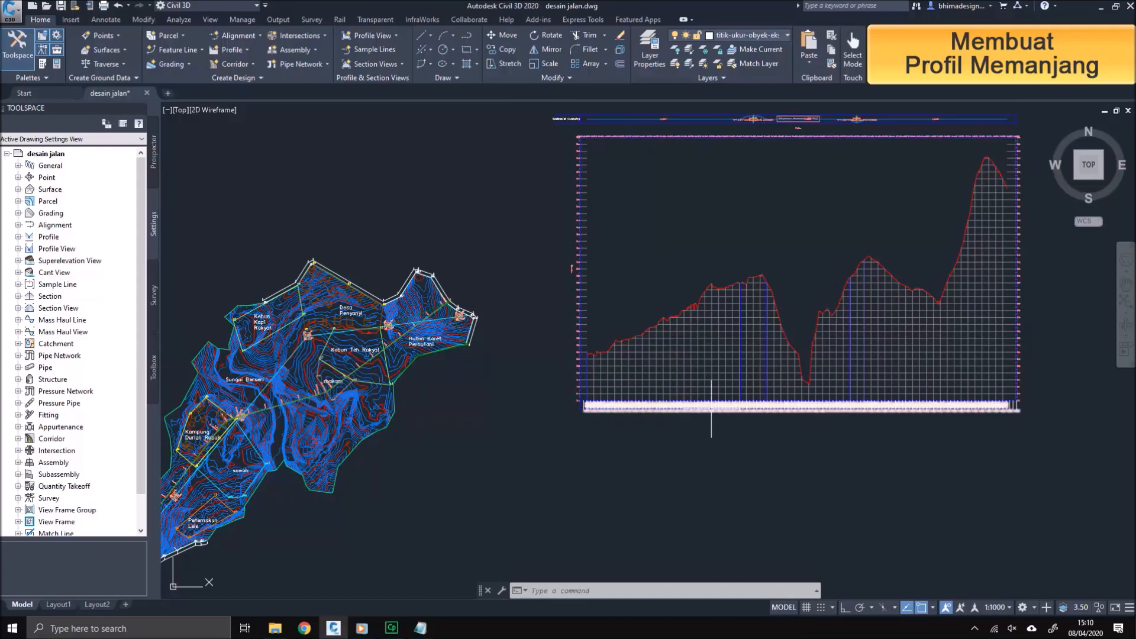
click(711, 379)
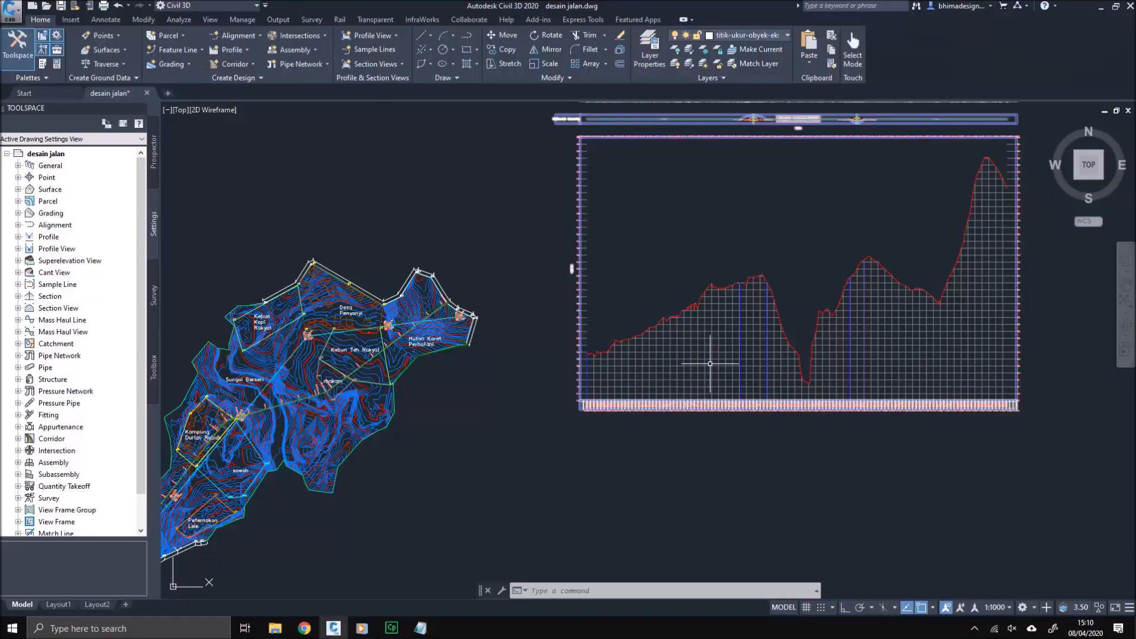
scroll(630, 377, up, 2)
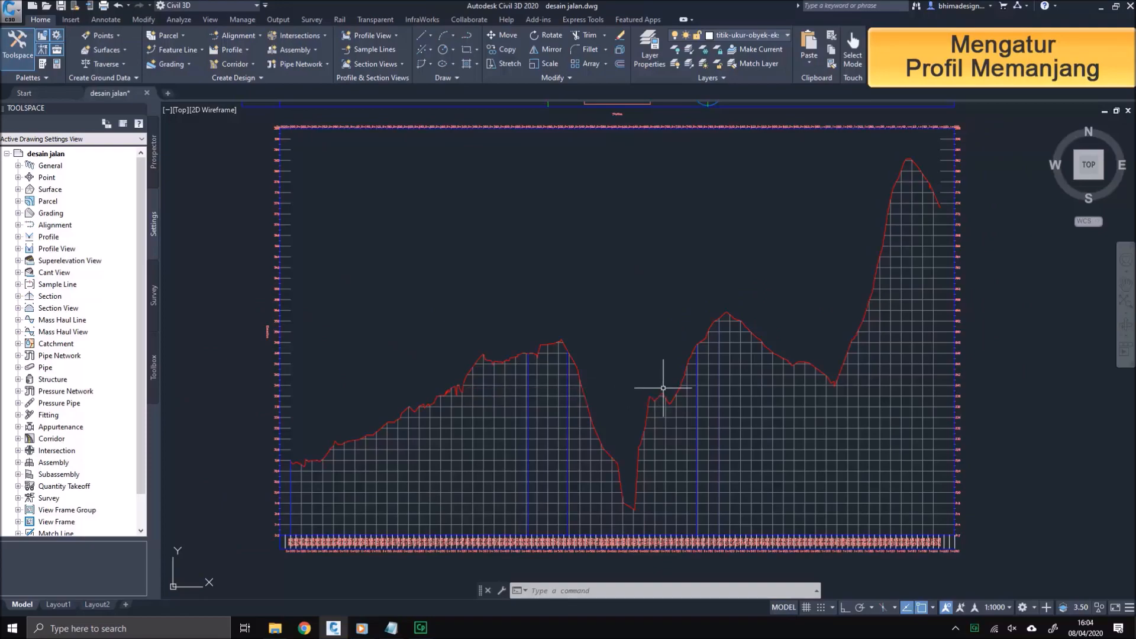
Step: Set the vertical exaggeration of the Profile Eksisting view's Major Grids style to 2 and apply it
click(665, 424)
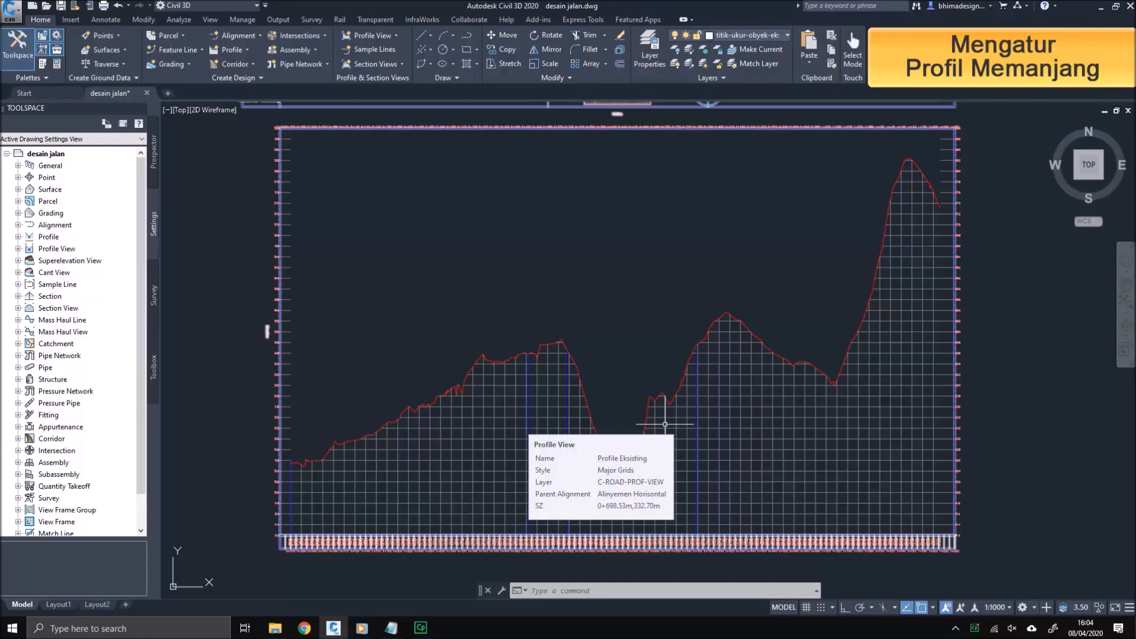
click(665, 424)
right_click(665, 425)
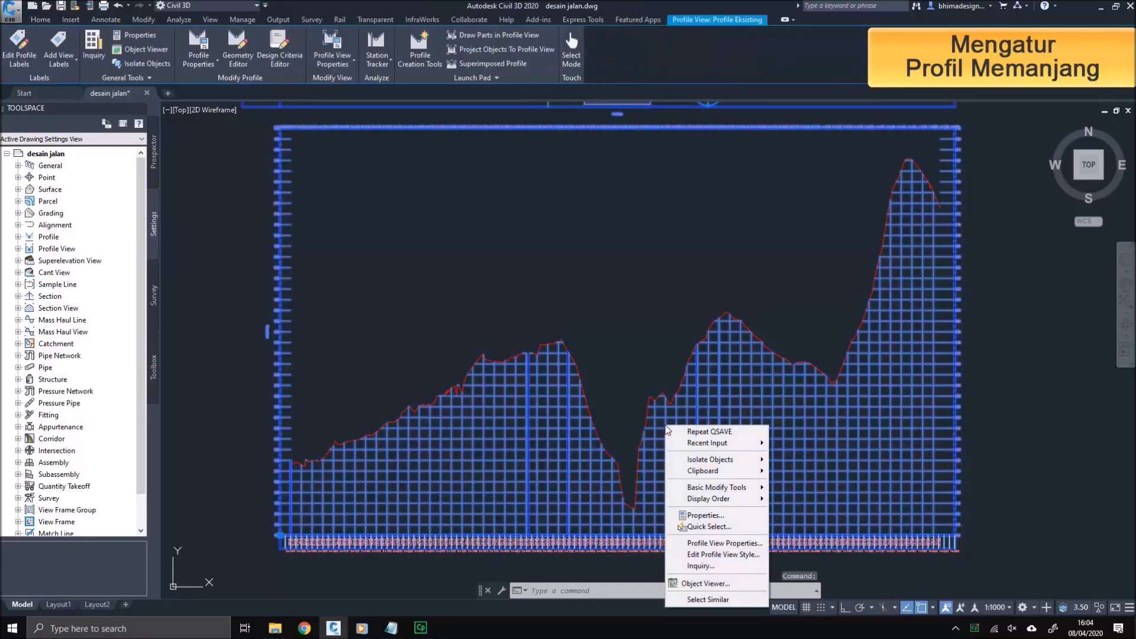
click(711, 543)
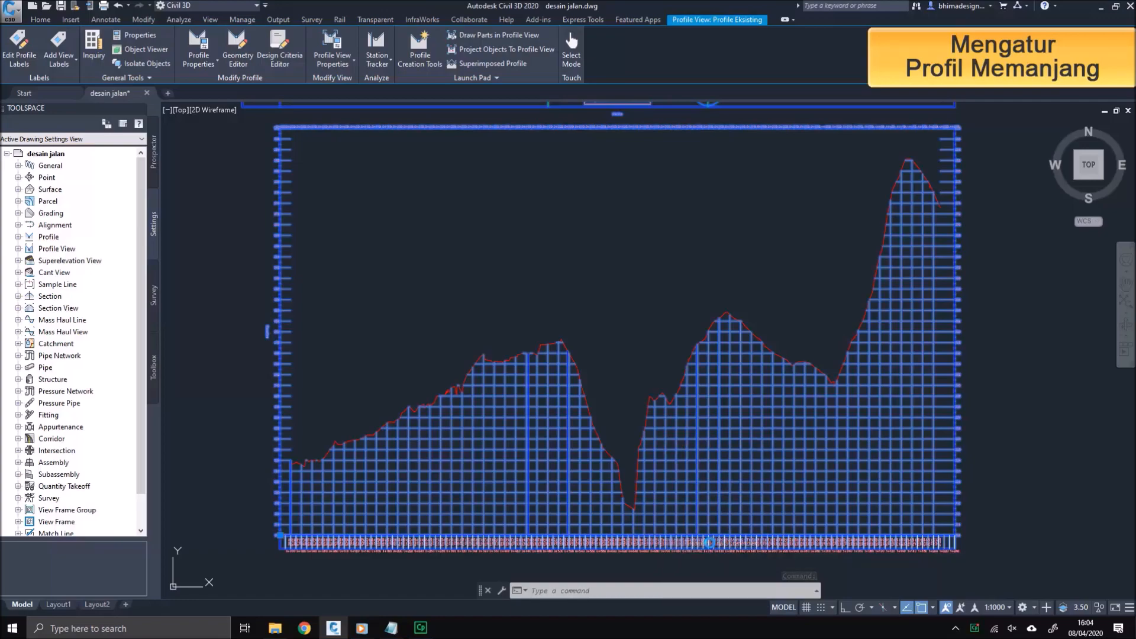
drag(178, 169, 373, 164)
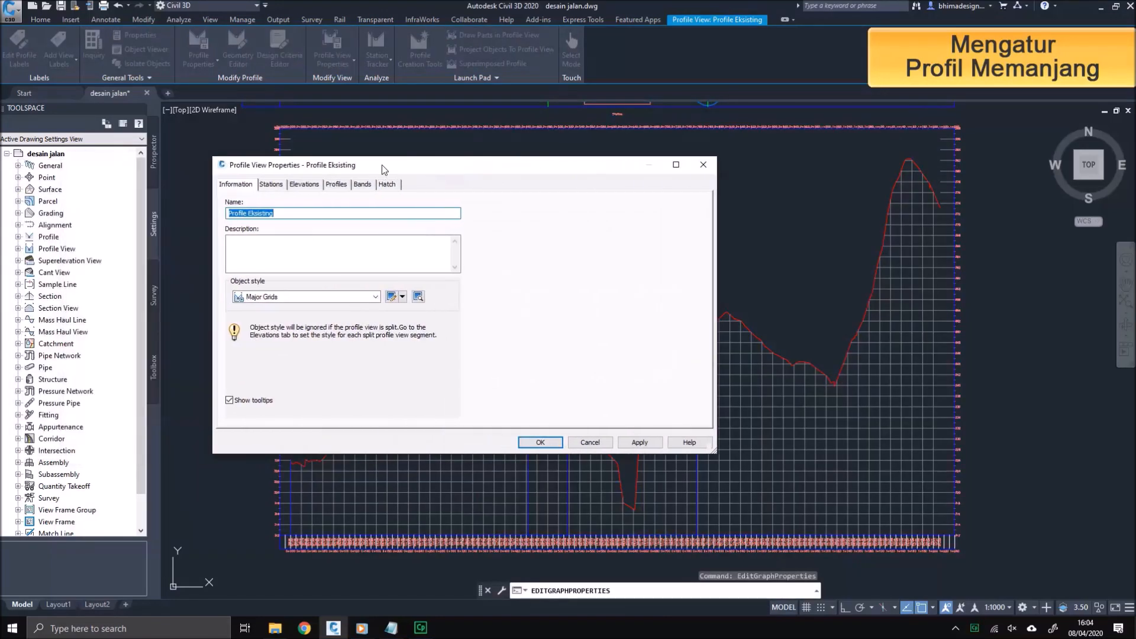
click(391, 297)
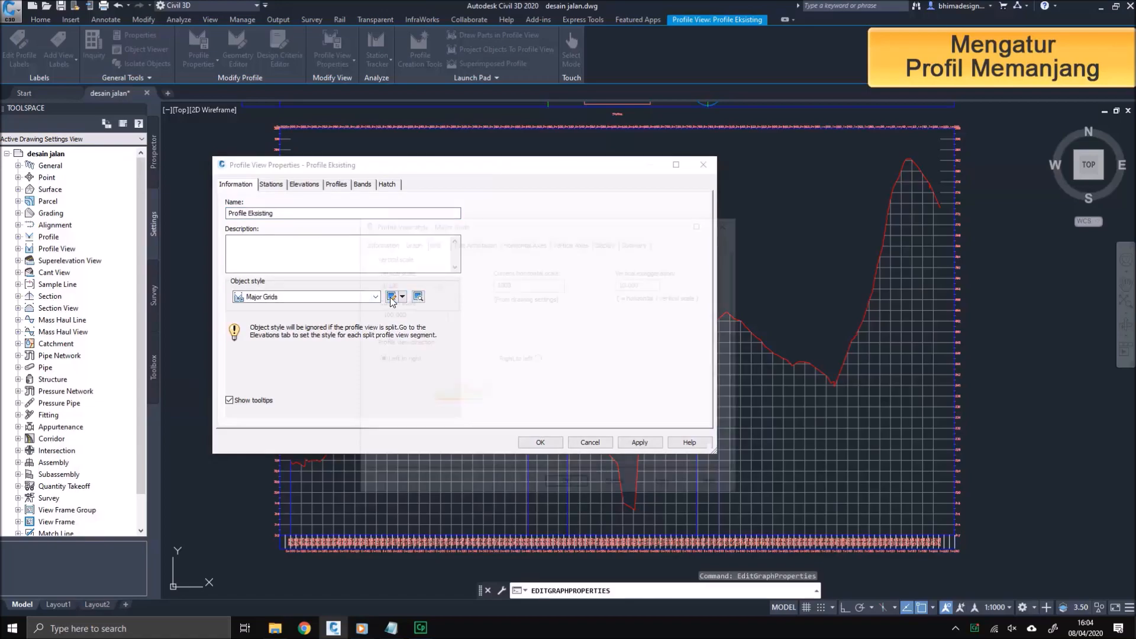
drag(646, 286, 609, 283)
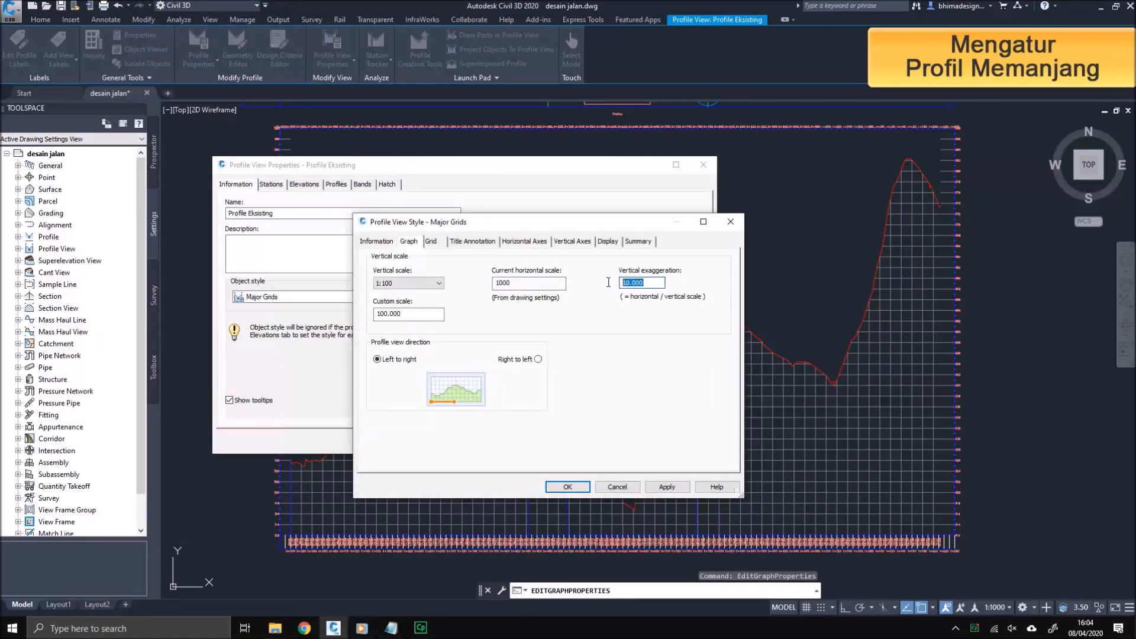
text(2)
click(666, 487)
click(567, 487)
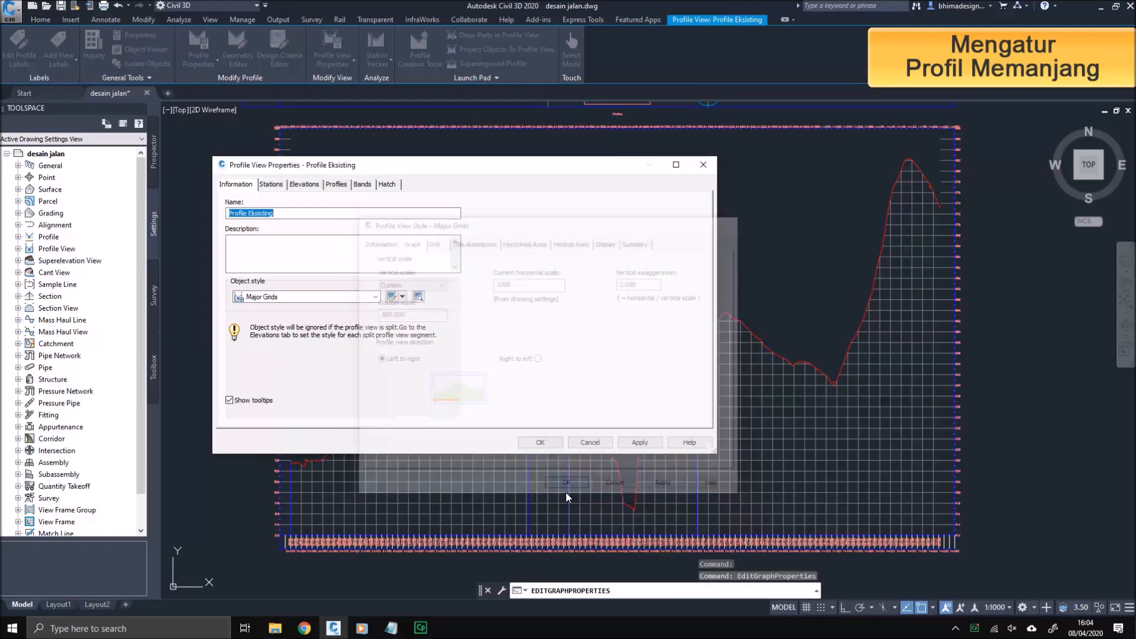
click(640, 442)
click(538, 442)
Step: Edit the profile view's Major Grids style so the bottom horizontal axis has a major tick interval of 50 m
scroll(519, 534, up, 5)
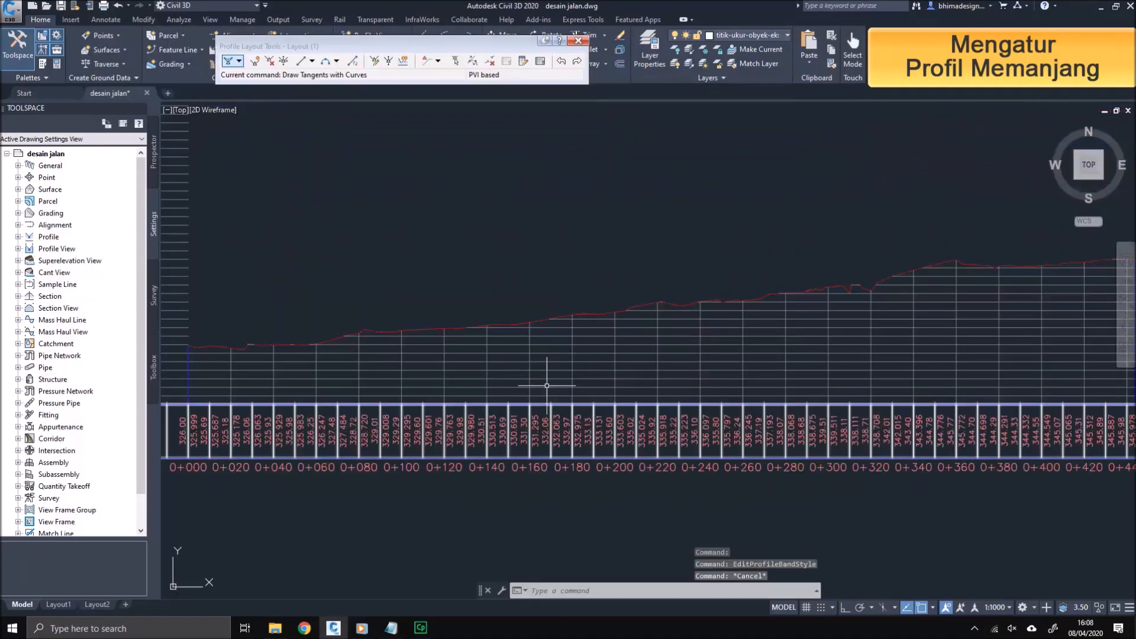
scroll(547, 385, down, 2)
click(534, 389)
right_click(539, 389)
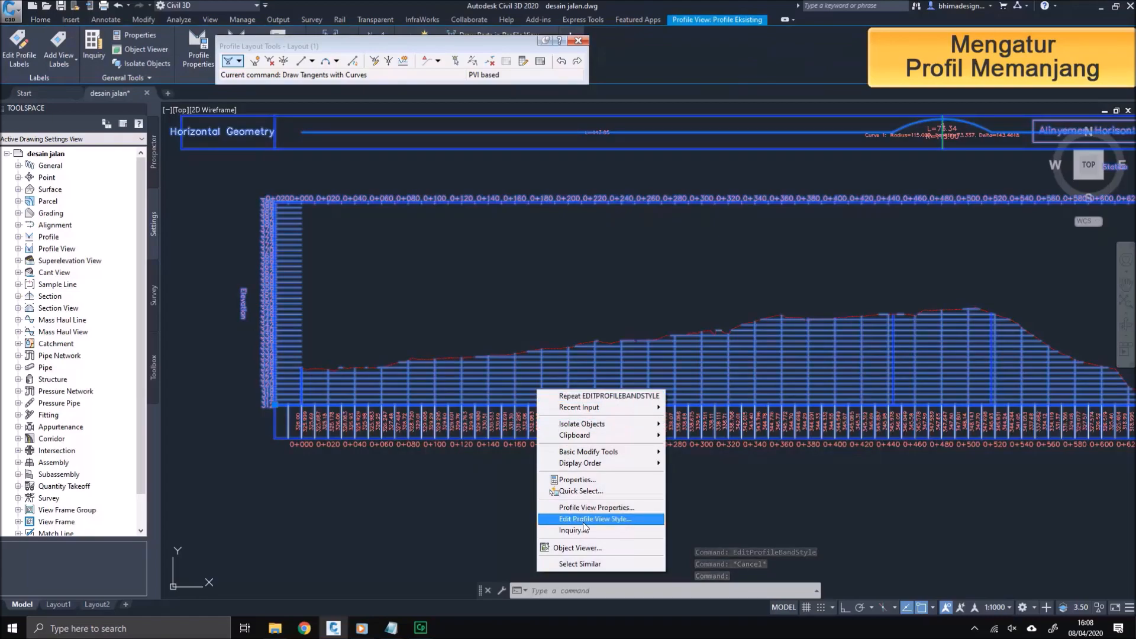
click(584, 519)
click(434, 243)
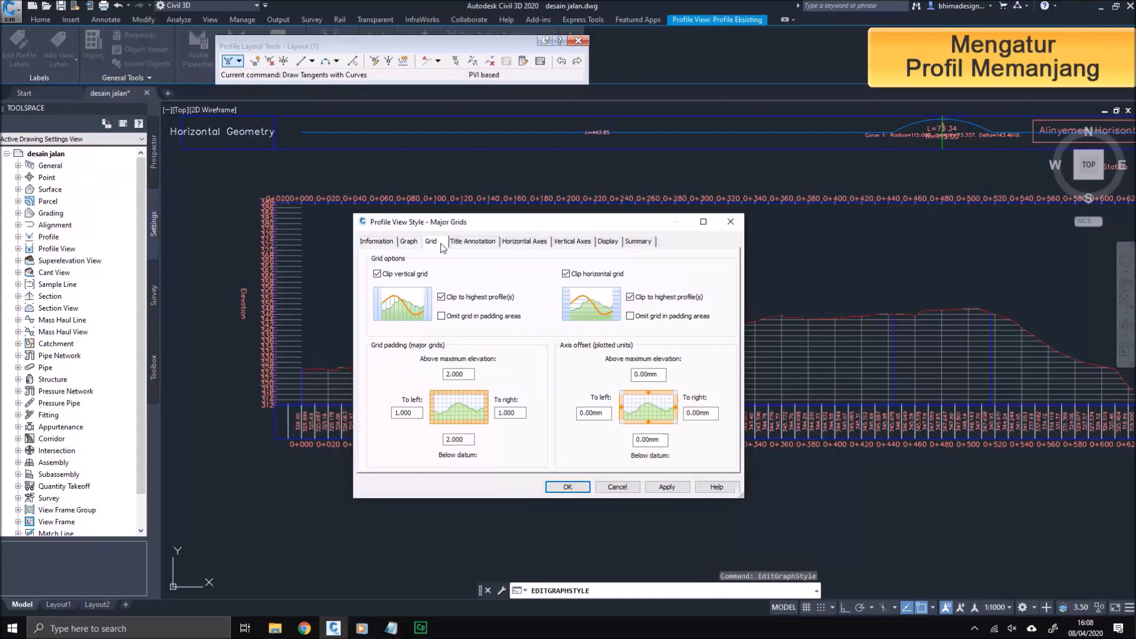
click(449, 242)
click(529, 242)
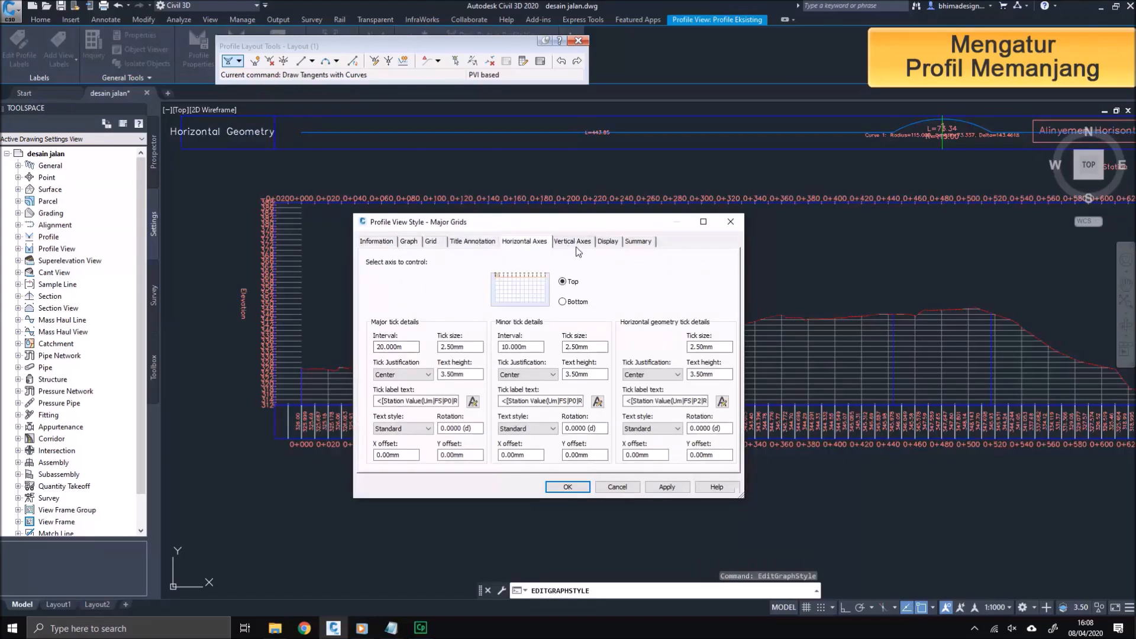
double_click(413, 348)
click(563, 302)
click(407, 349)
drag(409, 348, 351, 346)
text(50)
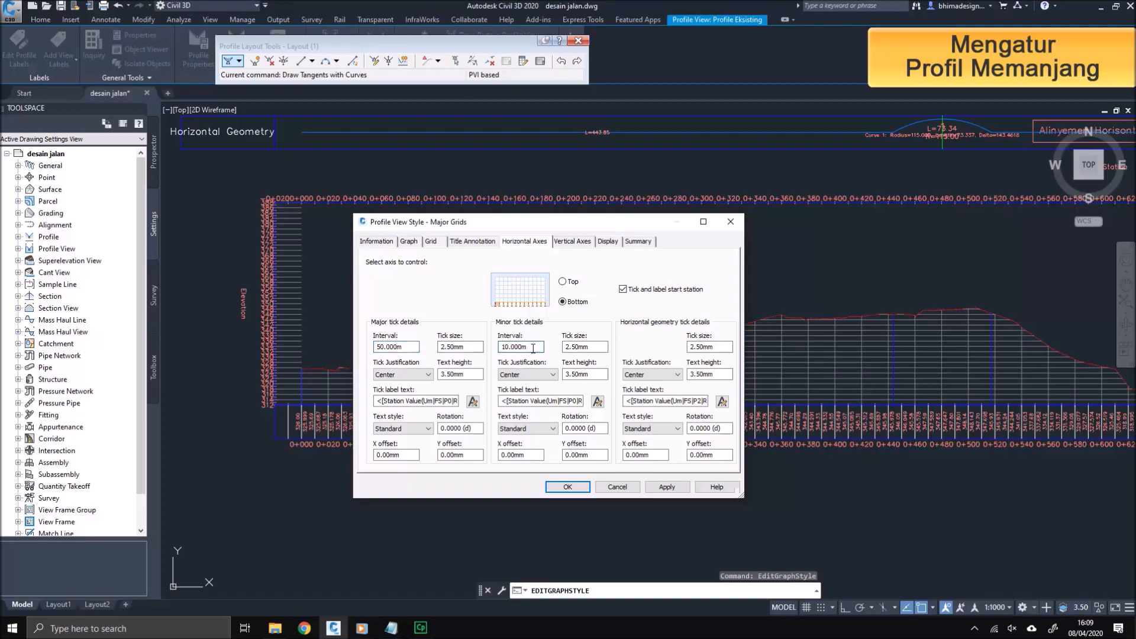
Step: Set the major tick interval of the top horizontal axis to 50 m as well
click(563, 281)
drag(414, 348, 350, 347)
text(50)
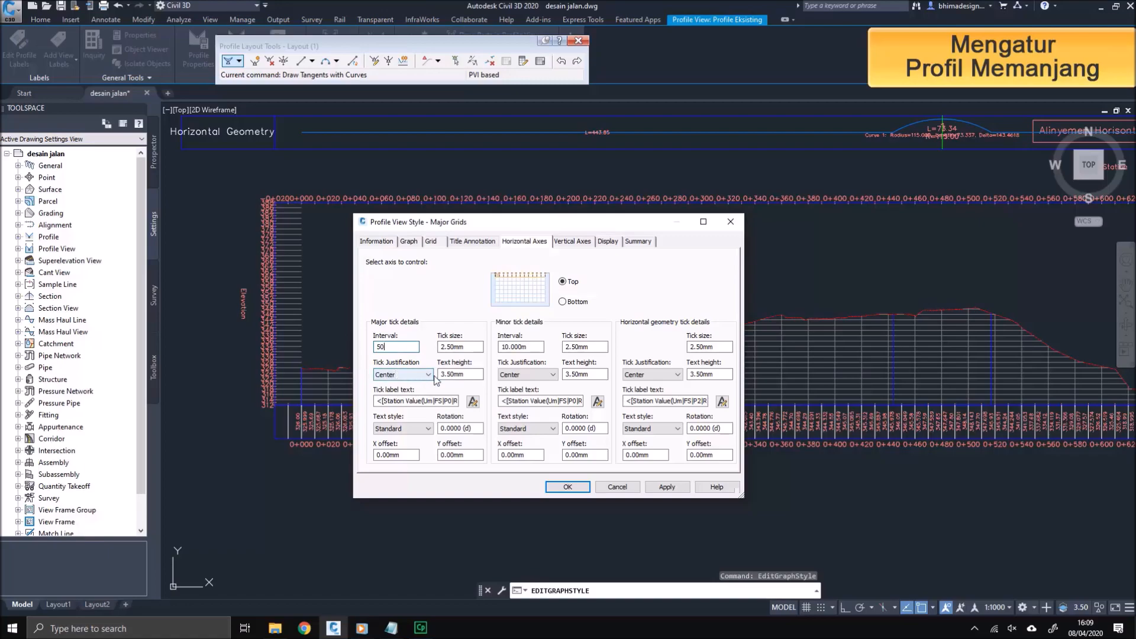
Step: Set the left vertical axis to a 10 m major and 2 m minor tick interval, and apply the style changes
click(561, 245)
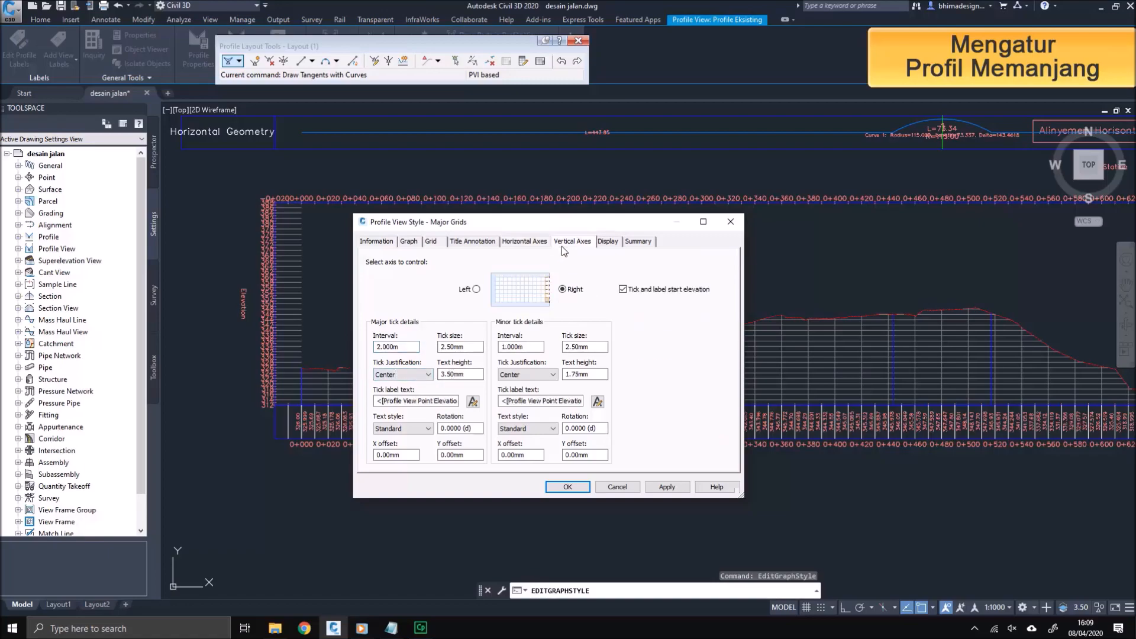
click(476, 290)
double_click(405, 347)
text(10)
double_click(535, 350)
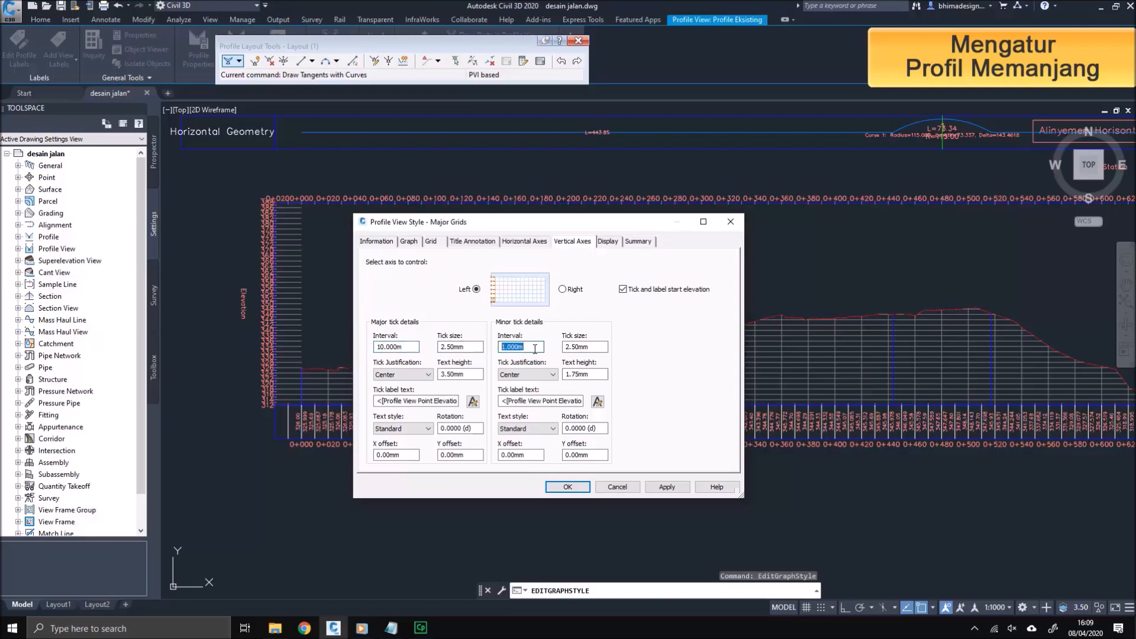
text(2)
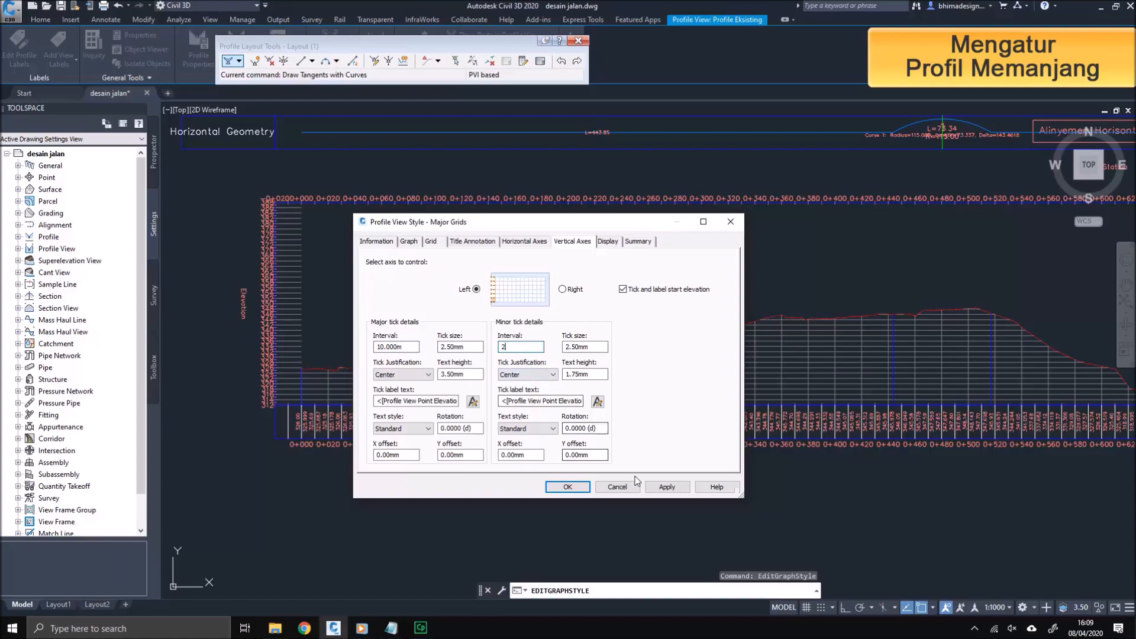
click(665, 488)
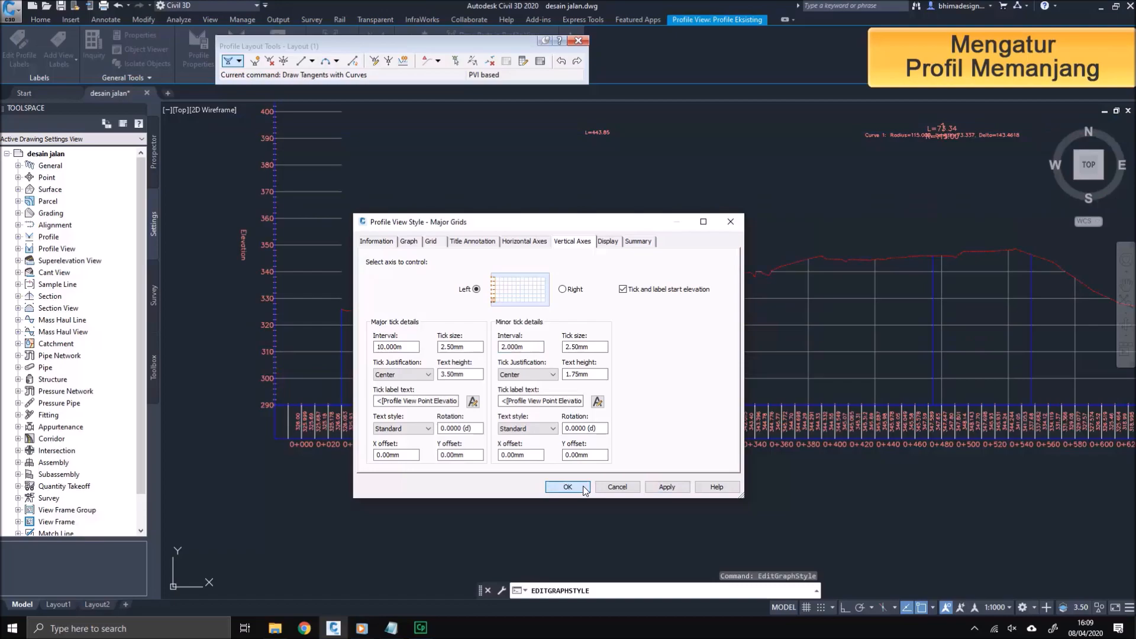
click(568, 487)
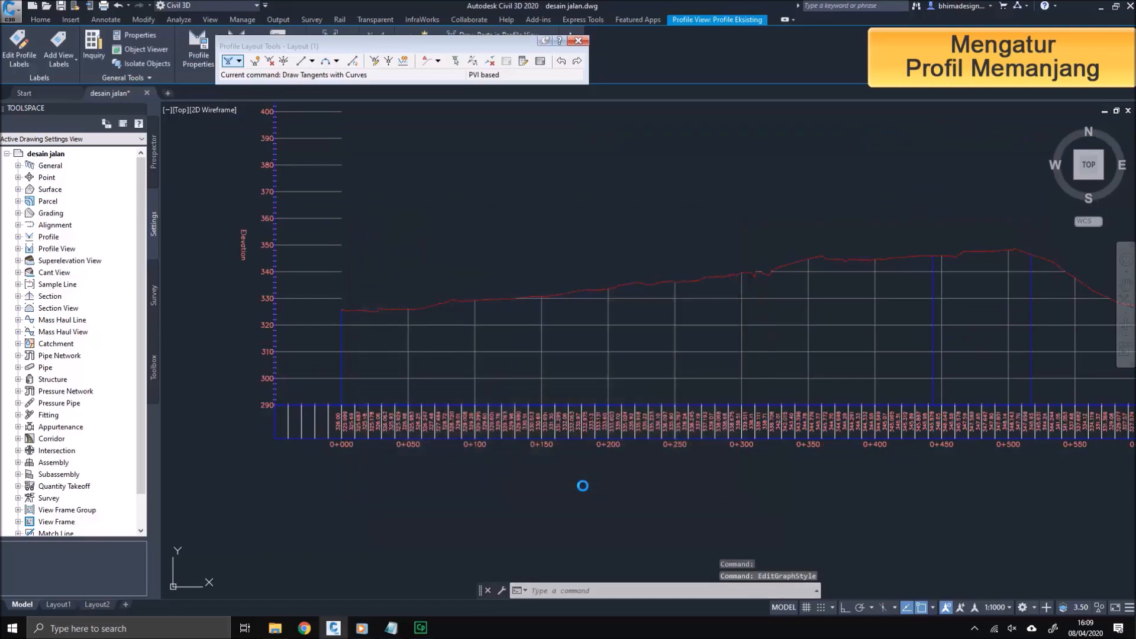
scroll(613, 448, down, 5)
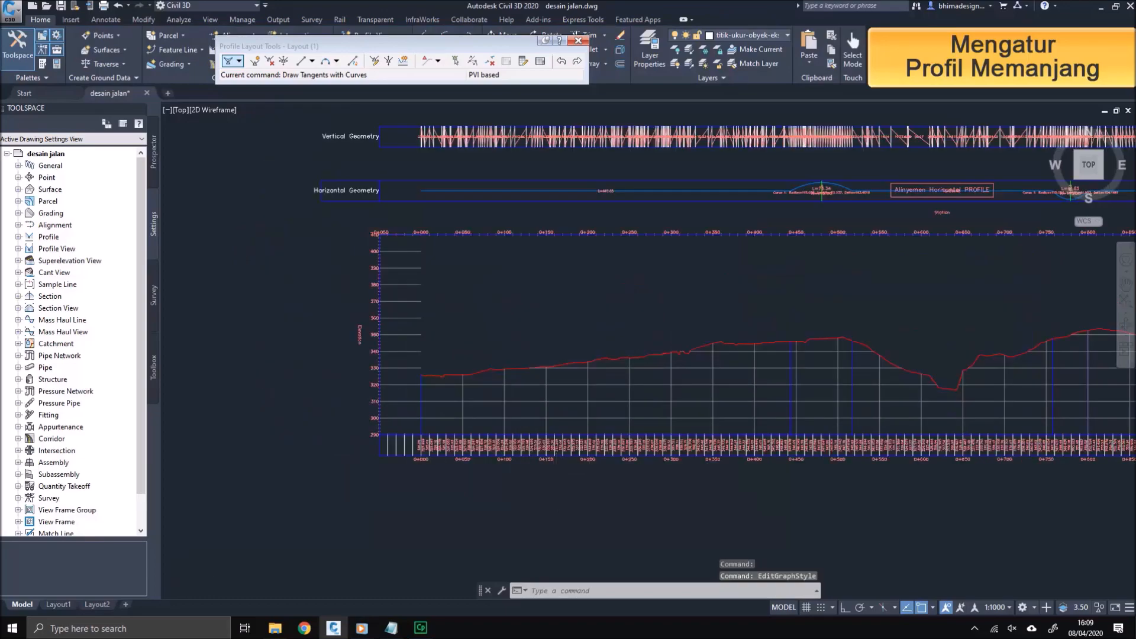
scroll(612, 448, up, 3)
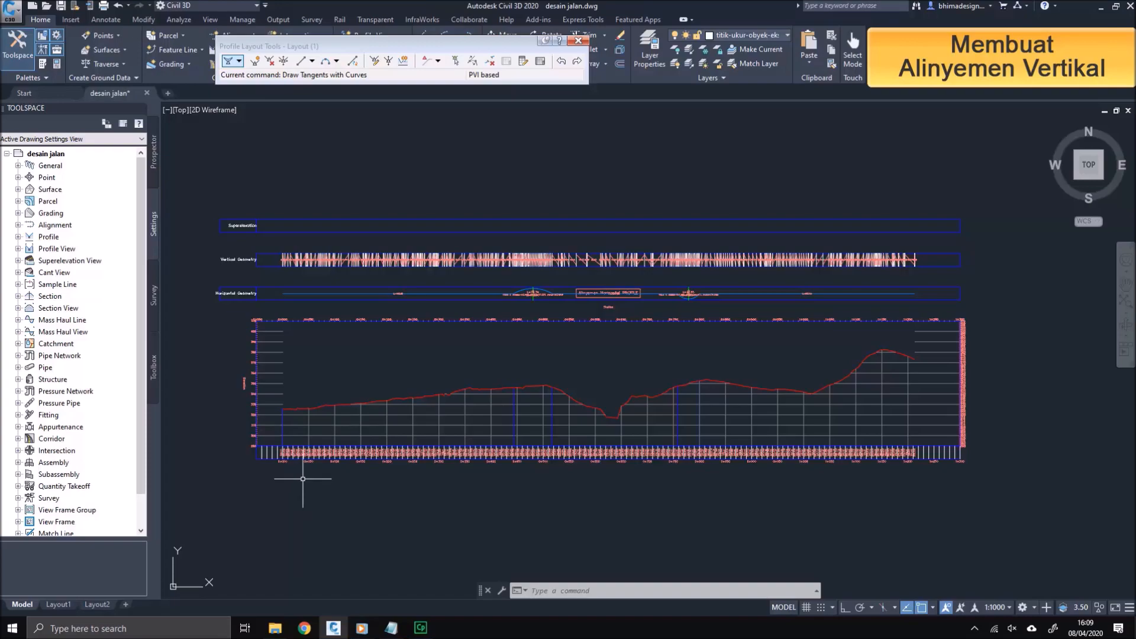
Step: Create a new layout profile in the profile view with the Design Profile style and Complete Label Set, and start Draw Tangents With Curves
click(578, 40)
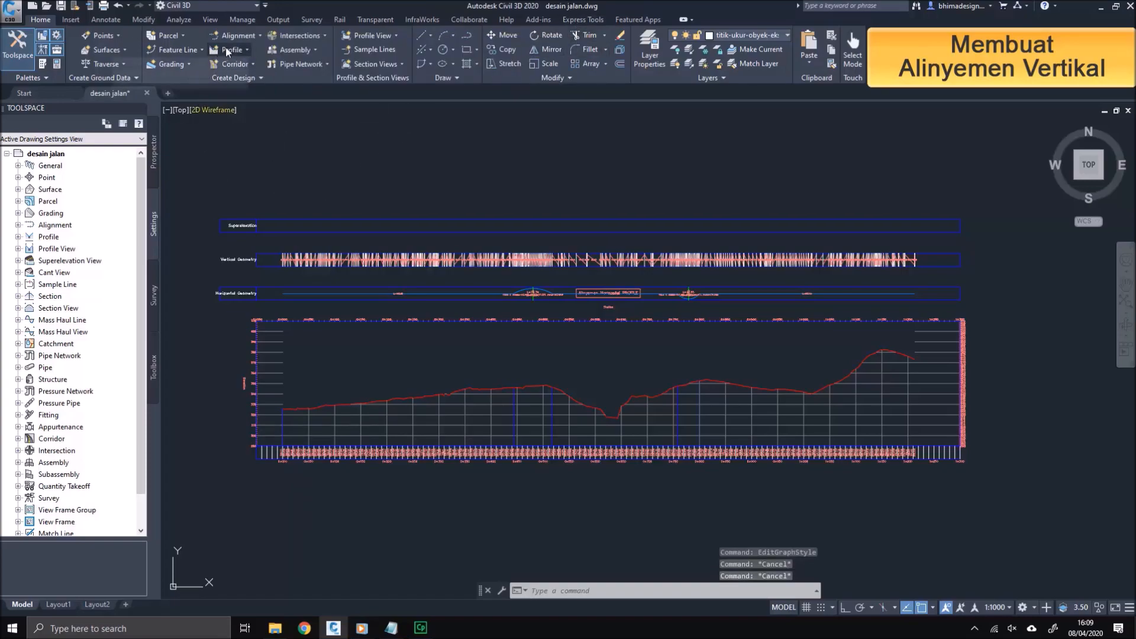
click(247, 50)
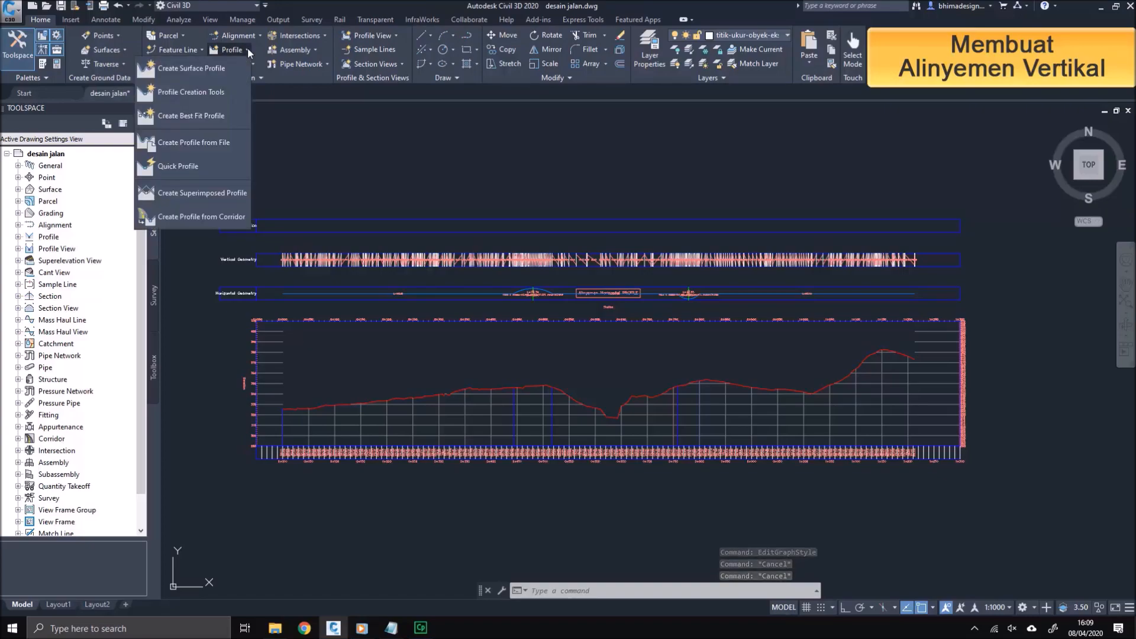
click(247, 51)
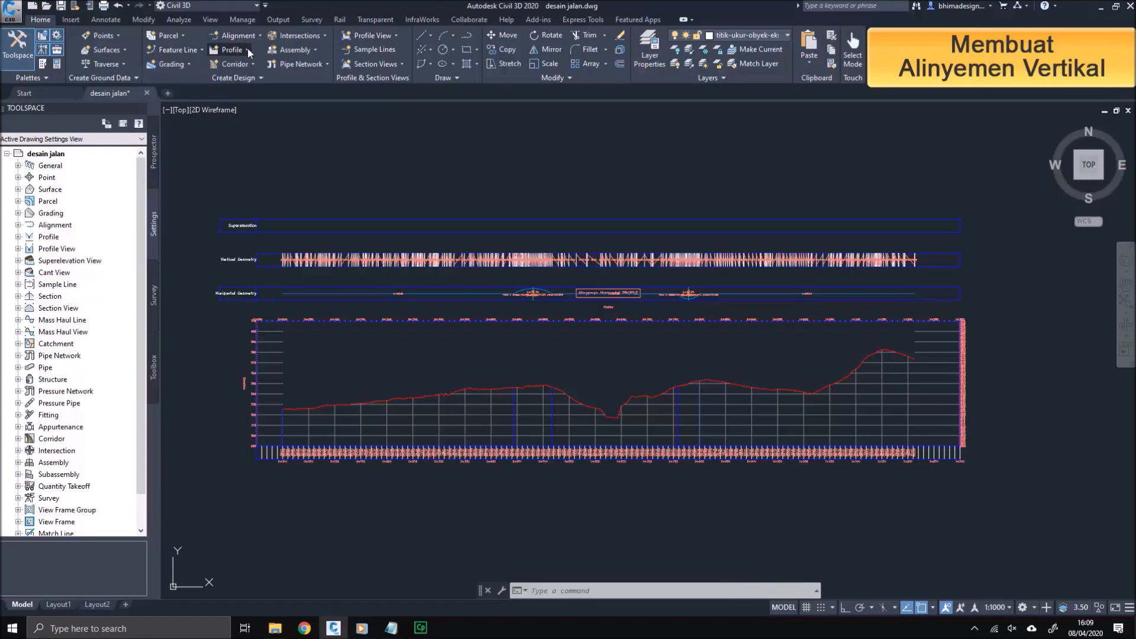
click(247, 50)
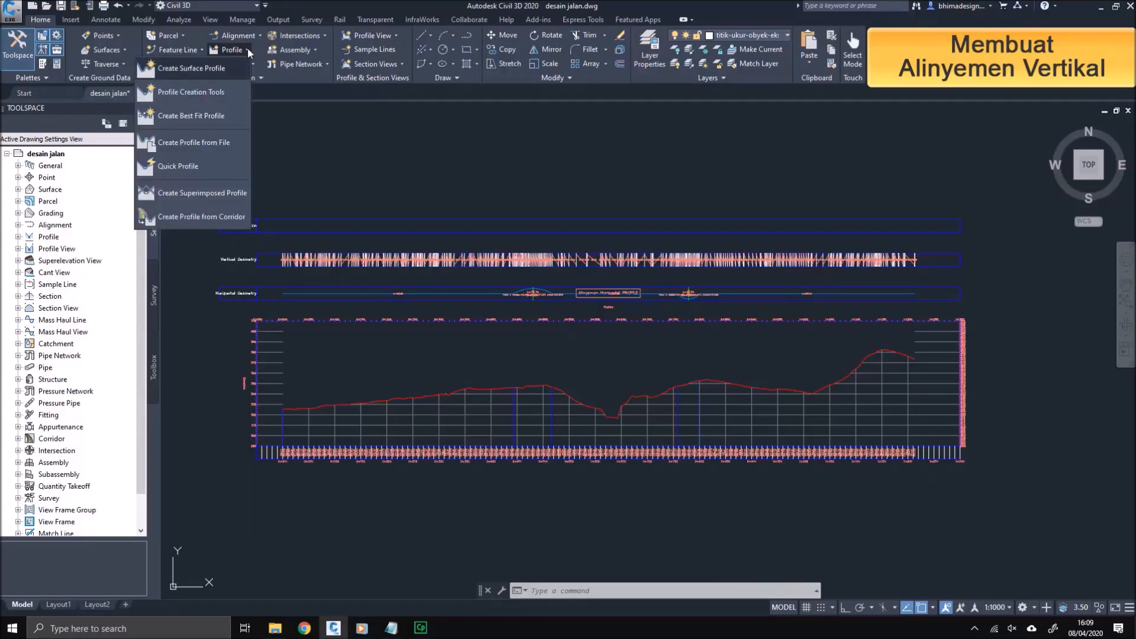
click(243, 96)
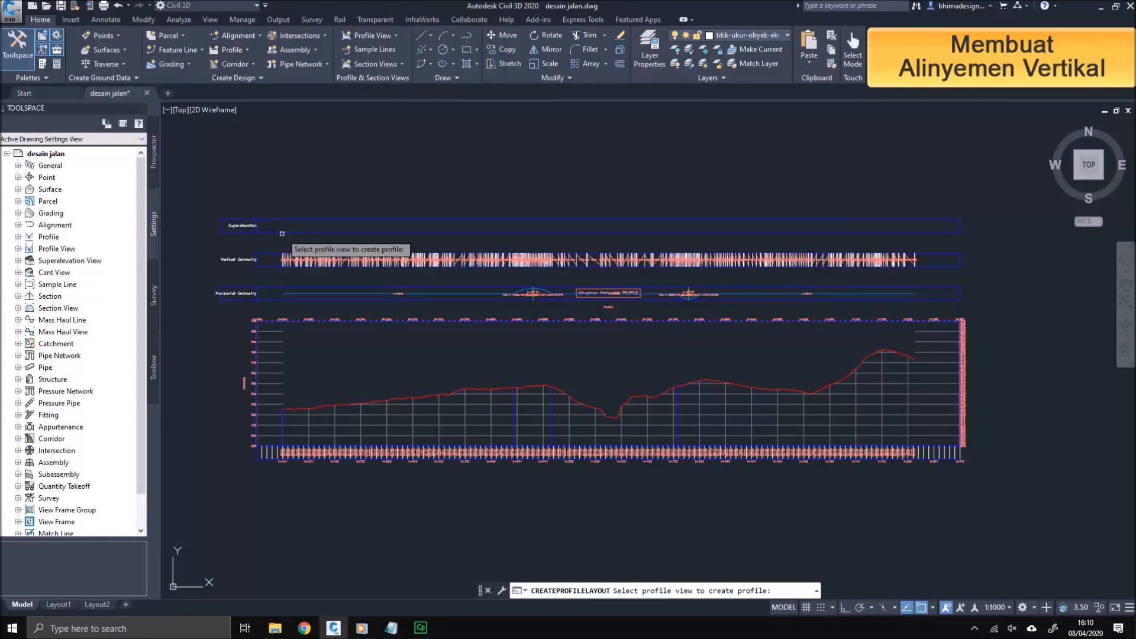
click(458, 423)
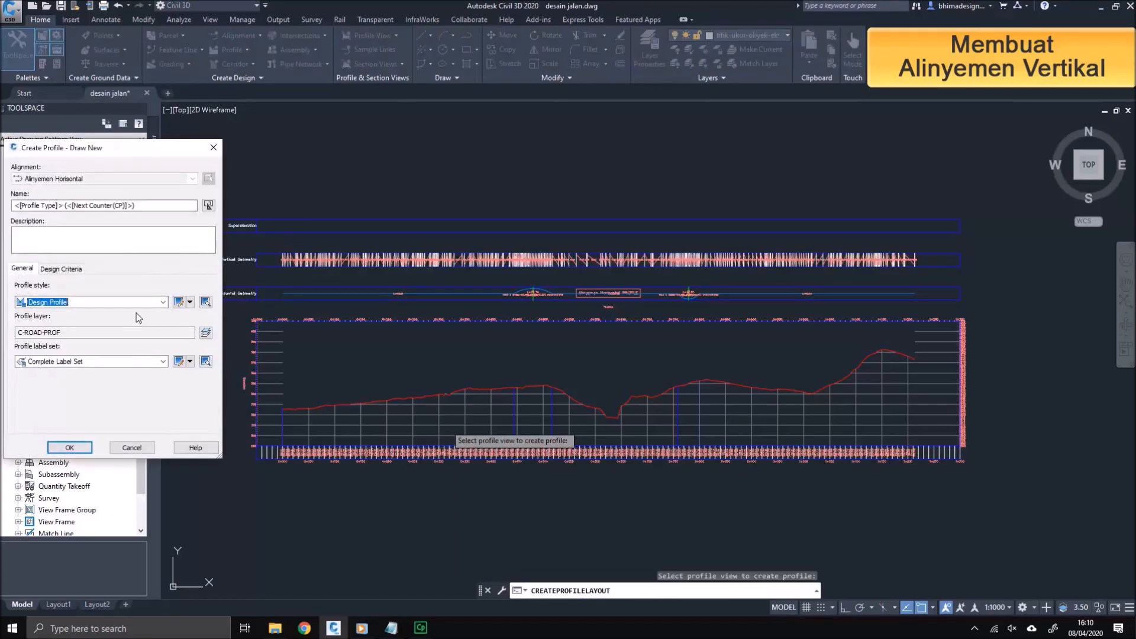
click(69, 448)
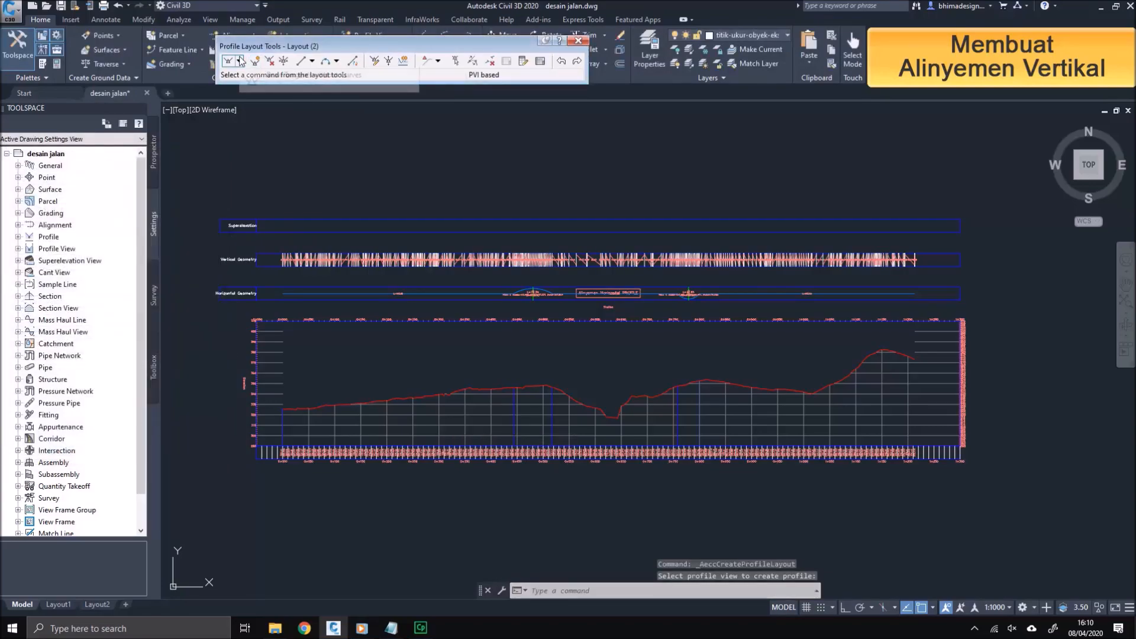
click(239, 61)
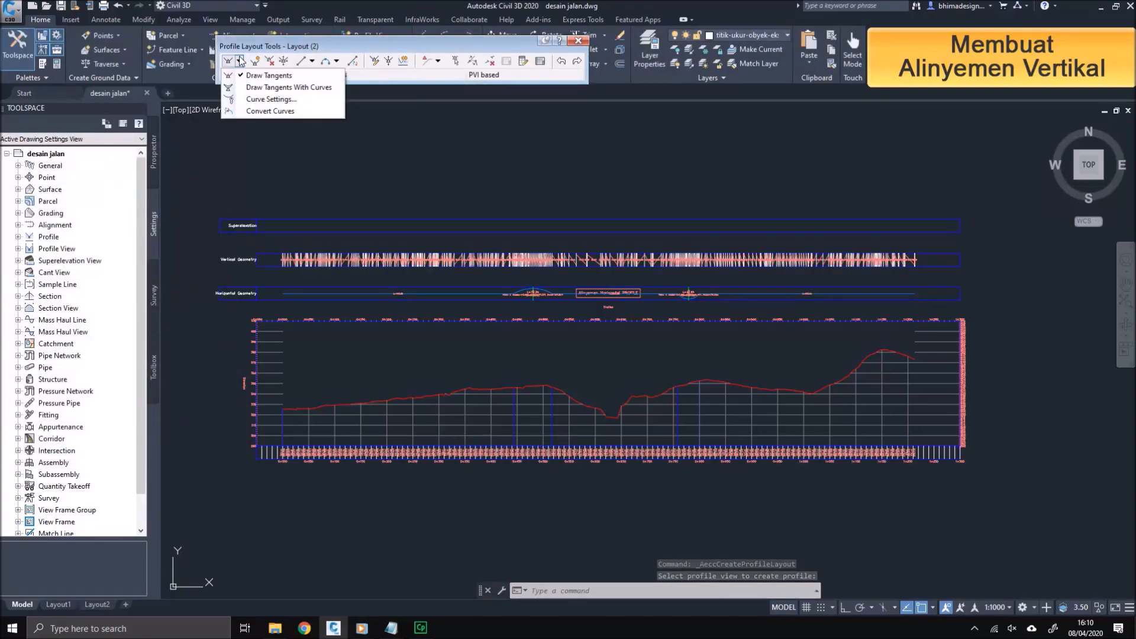
click(246, 89)
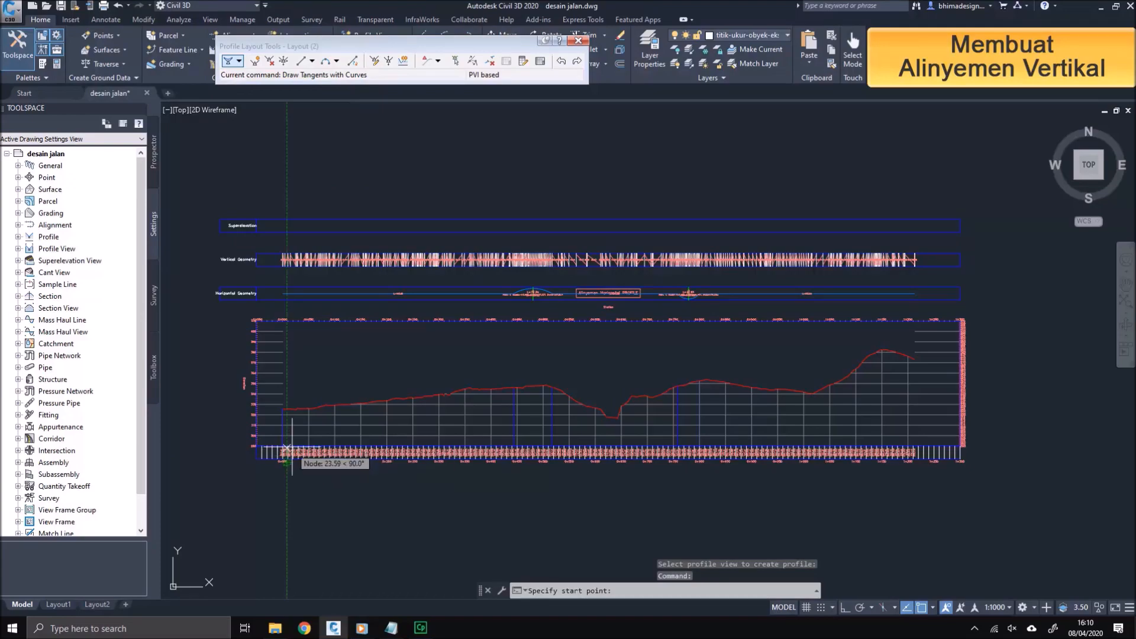
Step: Sketch a trial polyline along the existing-ground profile, from its start to the far bank of the river dip
scroll(292, 440, up, 5)
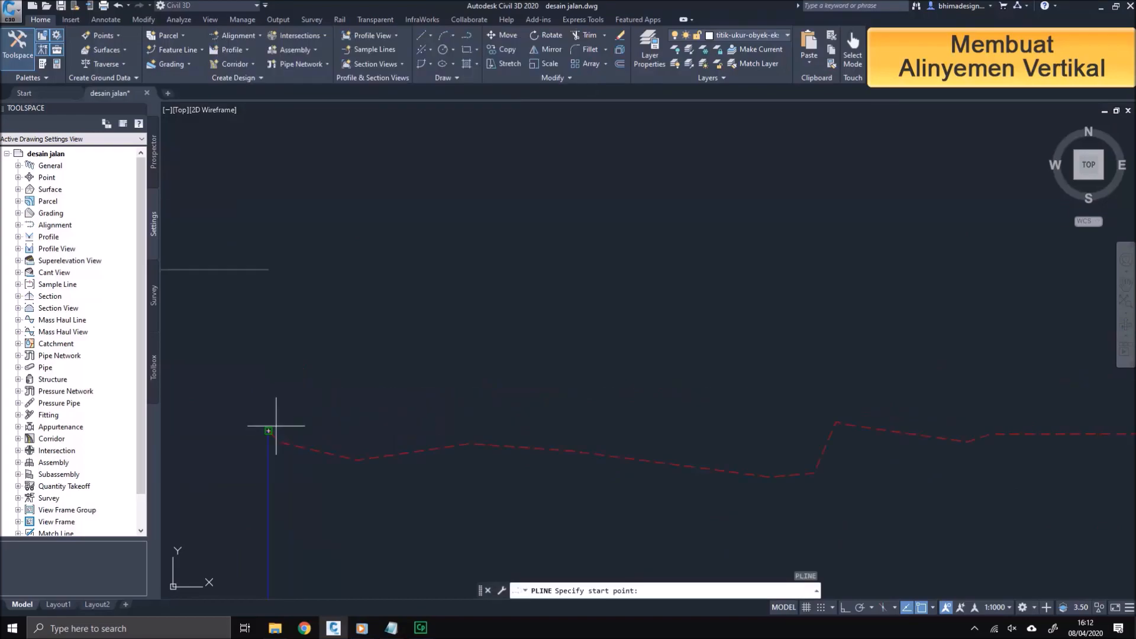
click(200, 451)
scroll(187, 453, down, 3)
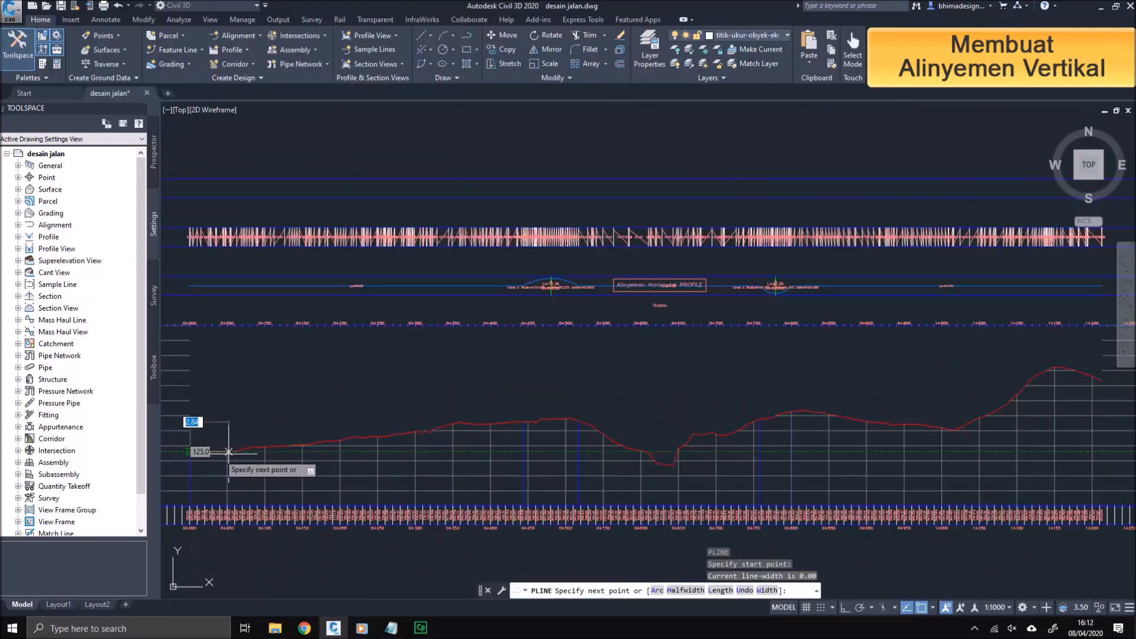
scroll(414, 456, up, 3)
click(461, 413)
scroll(462, 421, down, 4)
scroll(597, 425, up, 4)
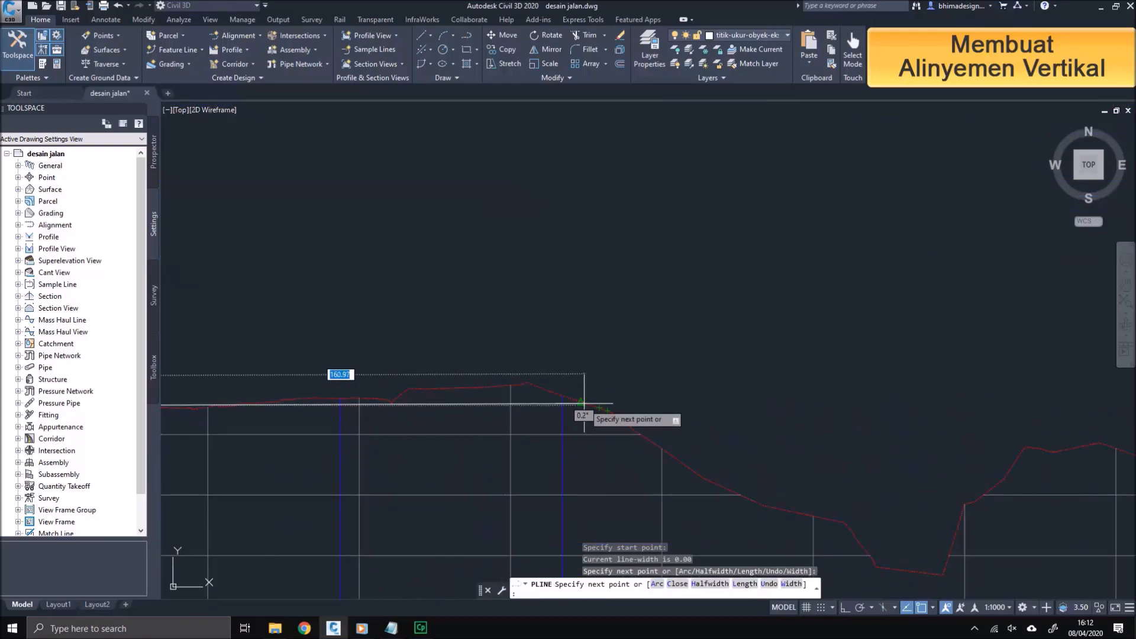
click(595, 405)
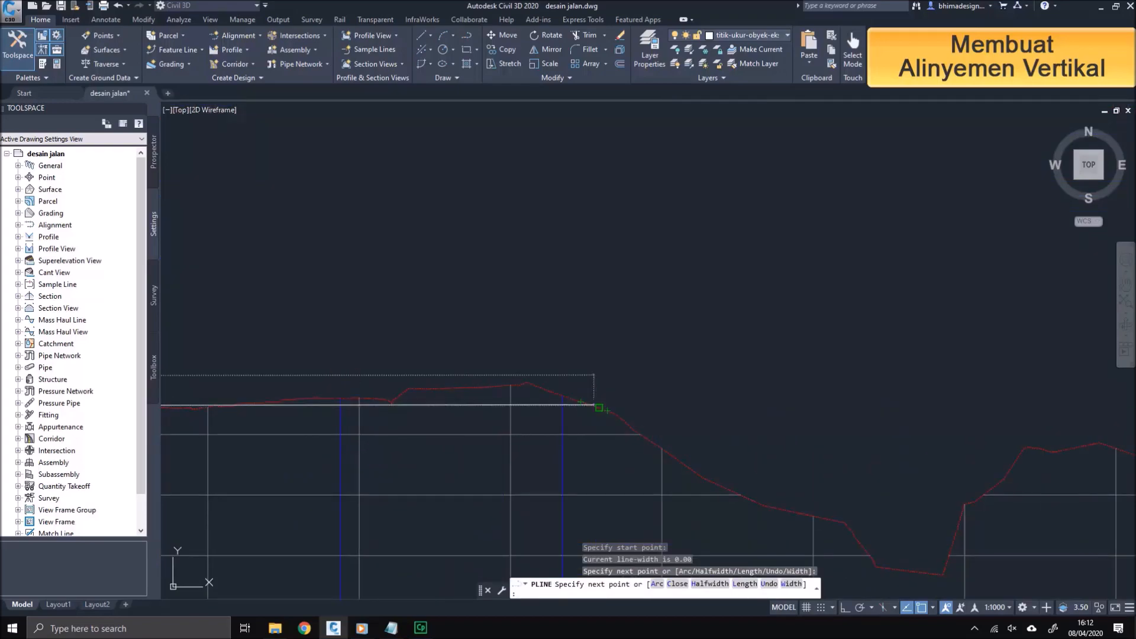
scroll(673, 452, down, 4)
scroll(624, 461, up, 4)
click(600, 405)
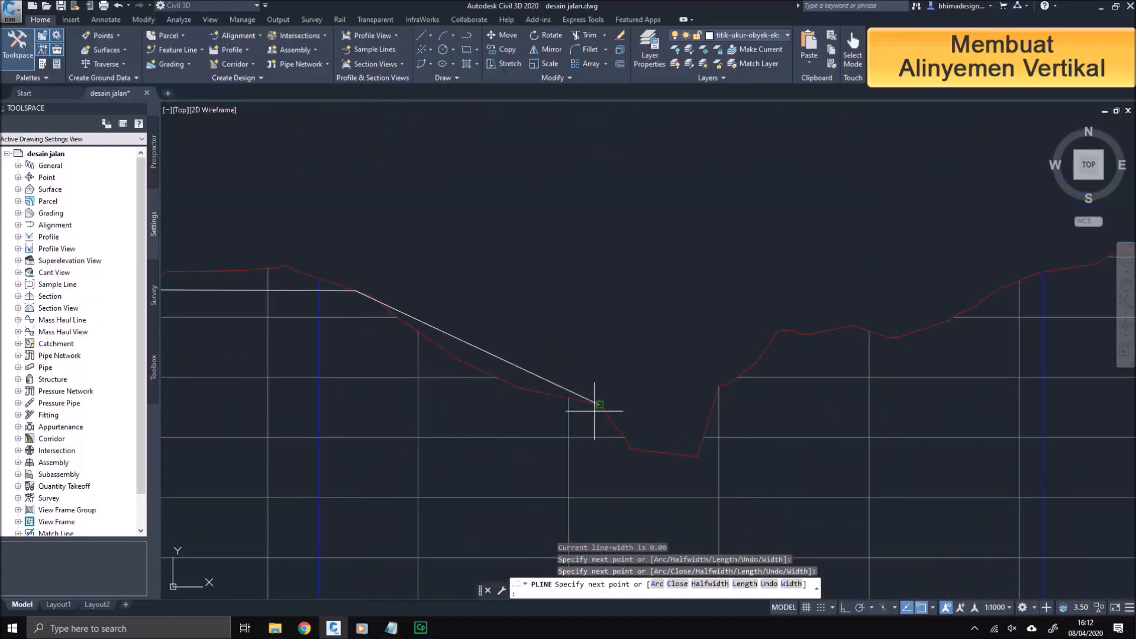
click(719, 409)
scroll(784, 383, down, 5)
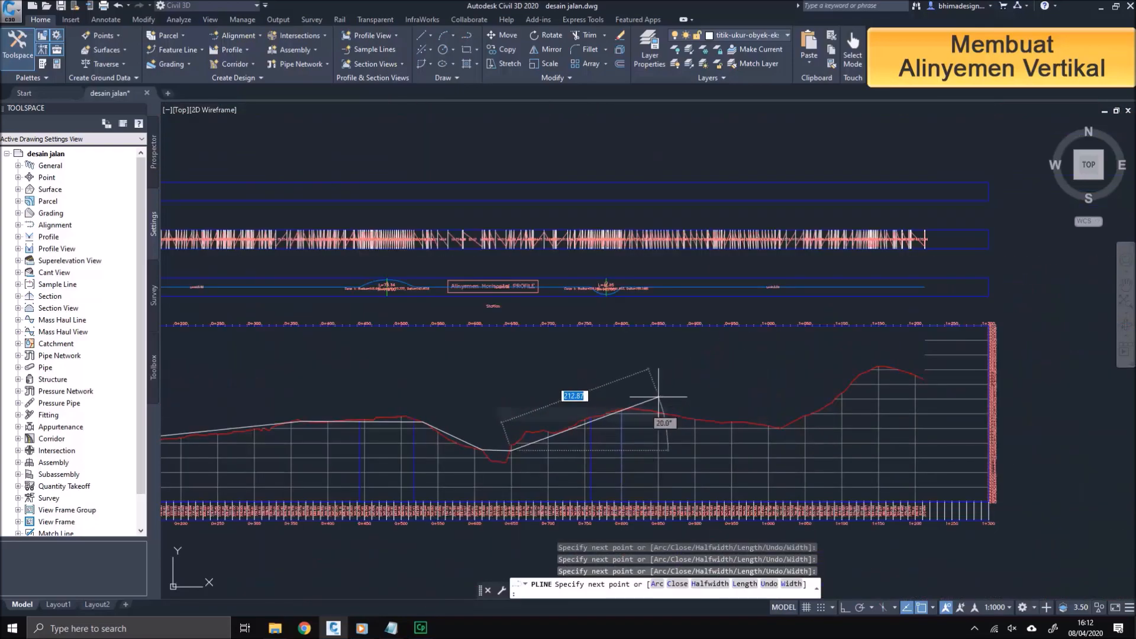
key(Escape)
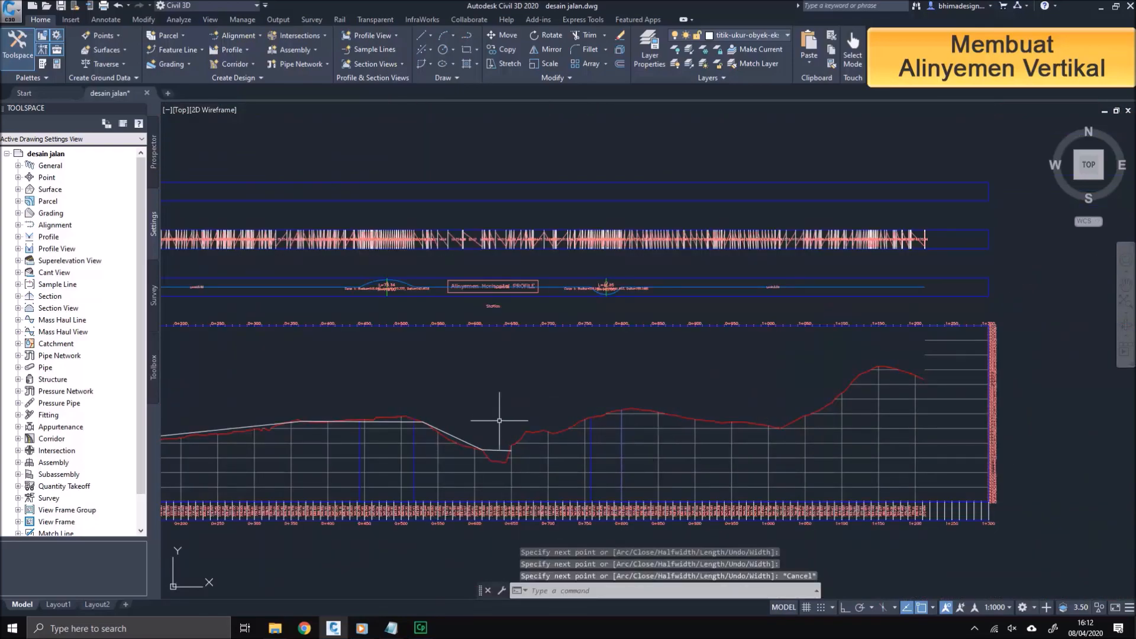
Step: Erase the trial polyline from the profile view
click(494, 450)
click(494, 449)
click(494, 450)
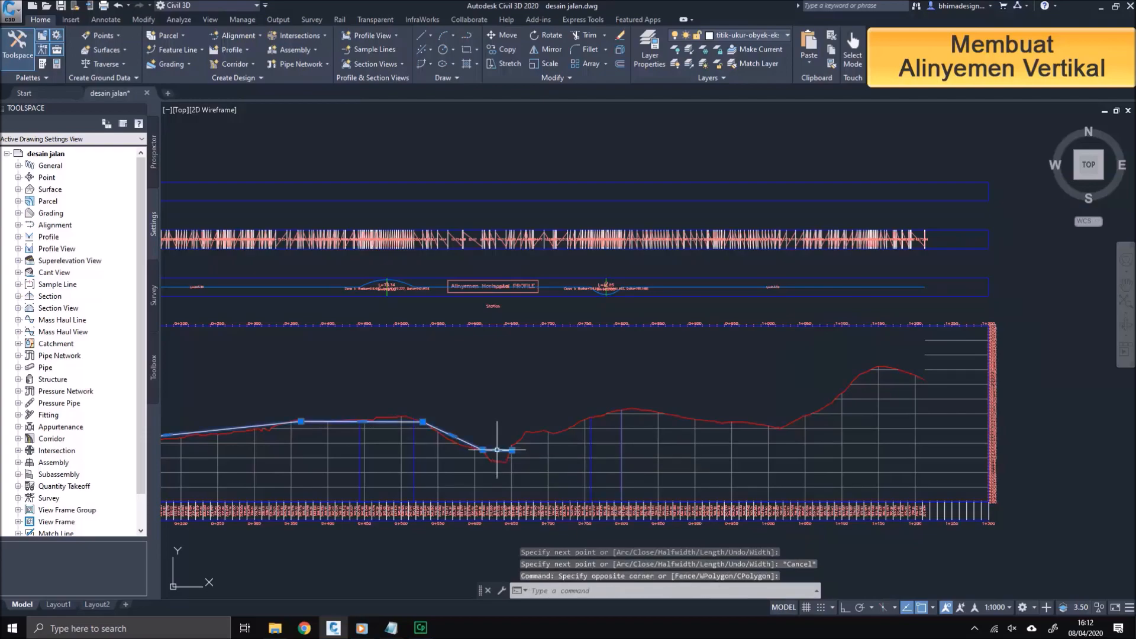
text(e)
key(Return)
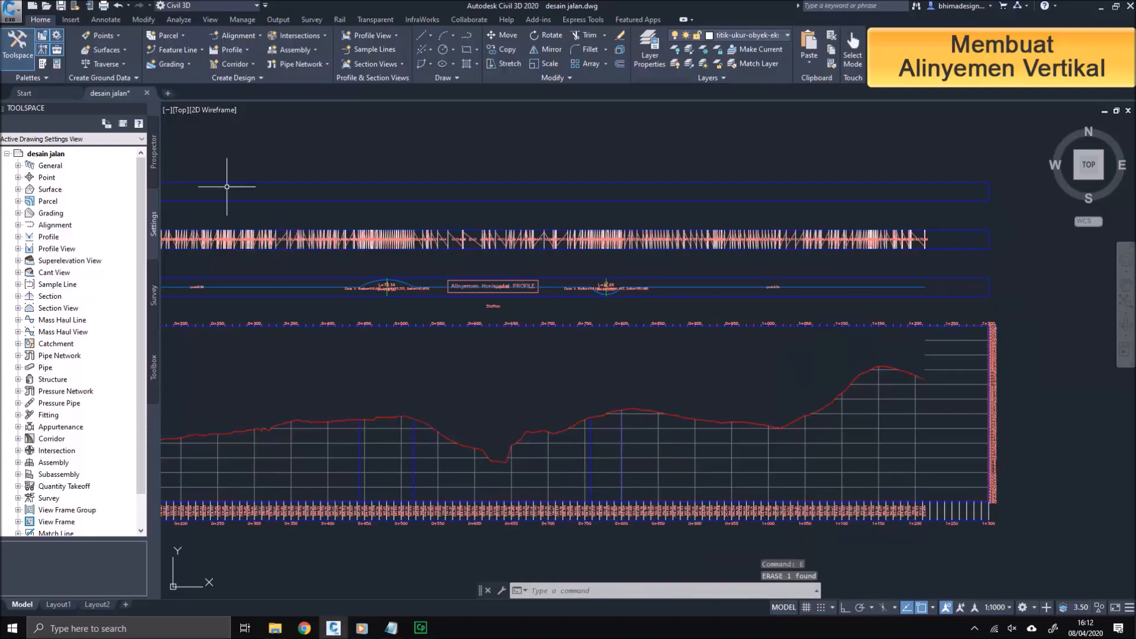
Step: Create another layout profile in the profile view, keeping Design Profile and Complete Label Set, and start Draw Tangents With Curves
mouse_move(344, 347)
middle_down()
mouse_move(464, 335)
mouse_move(525, 345)
middle_up()
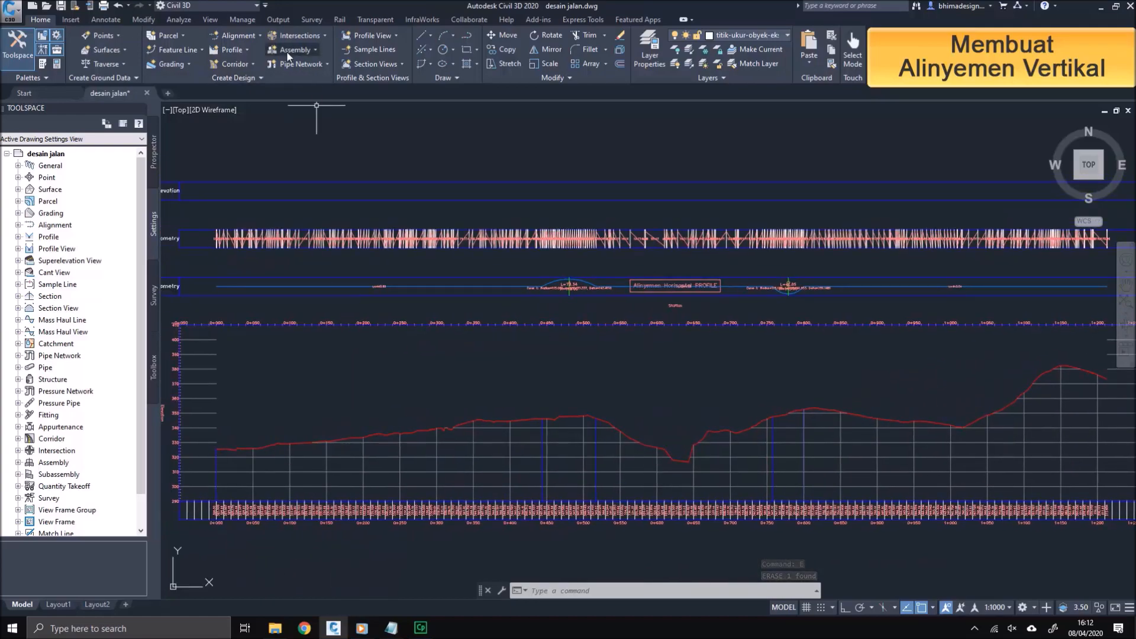
click(247, 50)
click(232, 93)
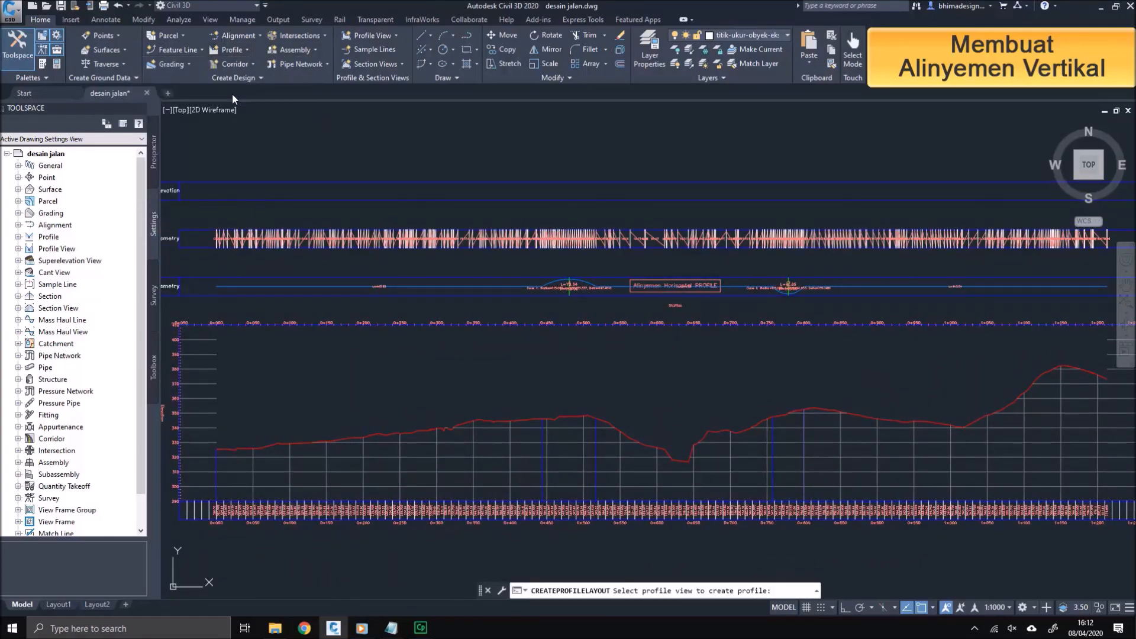
click(353, 463)
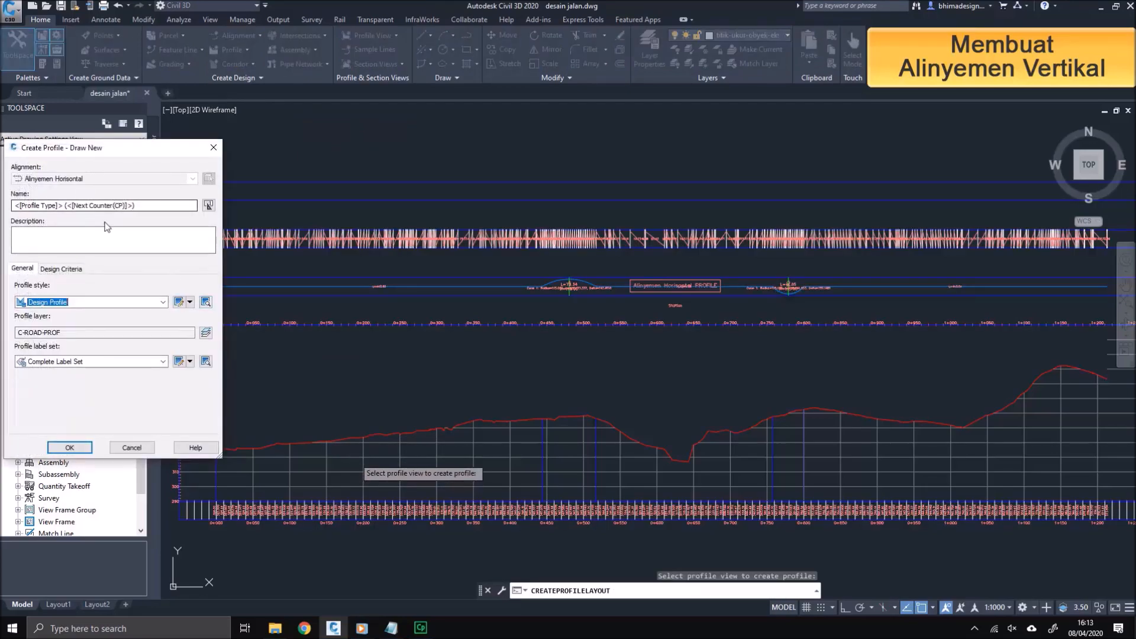
click(83, 449)
click(239, 61)
click(246, 87)
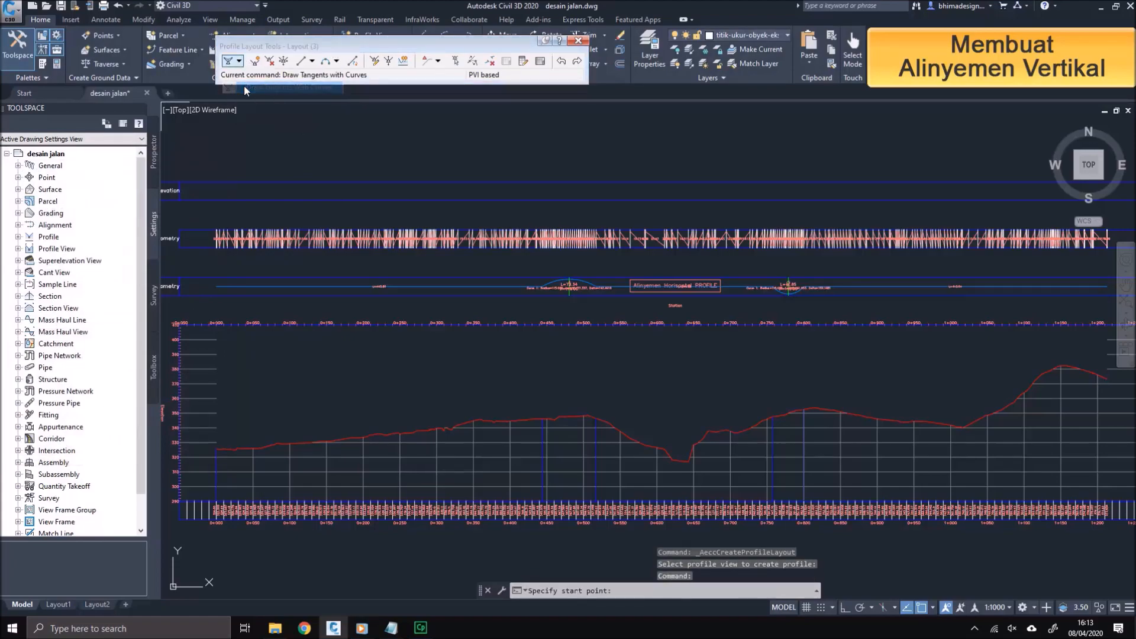
Step: Draw design tangents from the ground profile's start at 0+000 through PVIs at about 0+355, 0+530 and 0+585
click(215, 449)
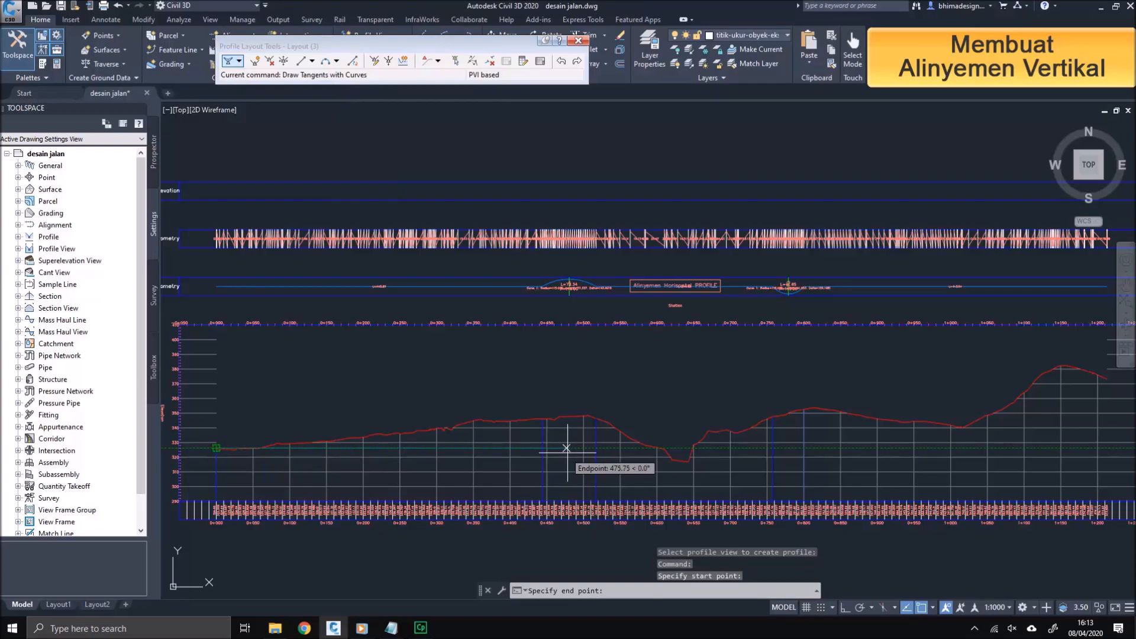
click(480, 421)
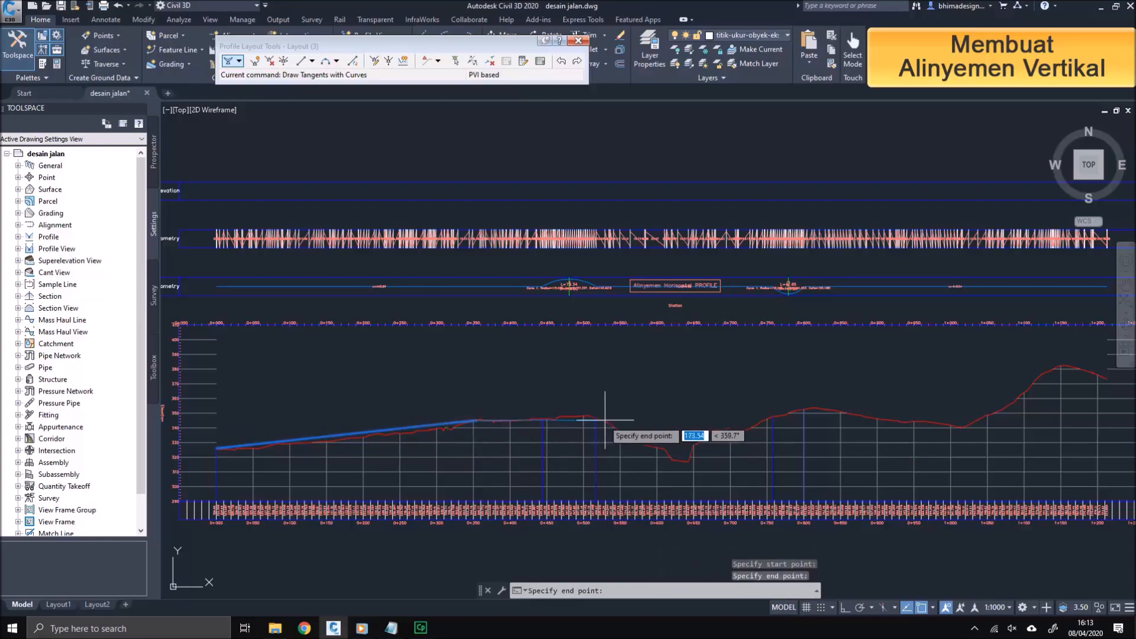
click(605, 421)
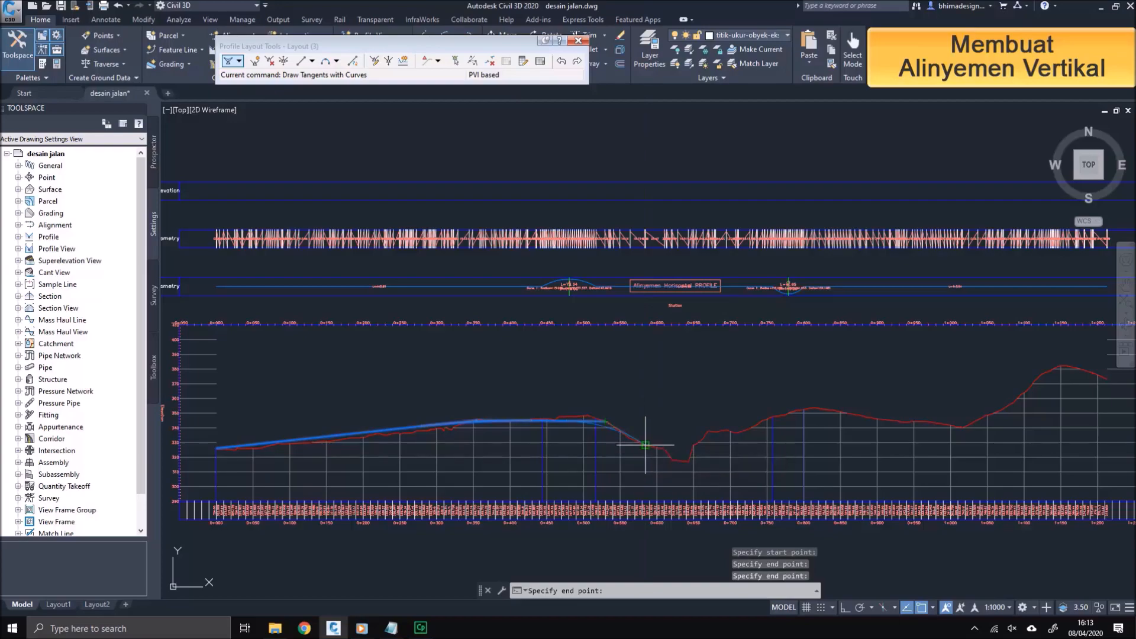
click(645, 445)
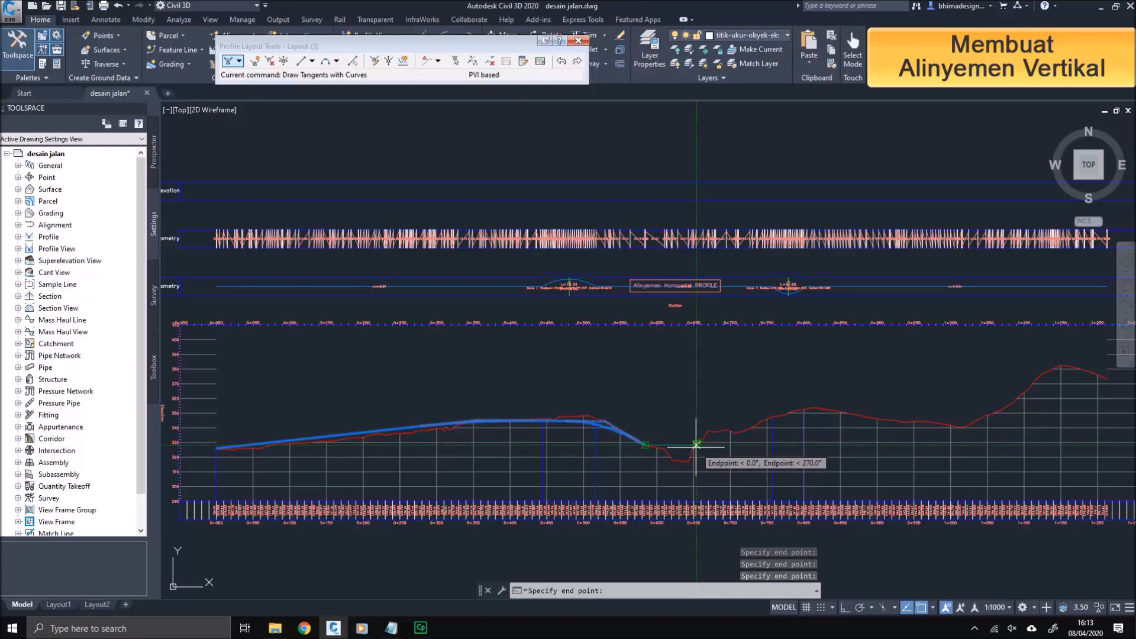
Step: Continue the tangents level across the river dip, over the crest near 0+810, through the low near 1+015 and peak near 1+150, to the profile's end
click(812, 408)
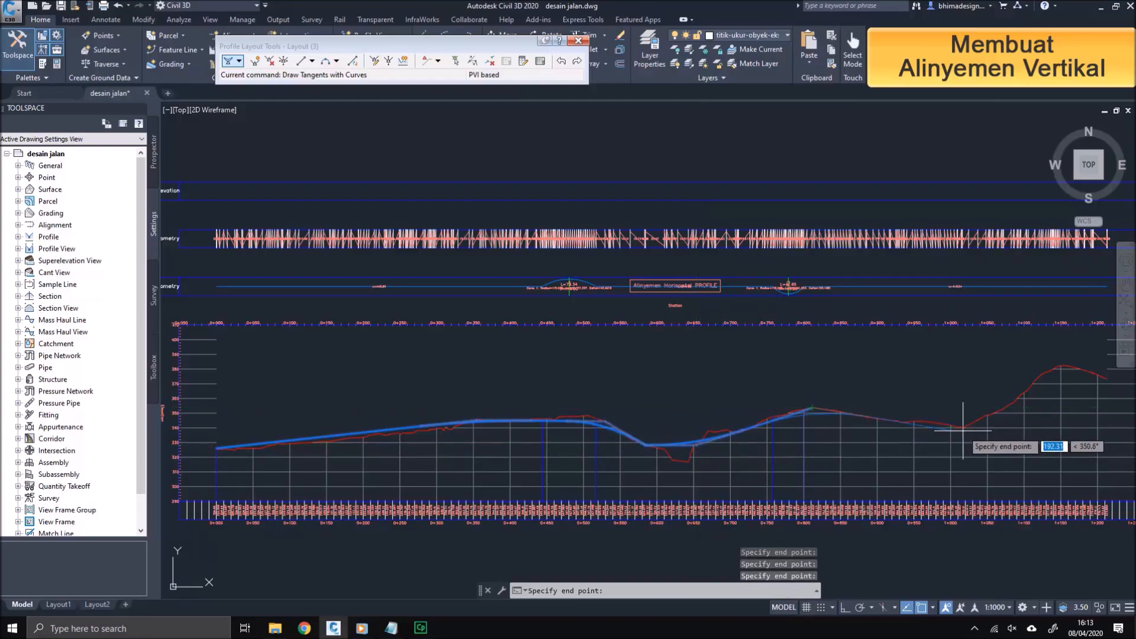
click(963, 429)
click(1063, 364)
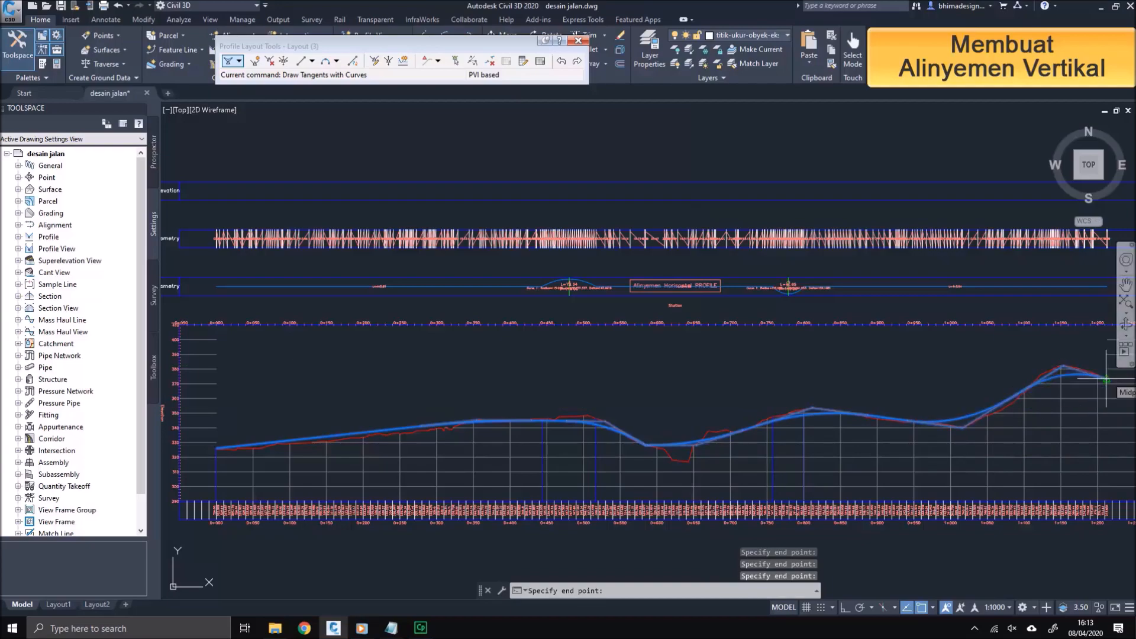
click(1106, 379)
key(Return)
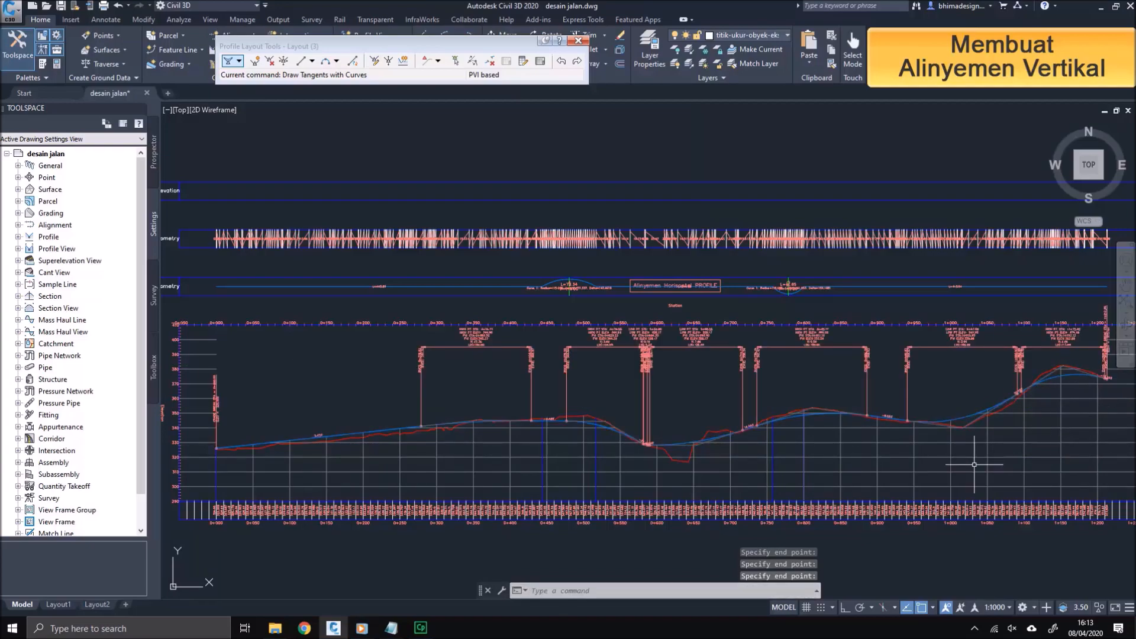
Step: Add the multiline text JEMBATAN above the river dip where the design profile crosses it
scroll(671, 451, up, 5)
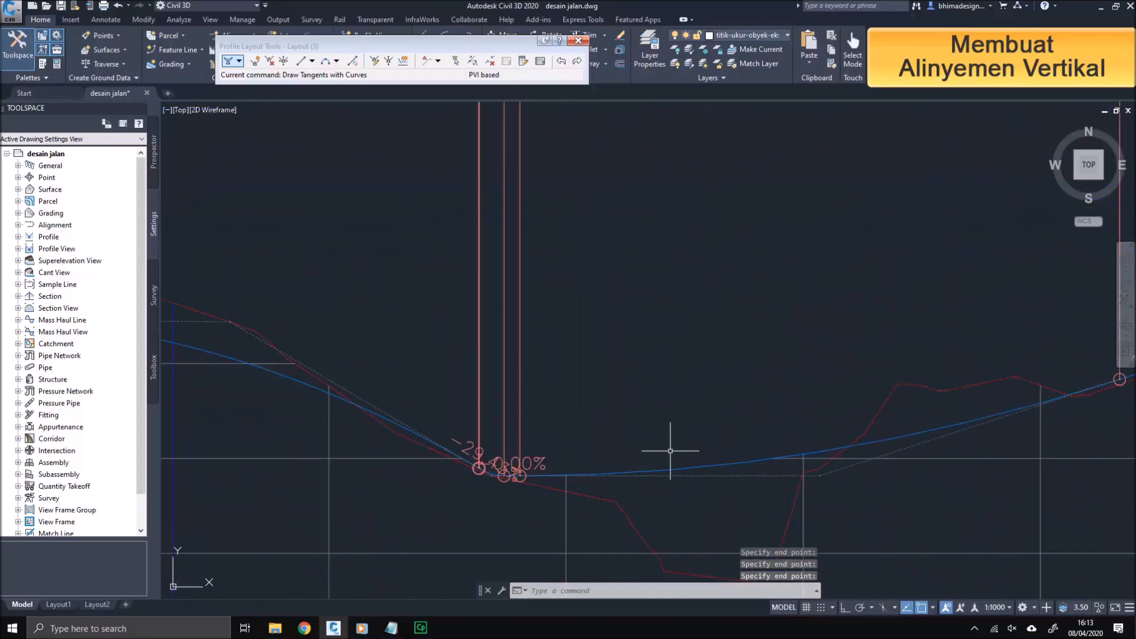
middle_drag(731, 522, 628, 484)
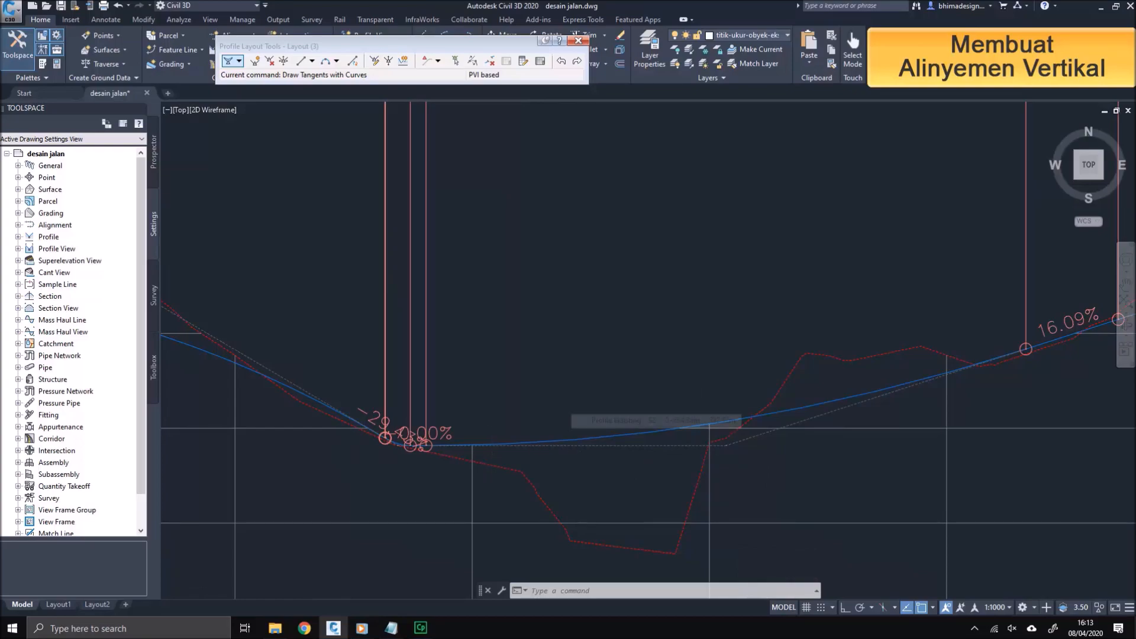
scroll(733, 404, down, 2)
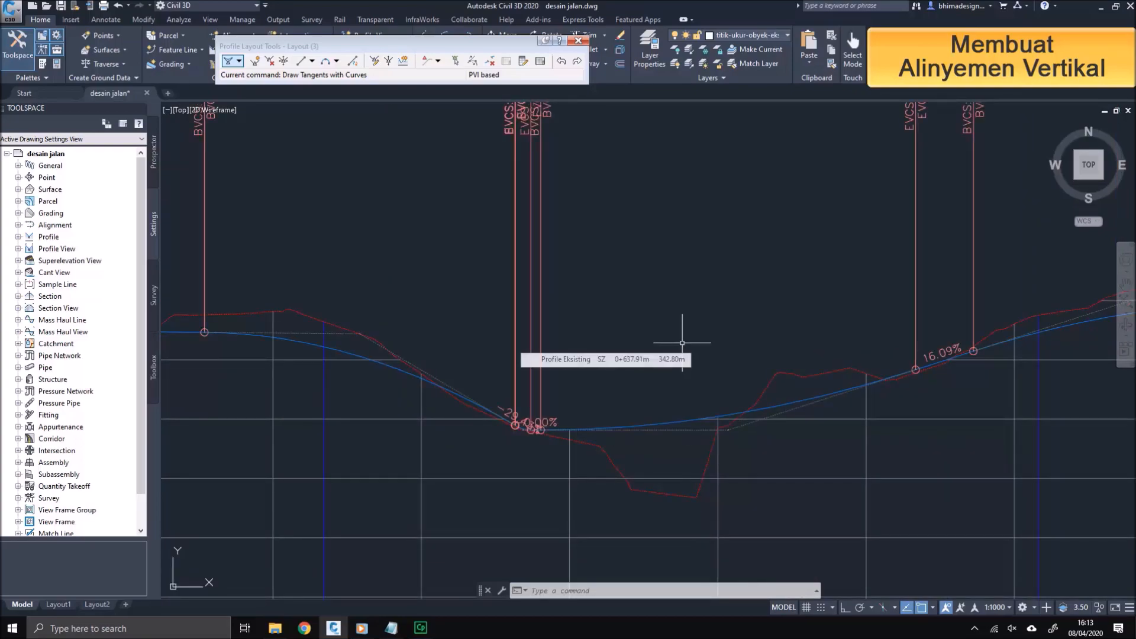
text(mt)
key(Return)
click(561, 338)
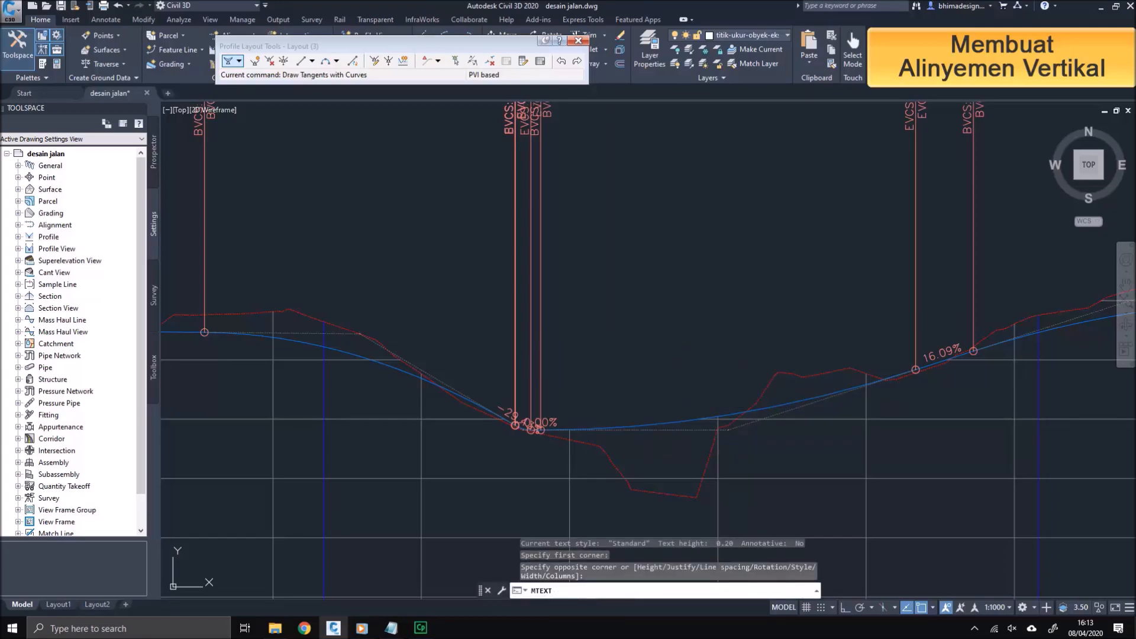
click(724, 385)
text(JEMBATAN)
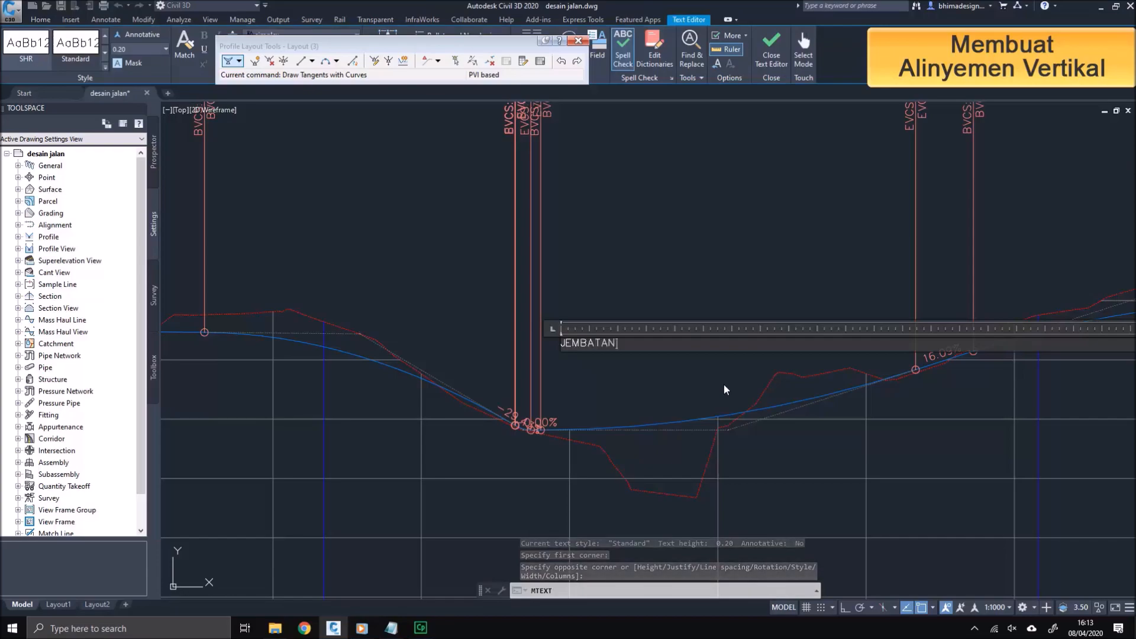
click(713, 261)
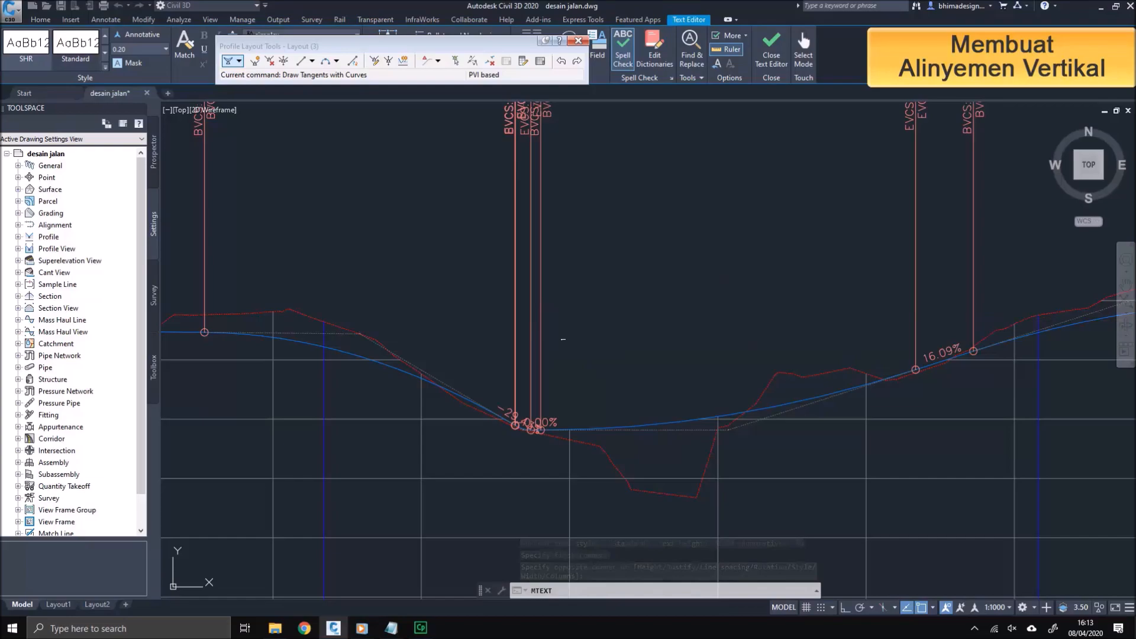
Step: Scale the JEMBATAN text by a factor of 100 about its starting corner
text(sc)
key(space)
click(553, 335)
click(571, 353)
key(space)
click(561, 340)
text(100)
key(Return)
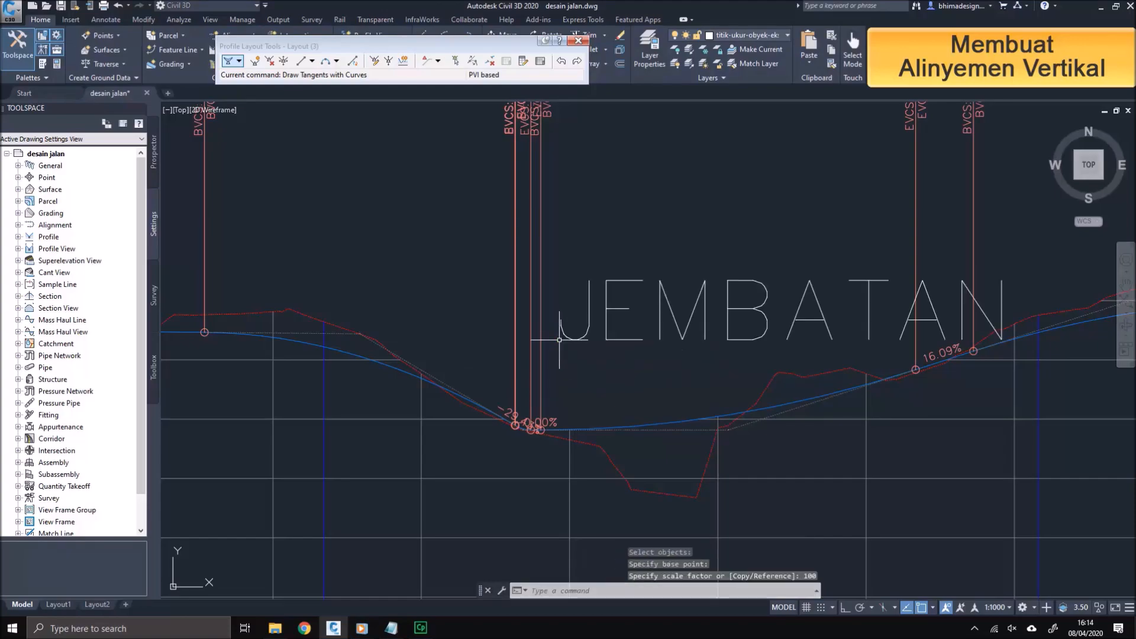
Step: Scale the JEMBATAN text by a further factor of 0.5
key(space)
click(563, 332)
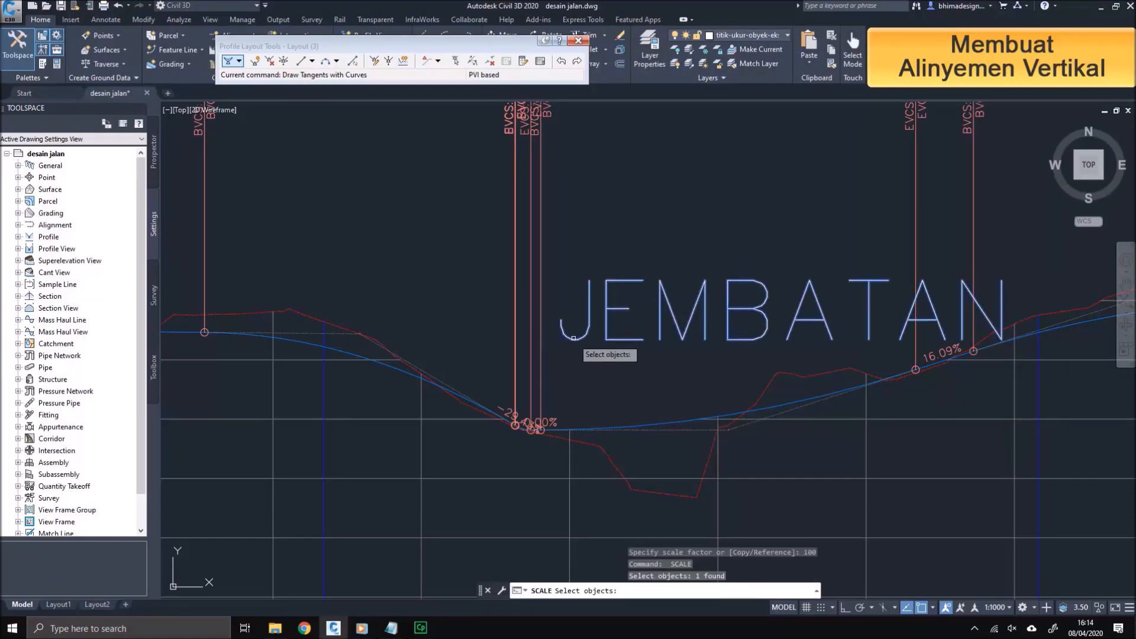
key(space)
click(561, 327)
text(.5)
key(Return)
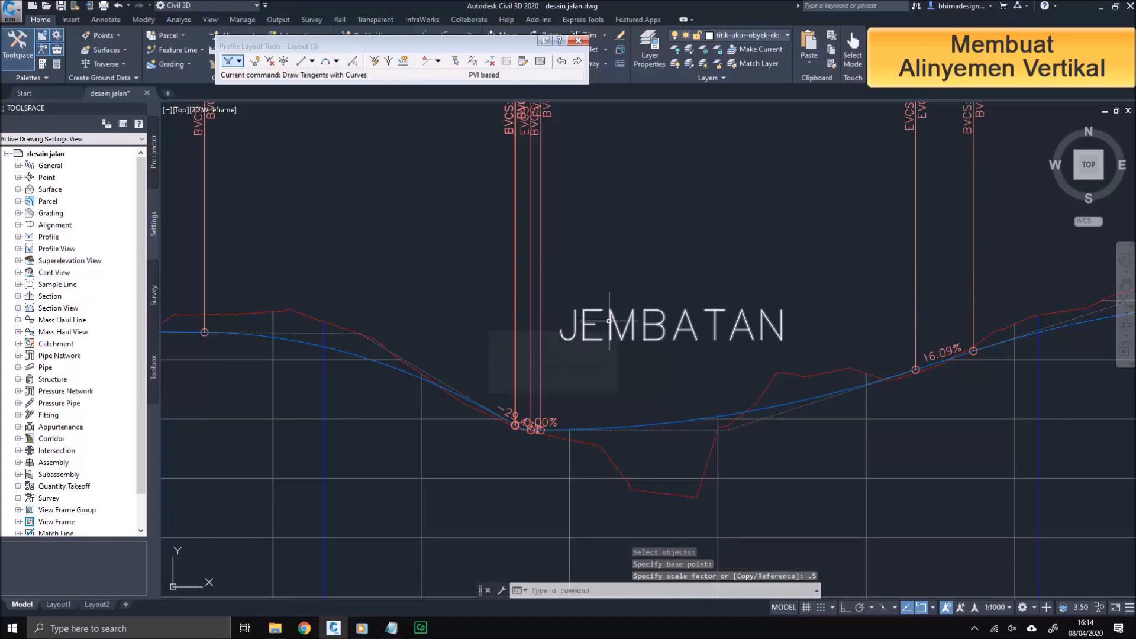
Step: Copy the JEMBATAN text straight down to just below the bottom of the river dip
text(co)
key(Return)
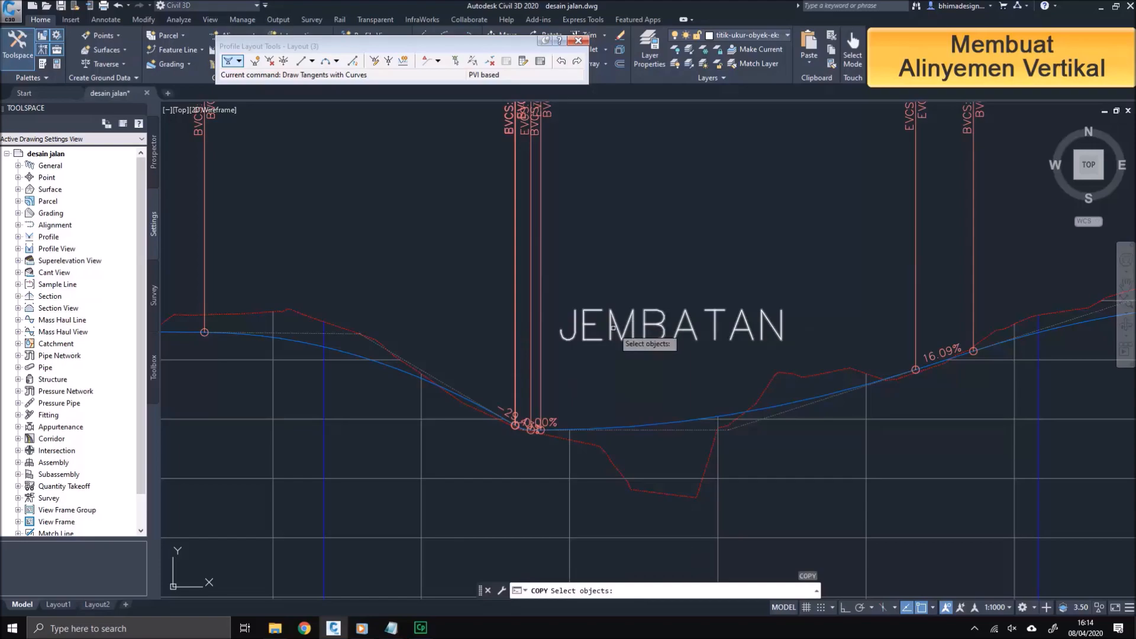
click(625, 322)
key(Return)
click(562, 337)
click(556, 524)
key(Escape)
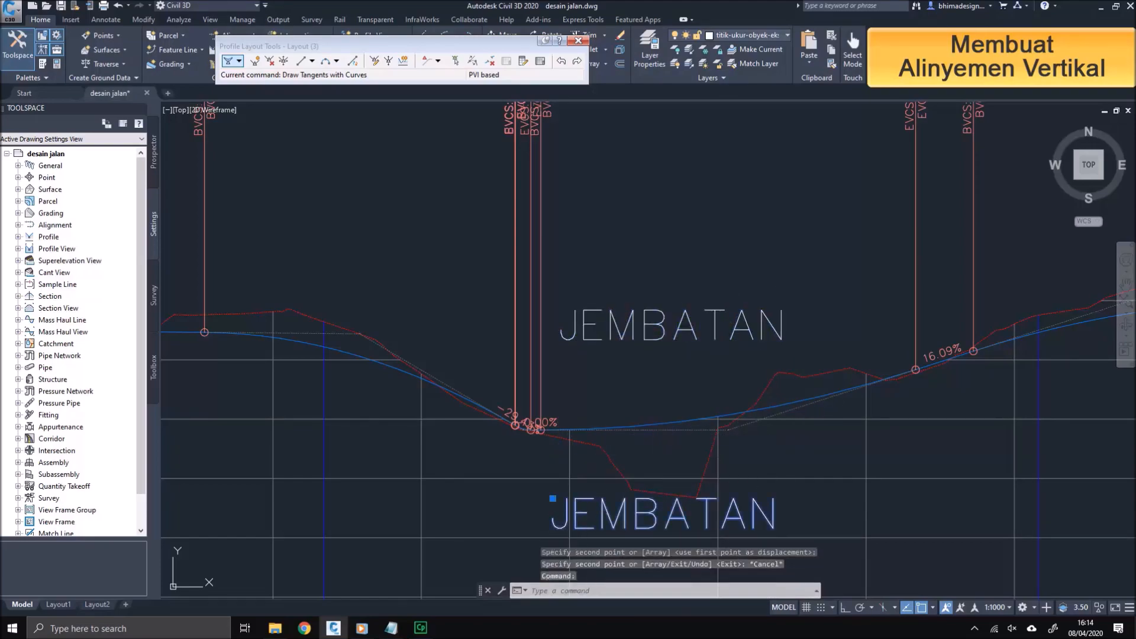
Step: Change the copied text below the river dip to SUNGAI and set its text height to 7.50
double_click(578, 514)
text(SUNGAI)
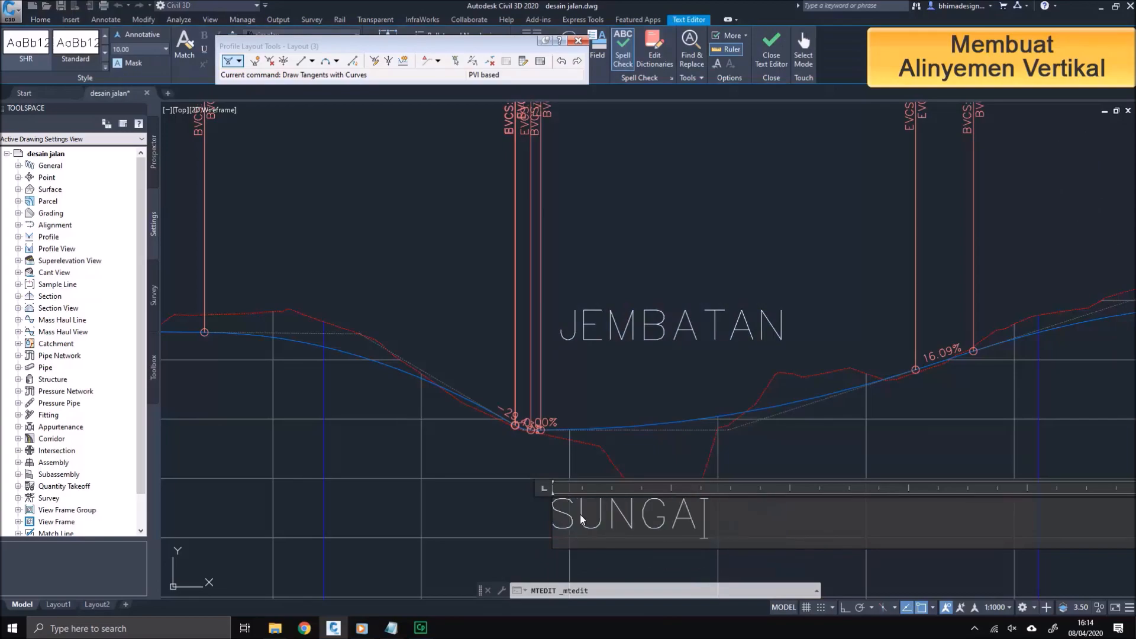
key(ctrl+a)
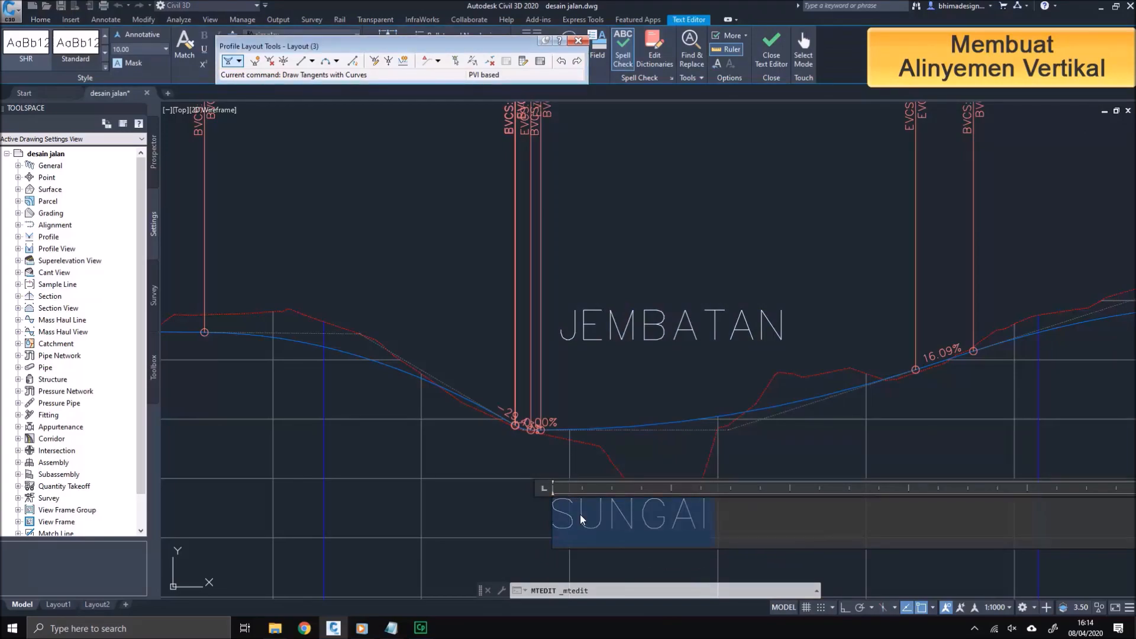
click(142, 47)
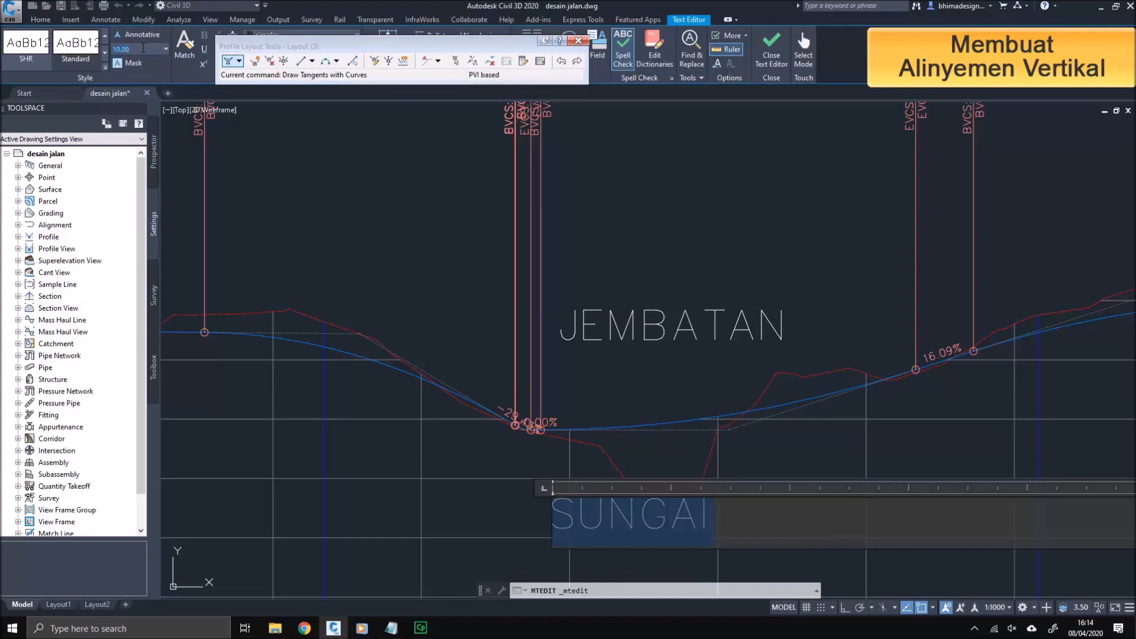
key(Return)
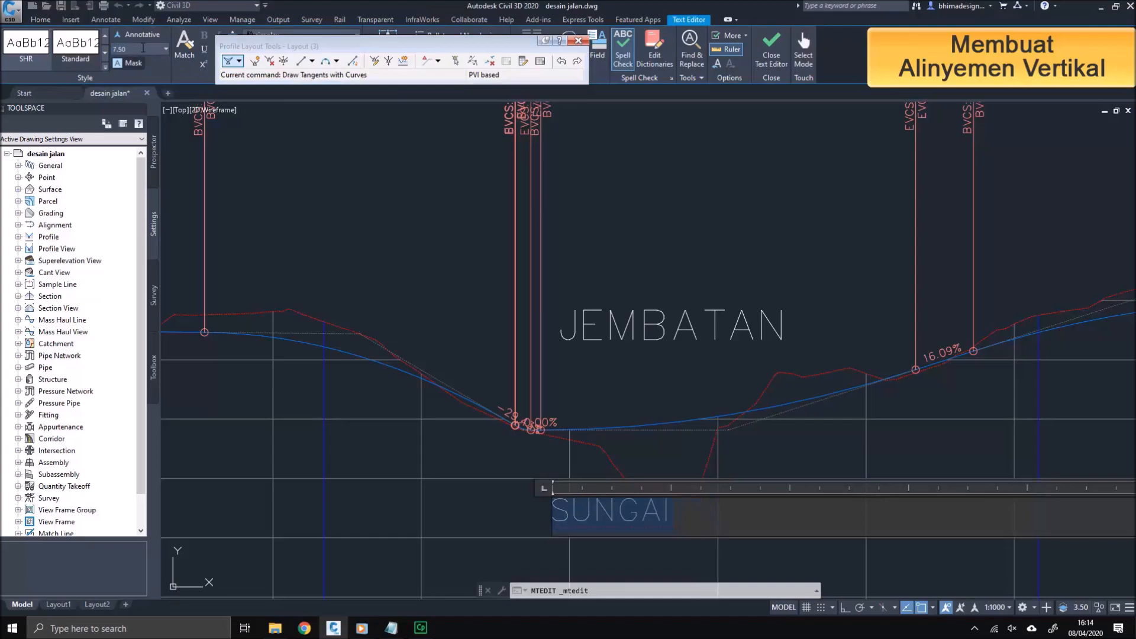
Step: Finish the text edit and move the SUNGAI text slightly right and down, beneath the bottom of the river dip
click(377, 252)
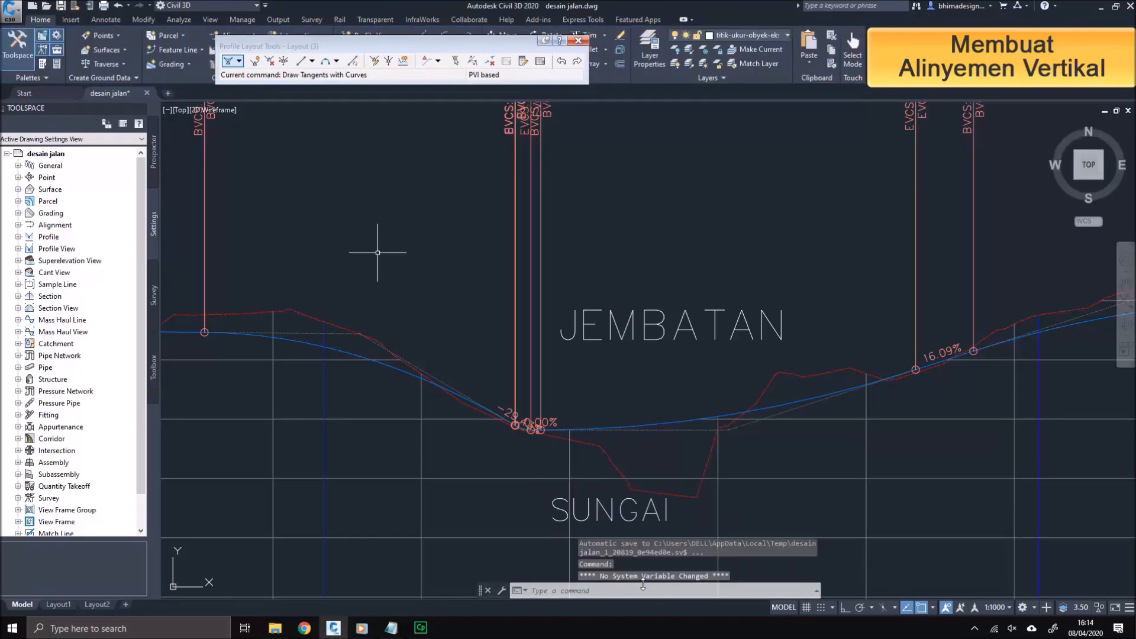
click(474, 378)
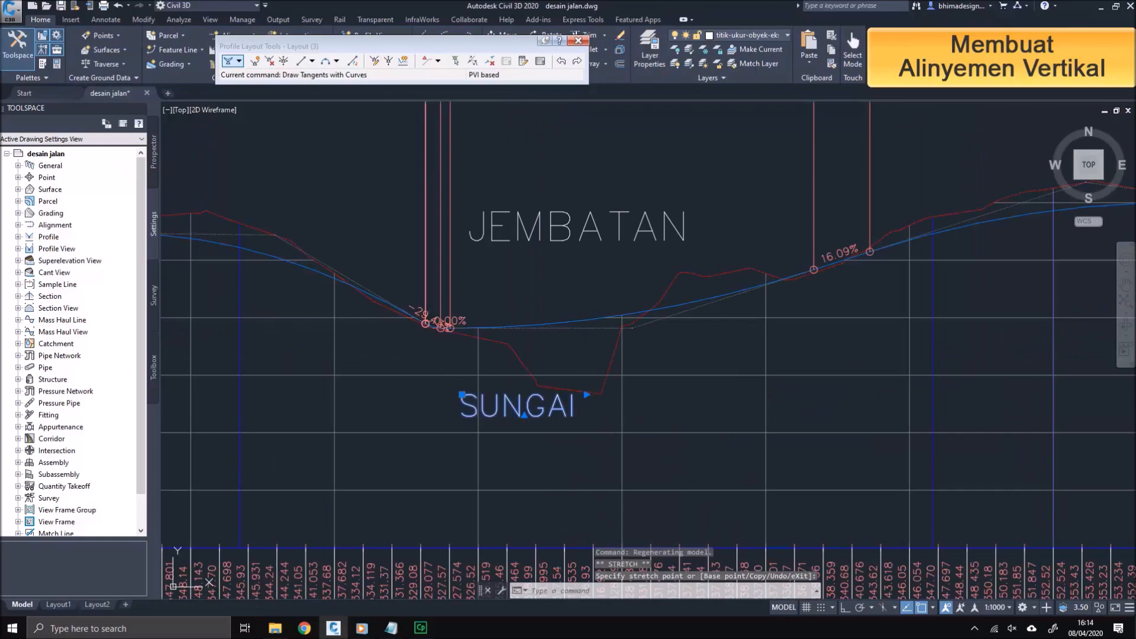
click(530, 419)
text(m)
key(Return)
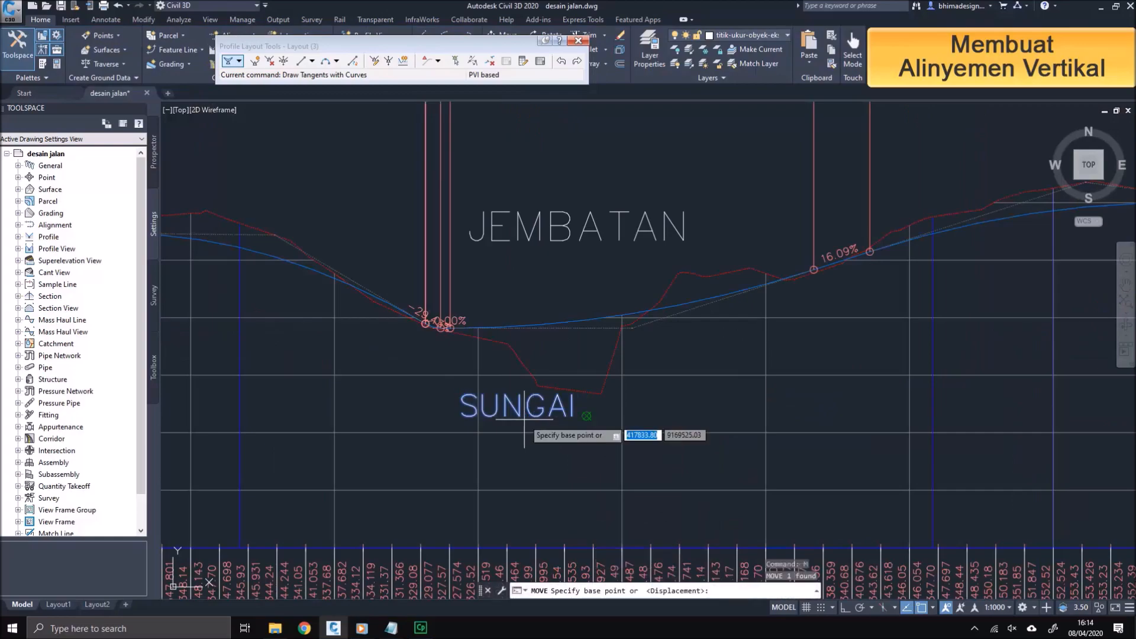
click(526, 418)
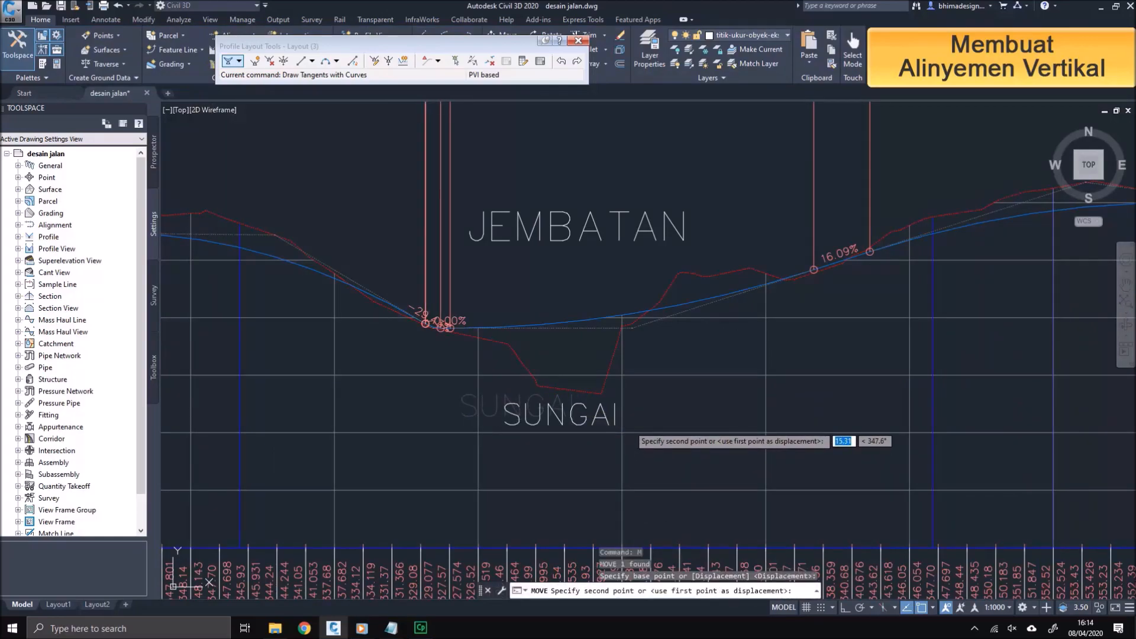
click(627, 428)
Step: Move the JEMBATAN text slightly to the left above the river dip
scroll(627, 426, down, 2)
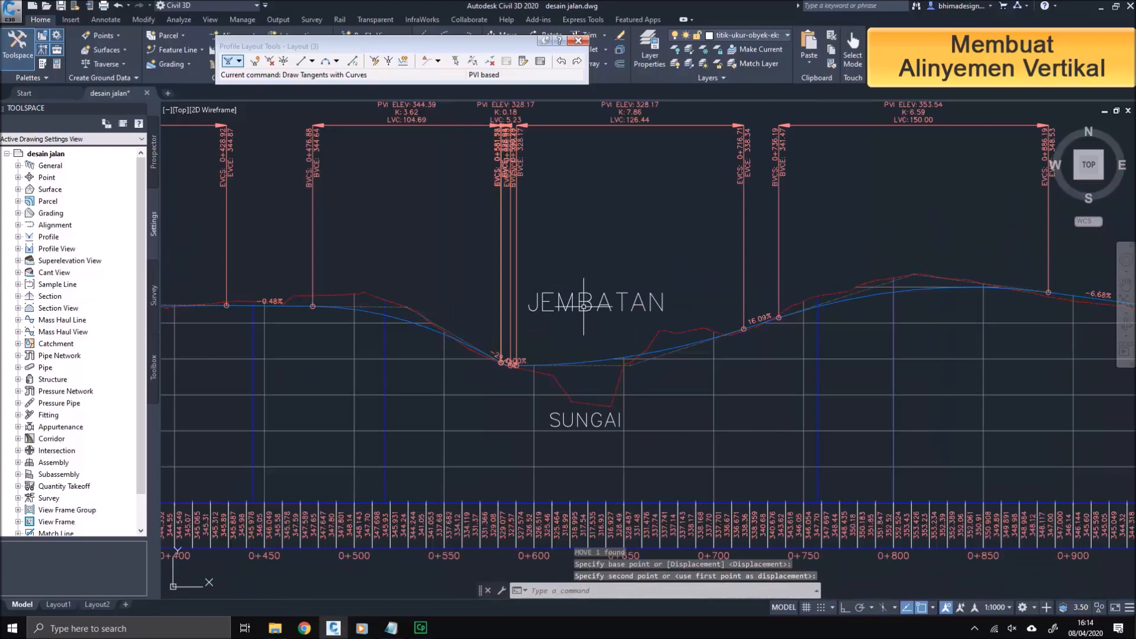
key(Return)
click(595, 308)
key(Return)
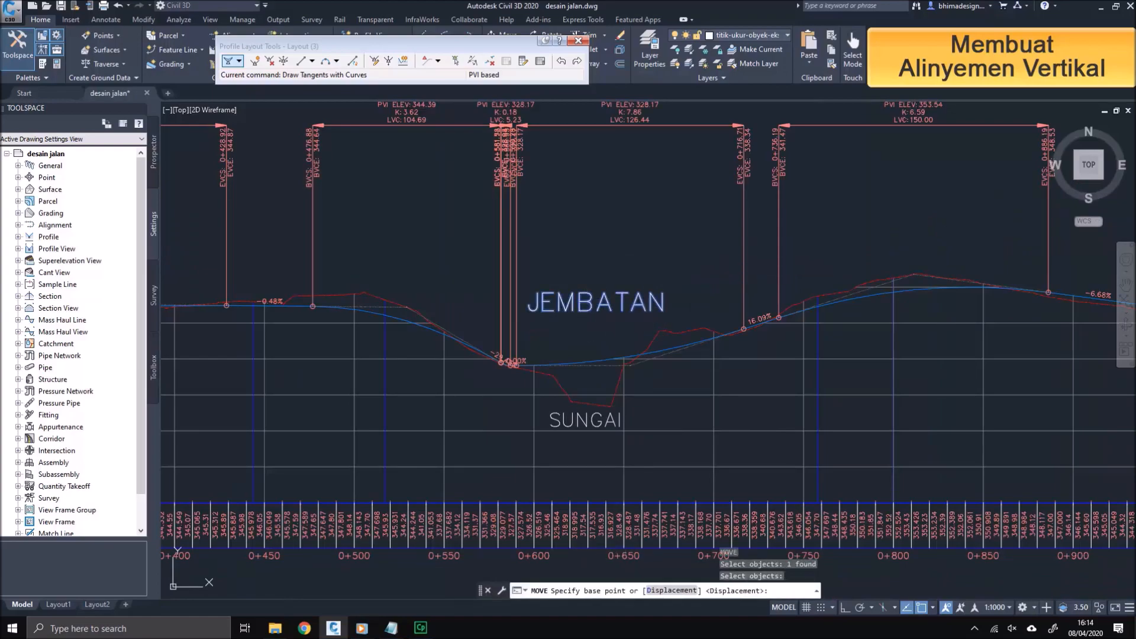
click(616, 247)
click(598, 251)
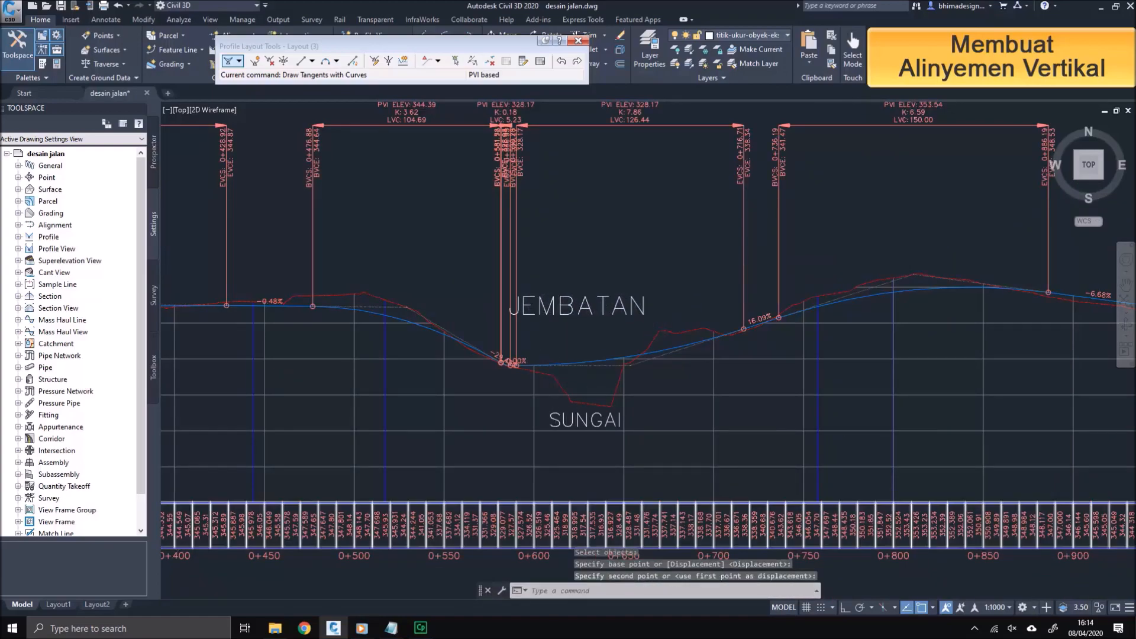
Step: Delete the Layout (3) design profile from the profile view, keeping the existing ground profile and the texts
scroll(578, 367, up, 6)
scroll(577, 396, down, 4)
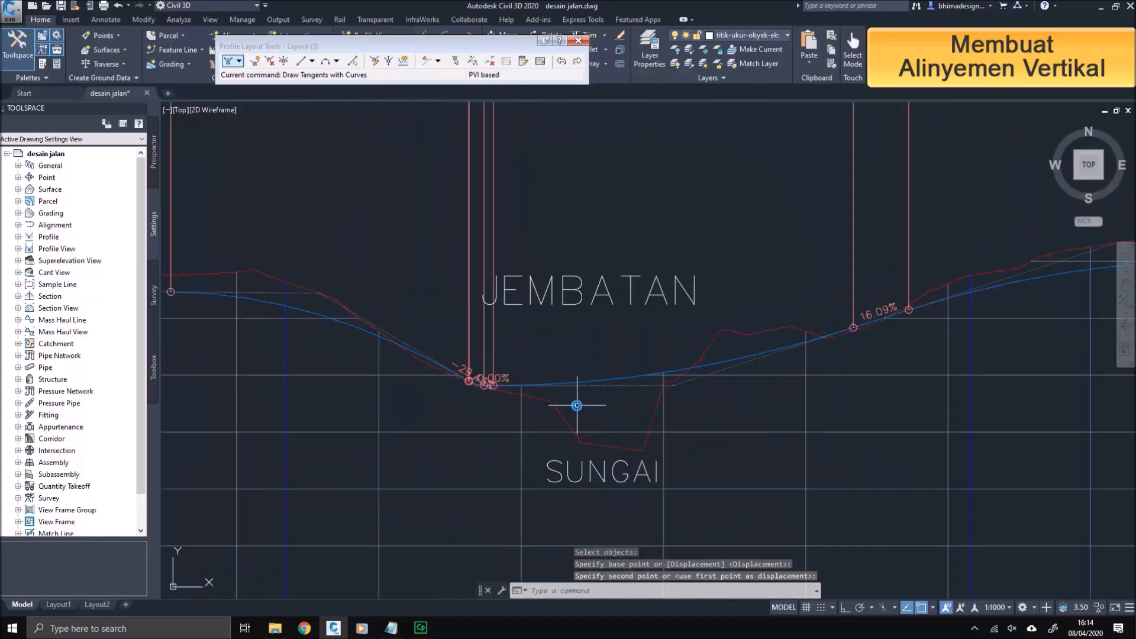
scroll(575, 417, down, 5)
scroll(590, 395, up, 3)
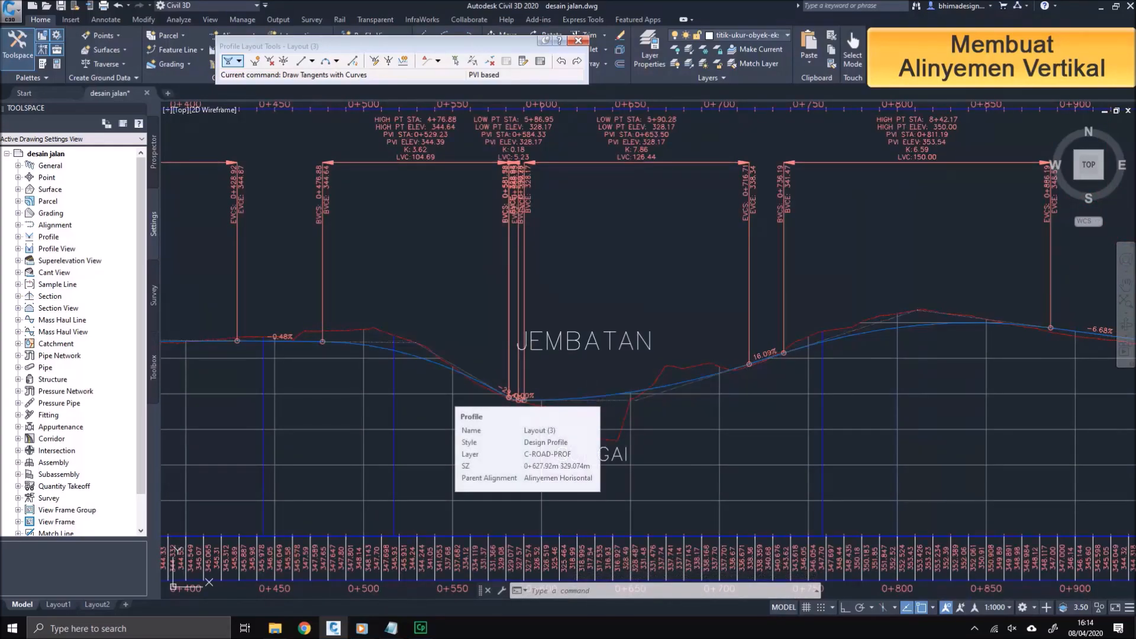
click(591, 396)
key(Delete)
key(Escape)
key(Escape)
scroll(589, 394, down, 5)
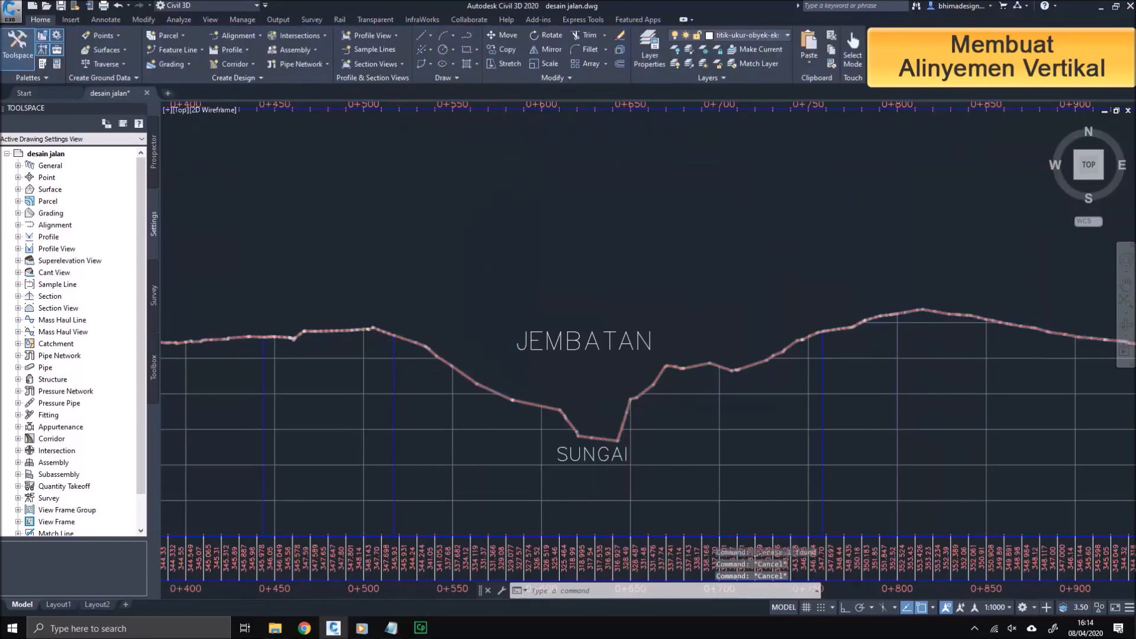
middle_drag(615, 422, 657, 428)
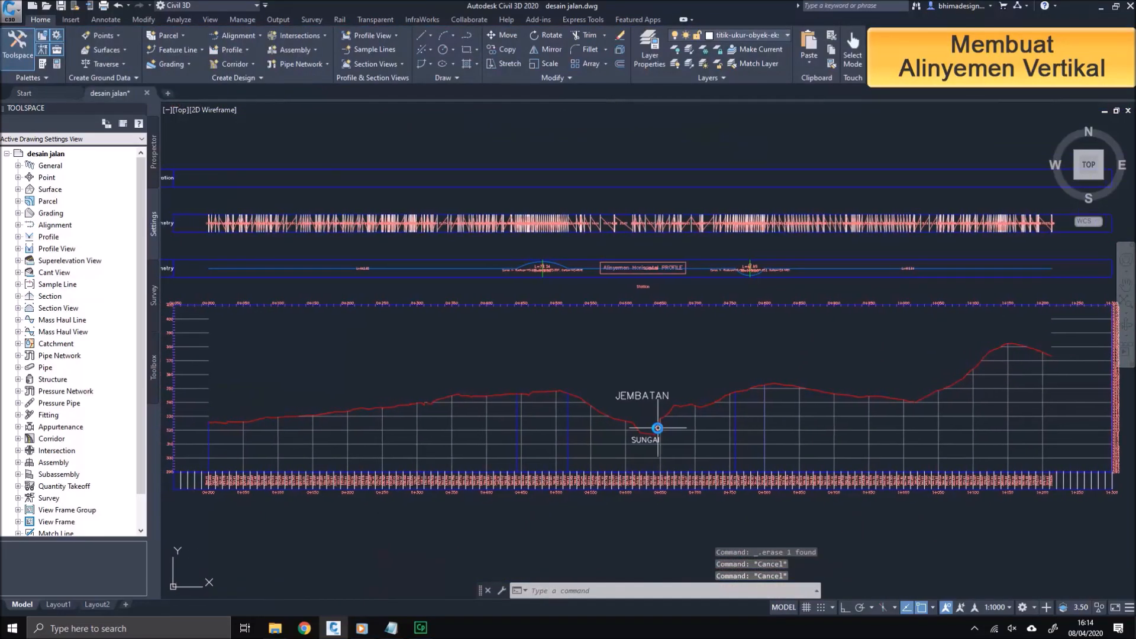
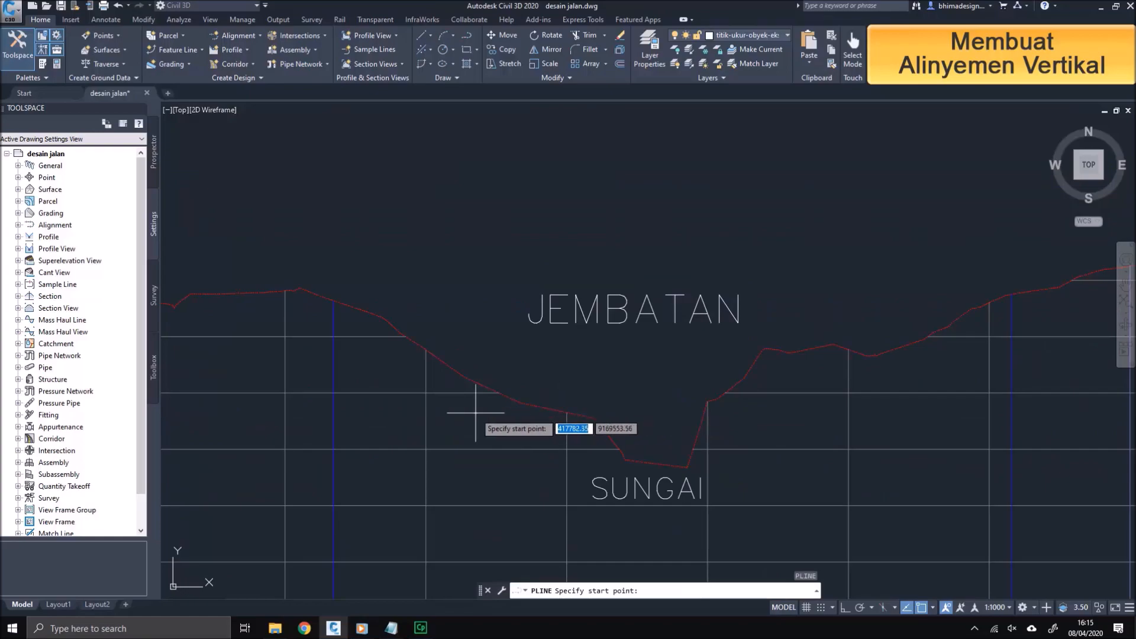
Step: Draw a horizontal polyline 40 units long with ortho on, beside the river dip as the bridge span
click(476, 412)
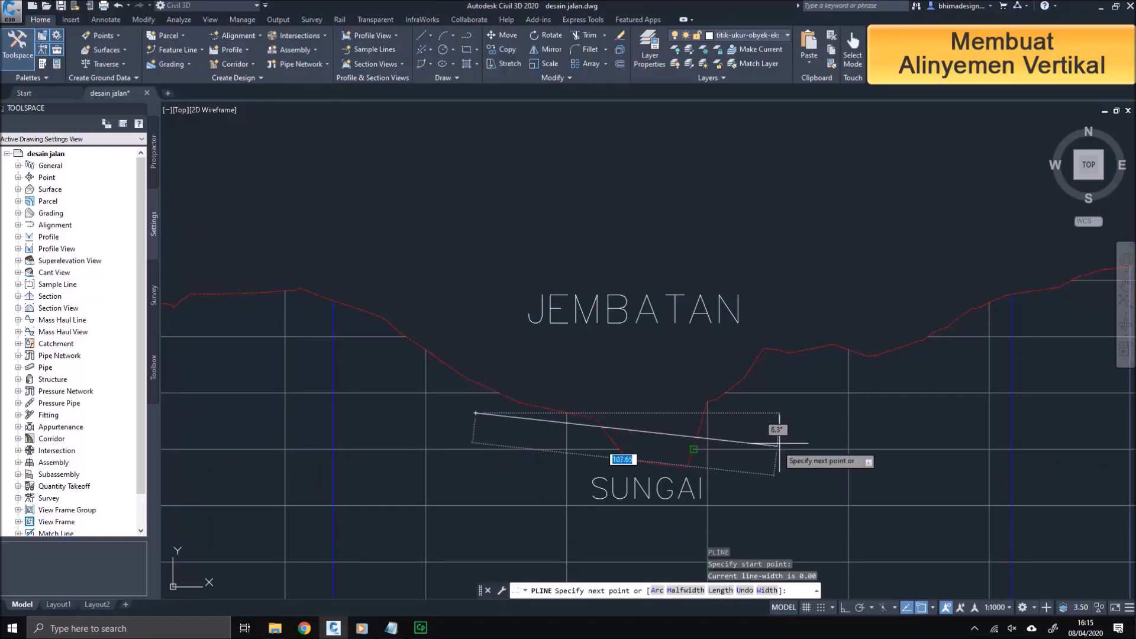
key(F8)
text(4)
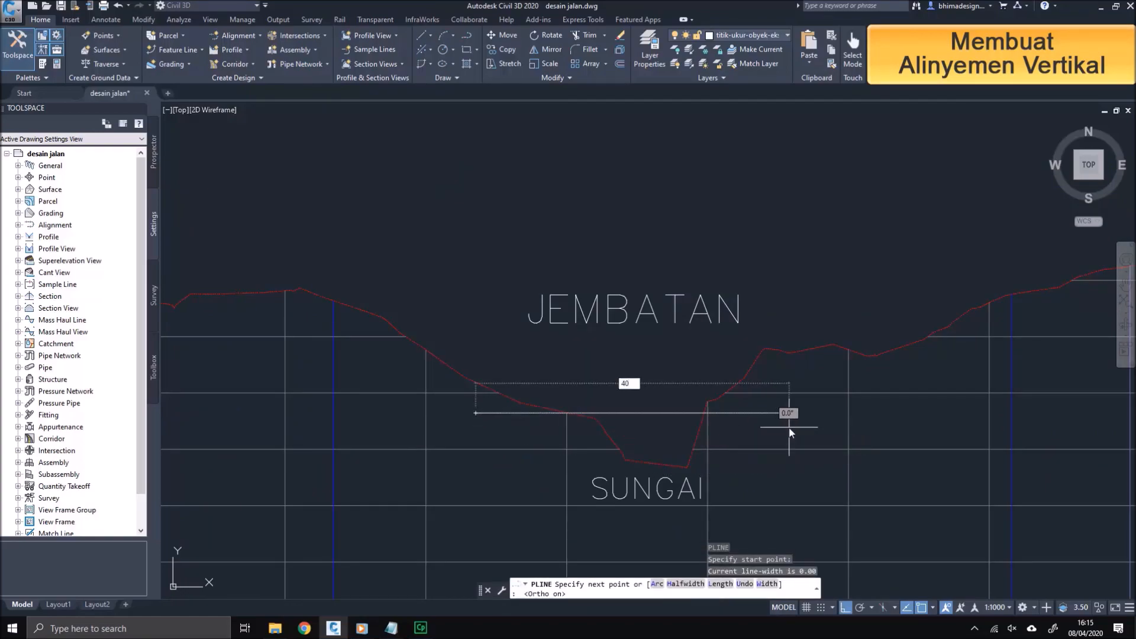
text(0)
key(Return)
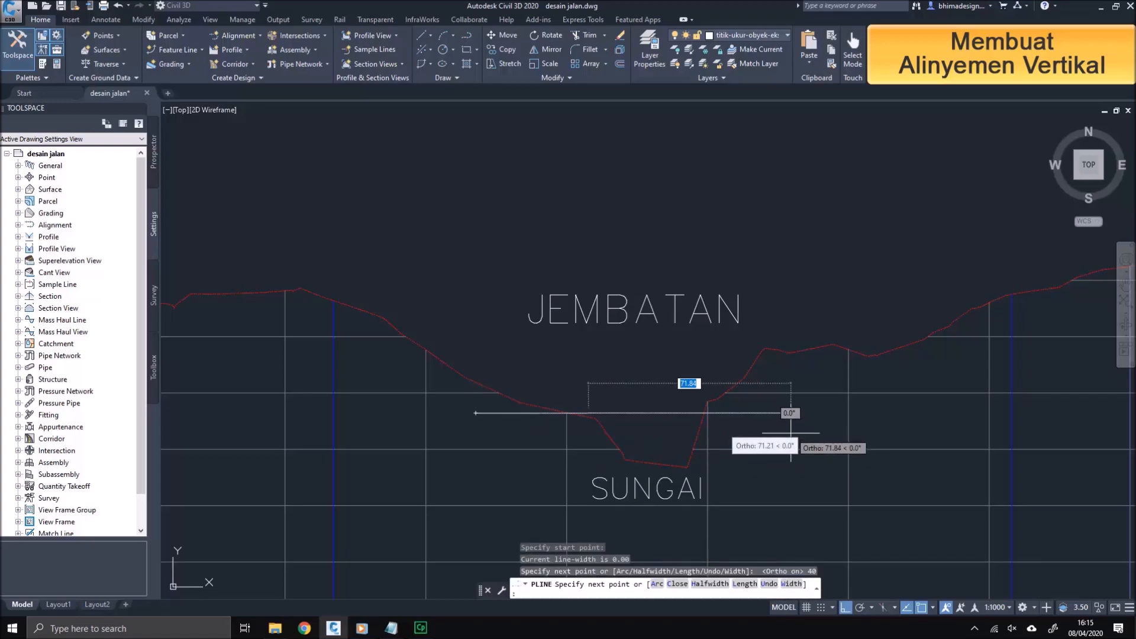
key(Return)
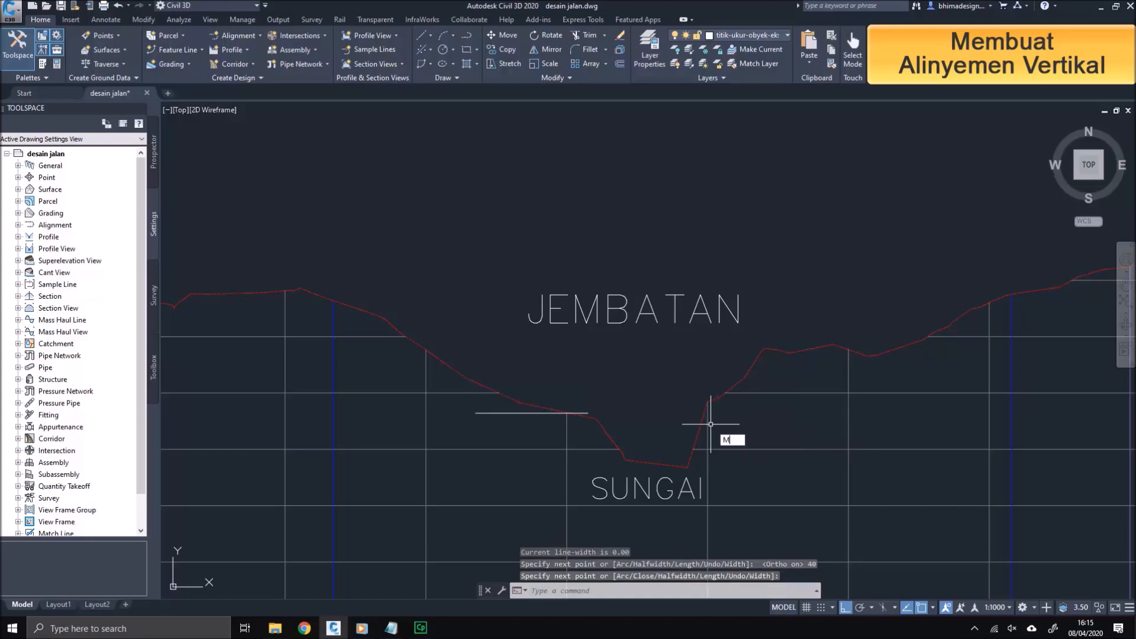
Step: Move the 40-unit line horizontally to the right so it spans the river dip
text(M)
key(Return)
click(521, 413)
key(Return)
click(532, 413)
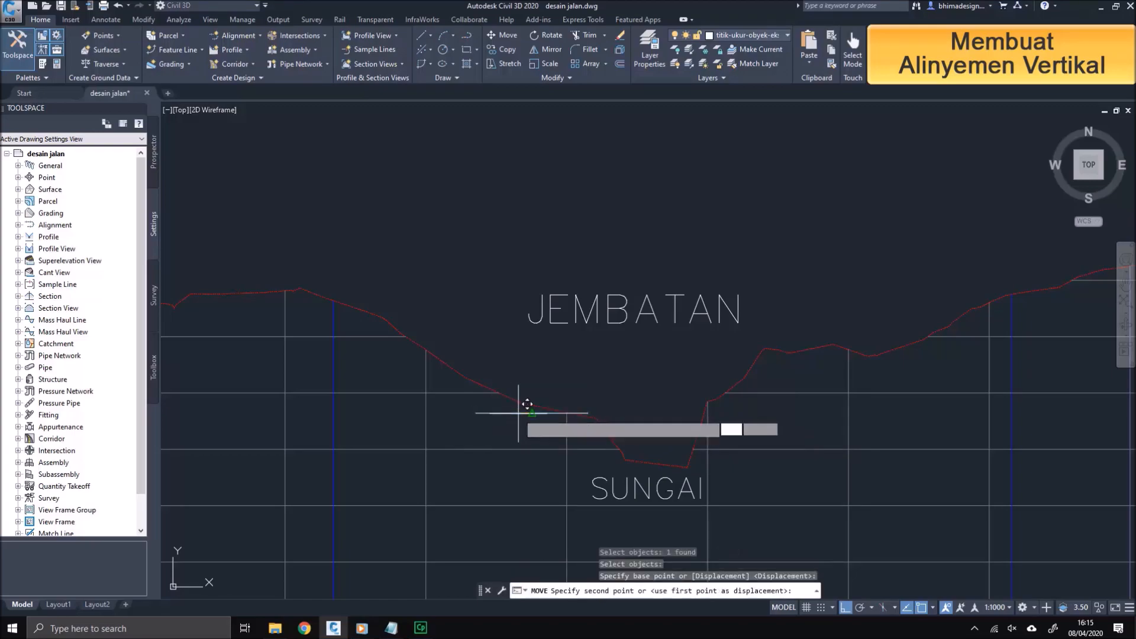
click(643, 413)
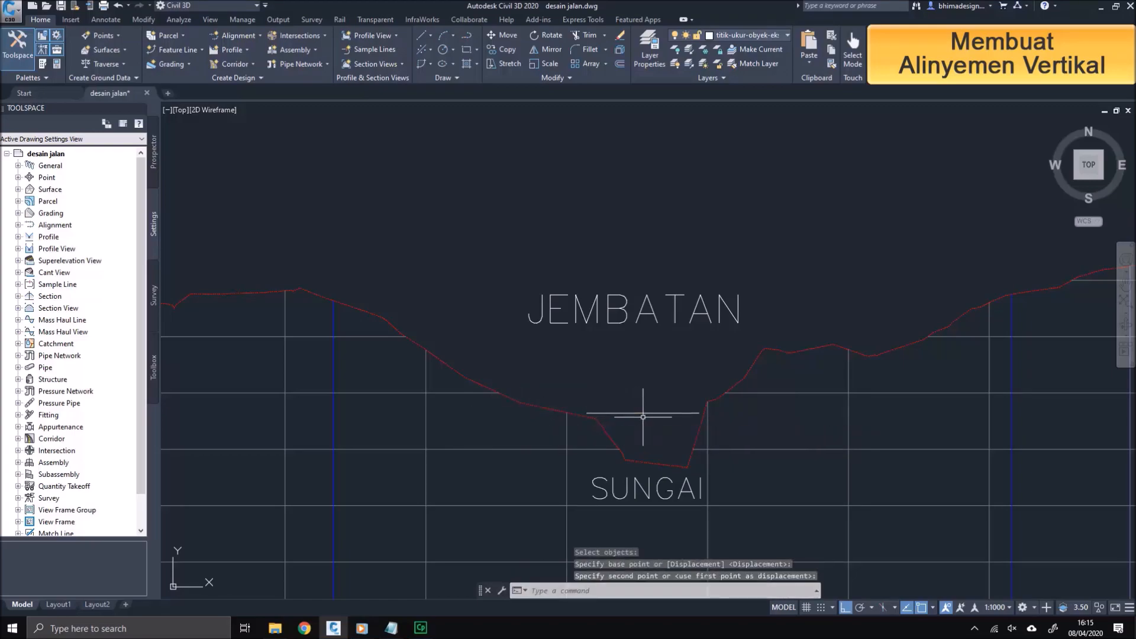
key(Return)
click(657, 385)
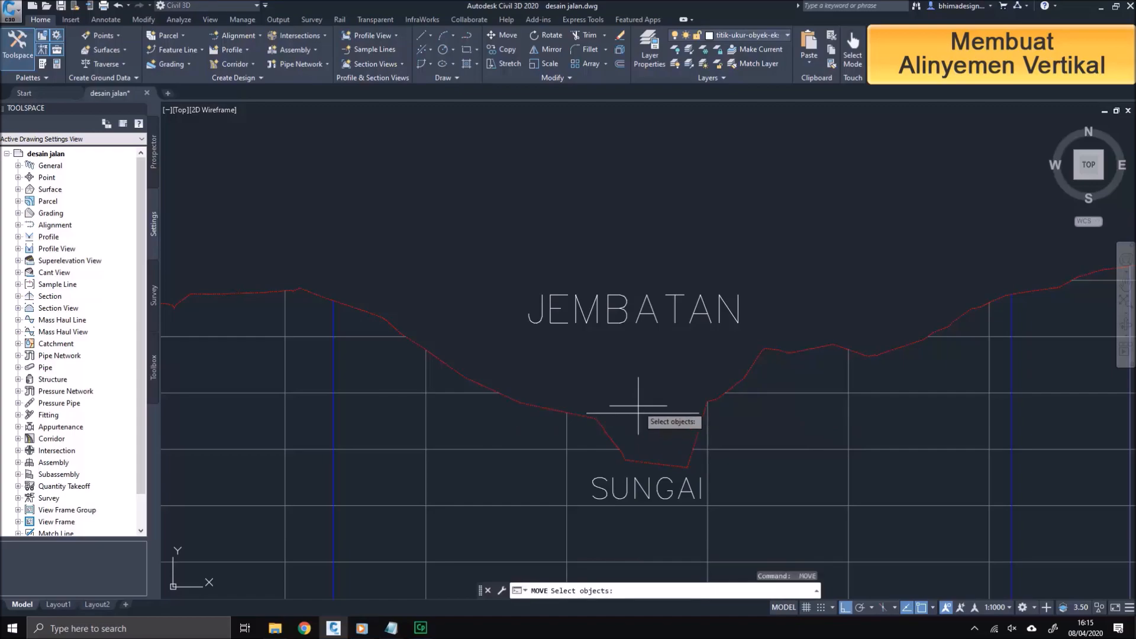
click(621, 432)
scroll(677, 412, up, 2)
key(Return)
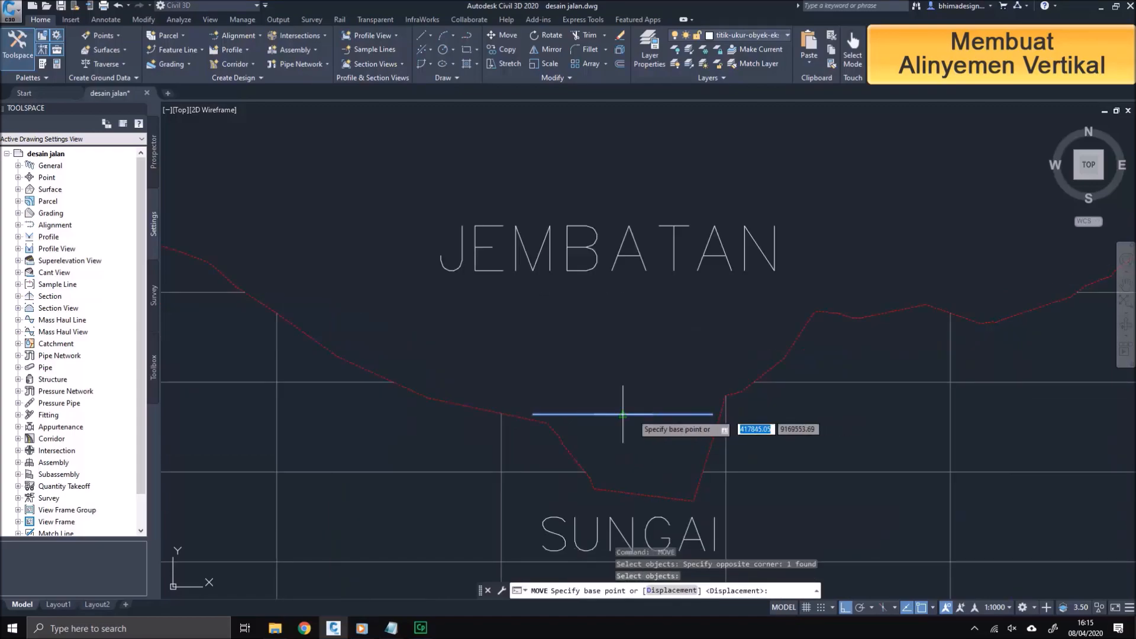
click(623, 414)
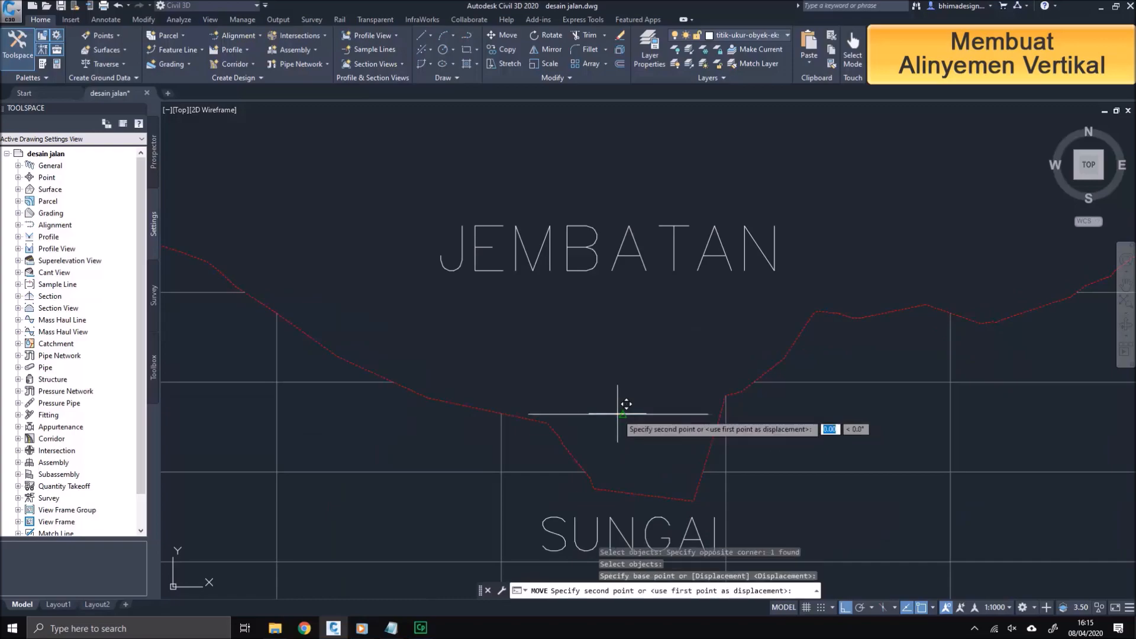
key(Escape)
Step: Move the bridge line by its right end onto the ground profile vertex at the top of the right riverbank
key(Return)
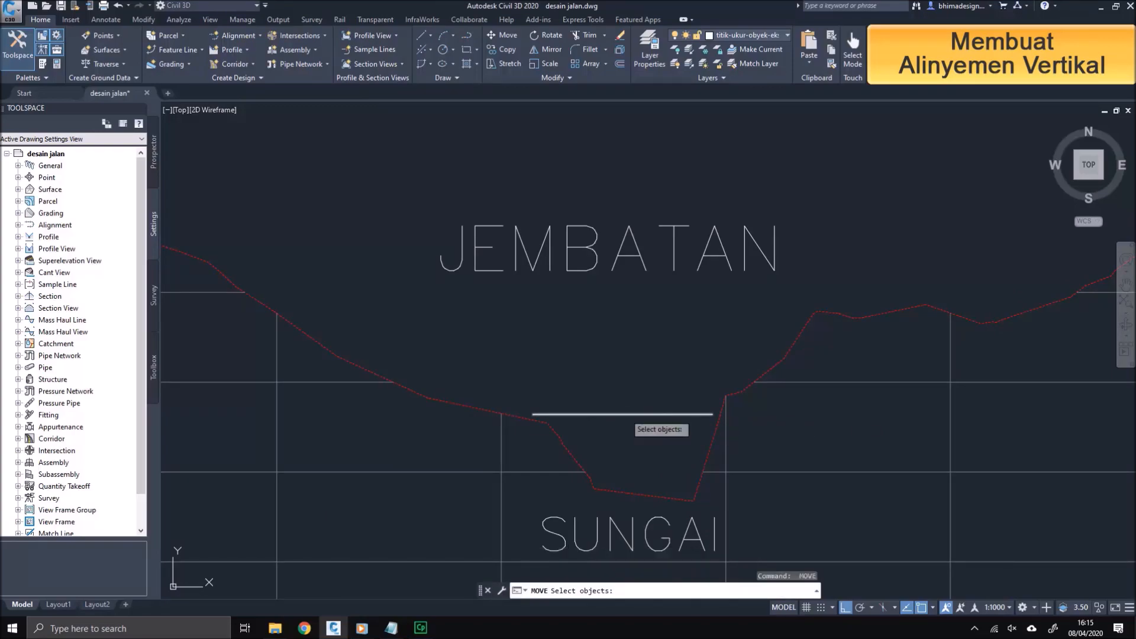
click(669, 415)
key(Return)
click(708, 413)
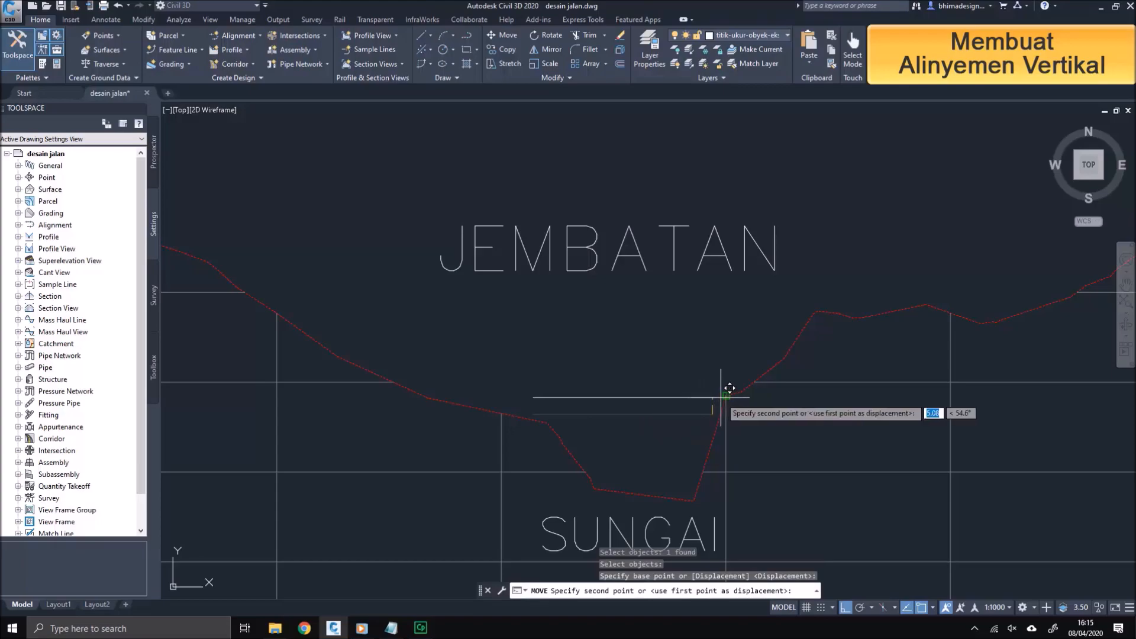
click(721, 397)
Step: Draw a horizontal polyline 100 units long to the left from the bridge line's left end
scroll(659, 414, down, 2)
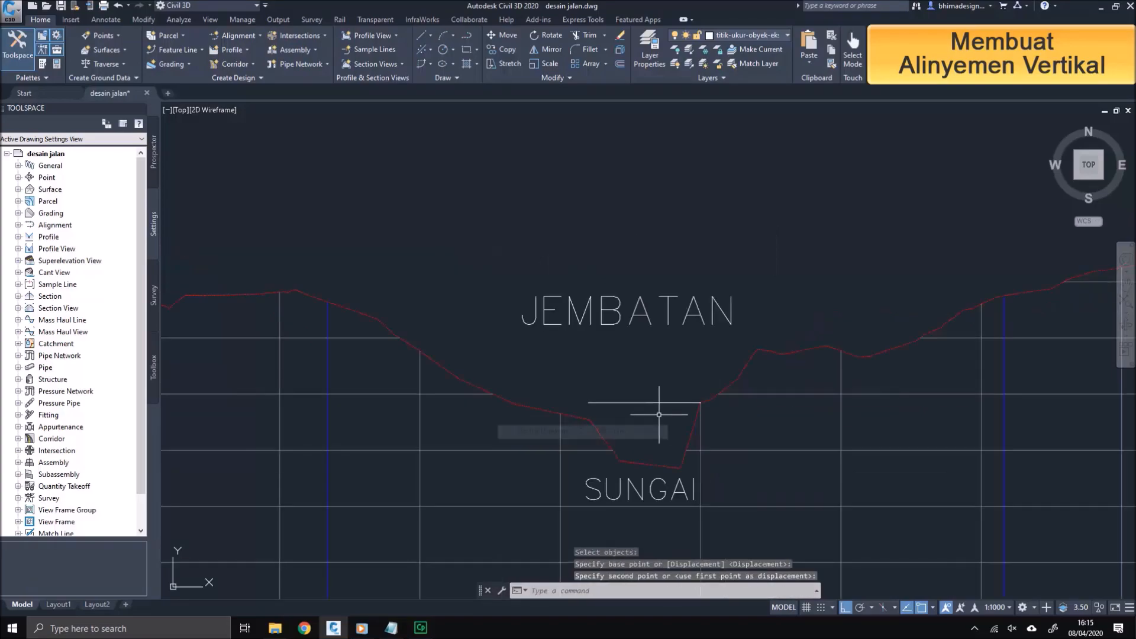
text(pl)
key(Return)
click(589, 402)
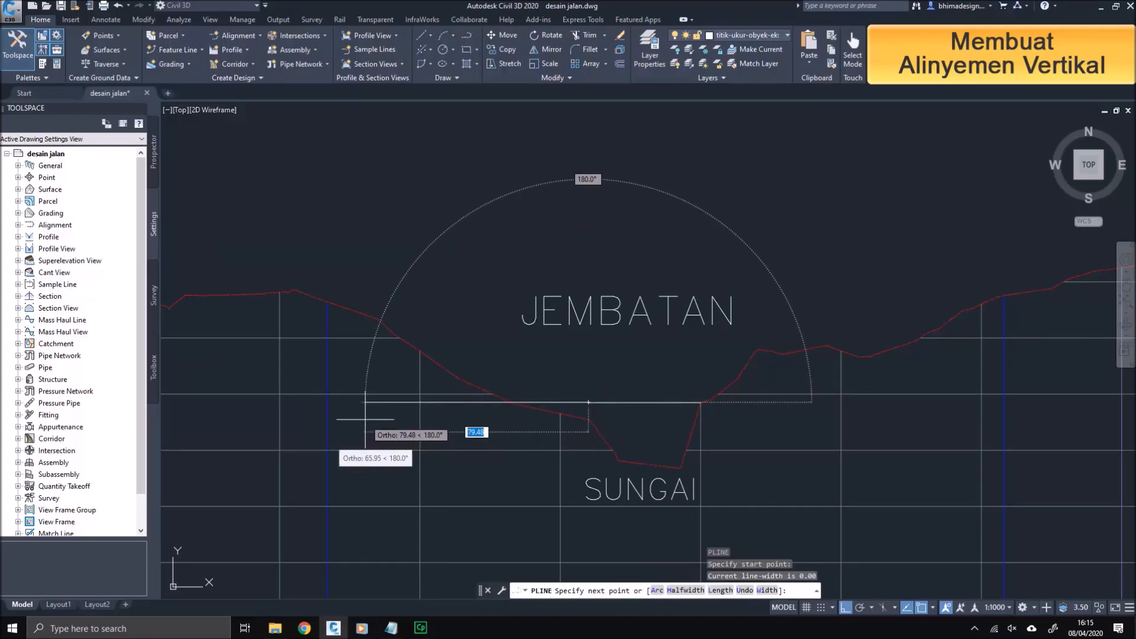
text(1)
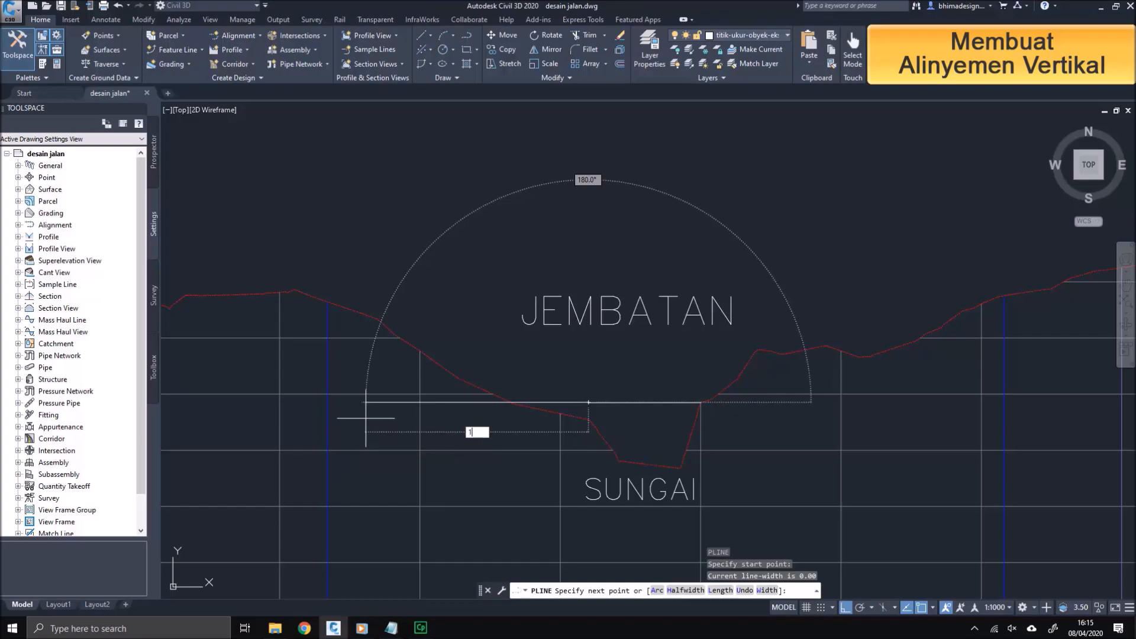
text(00)
key(Return)
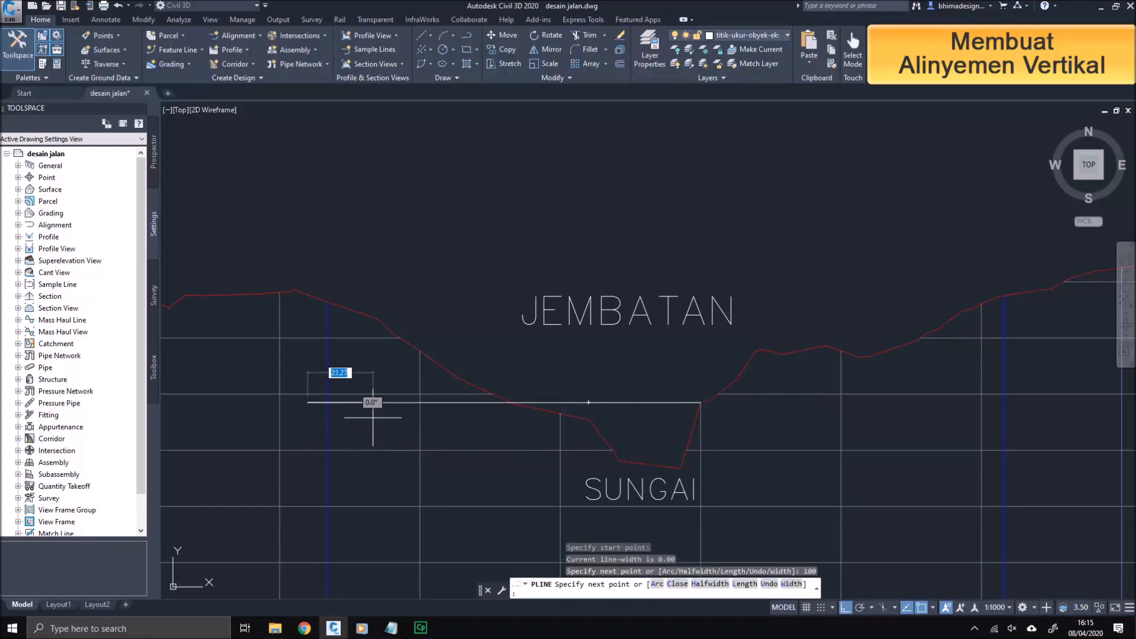
key(Return)
Step: Draw a horizontal polyline 100 units long to the right from the bridge line's right end
key(Return)
click(700, 402)
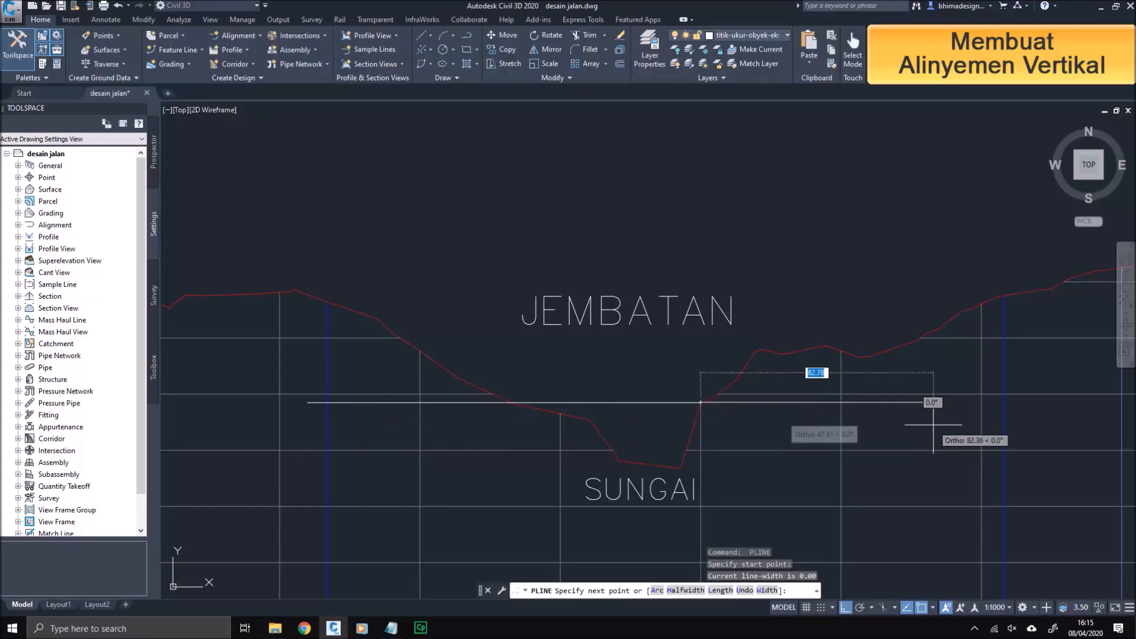
text(100)
key(Return)
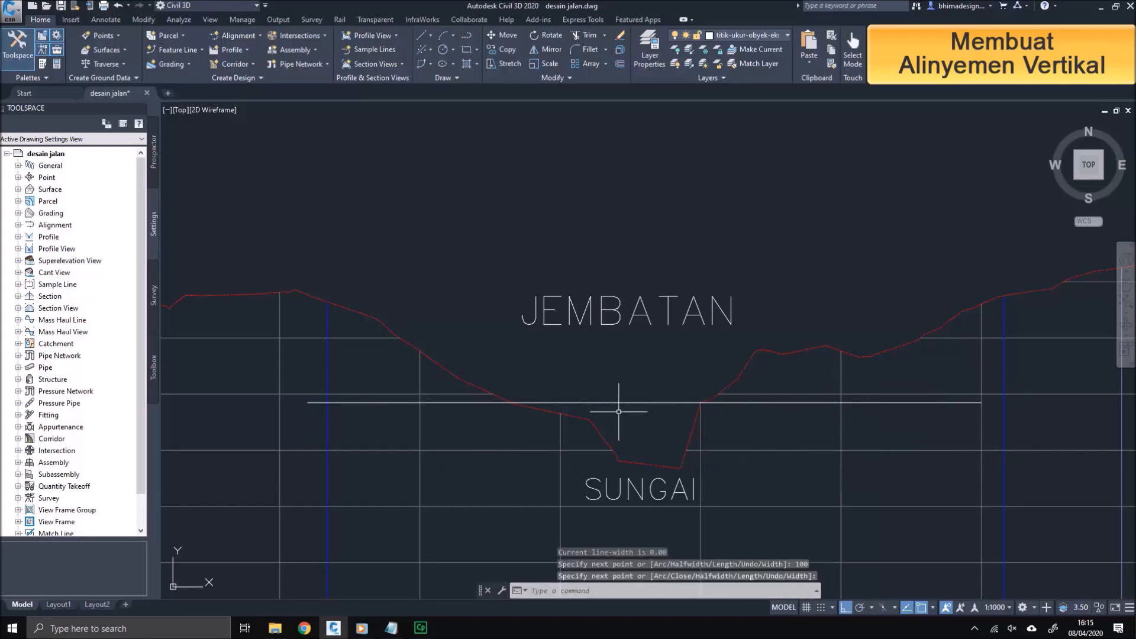
Step: Create a new layout profile on the Alinyemen Horisontal profile view with the Design Profile style and Complete Label Set
scroll(638, 430, down, 2)
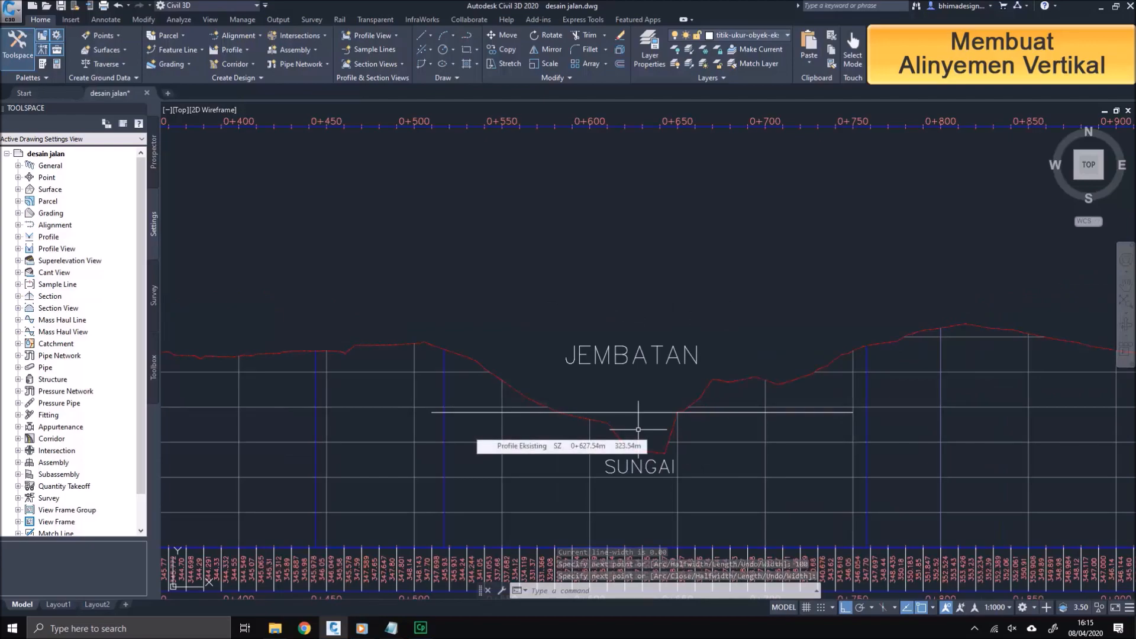
scroll(639, 430, down, 3)
scroll(639, 429, up, 1)
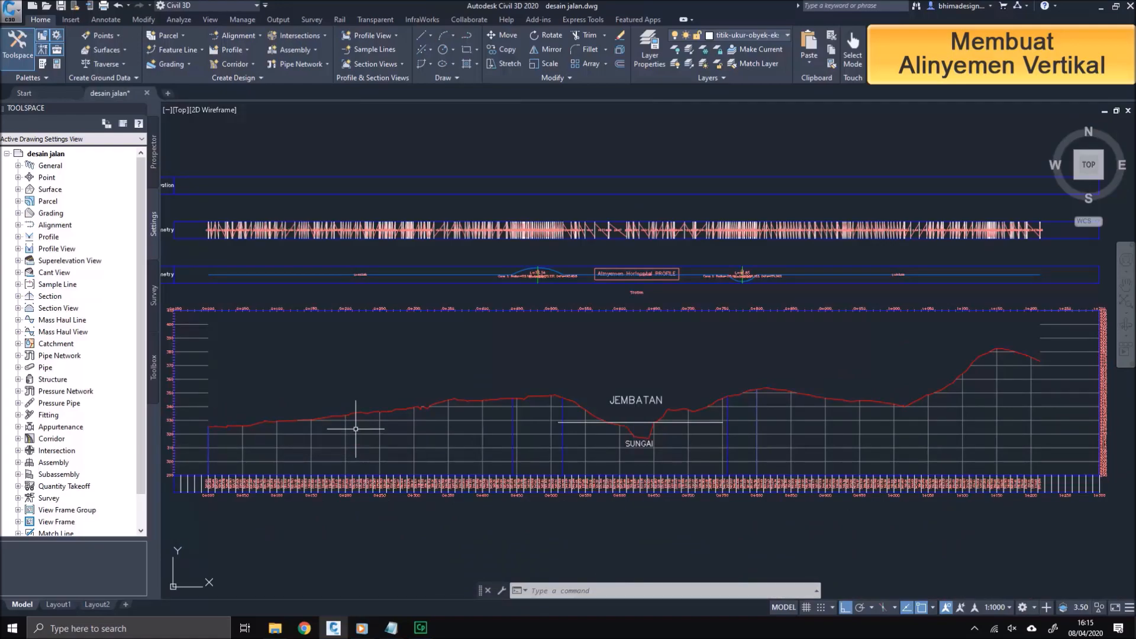
click(245, 47)
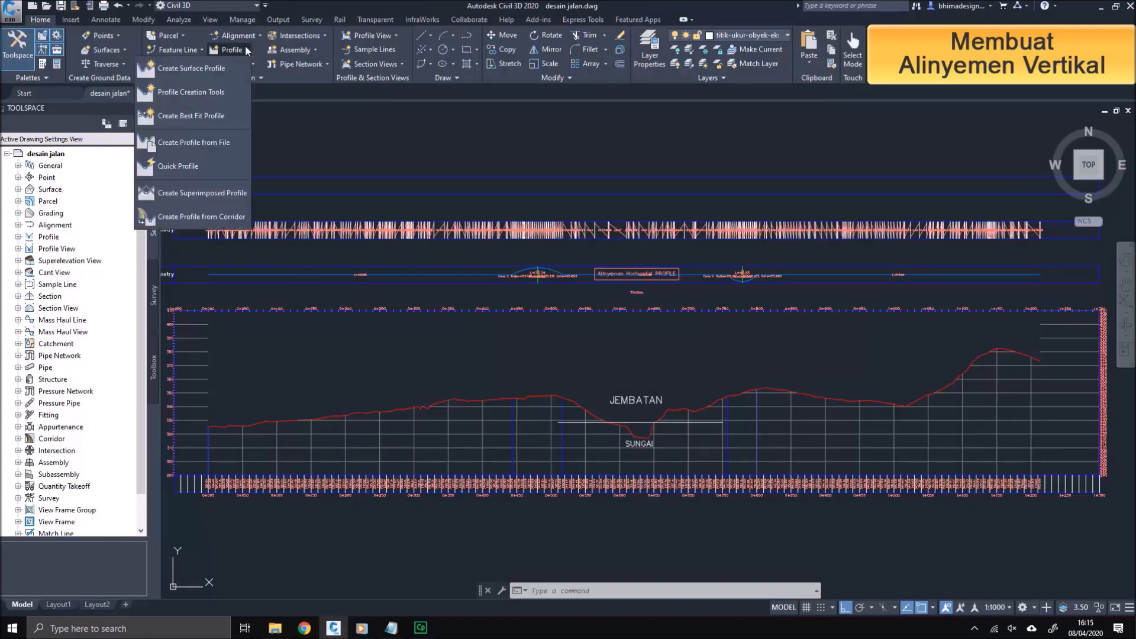
click(229, 93)
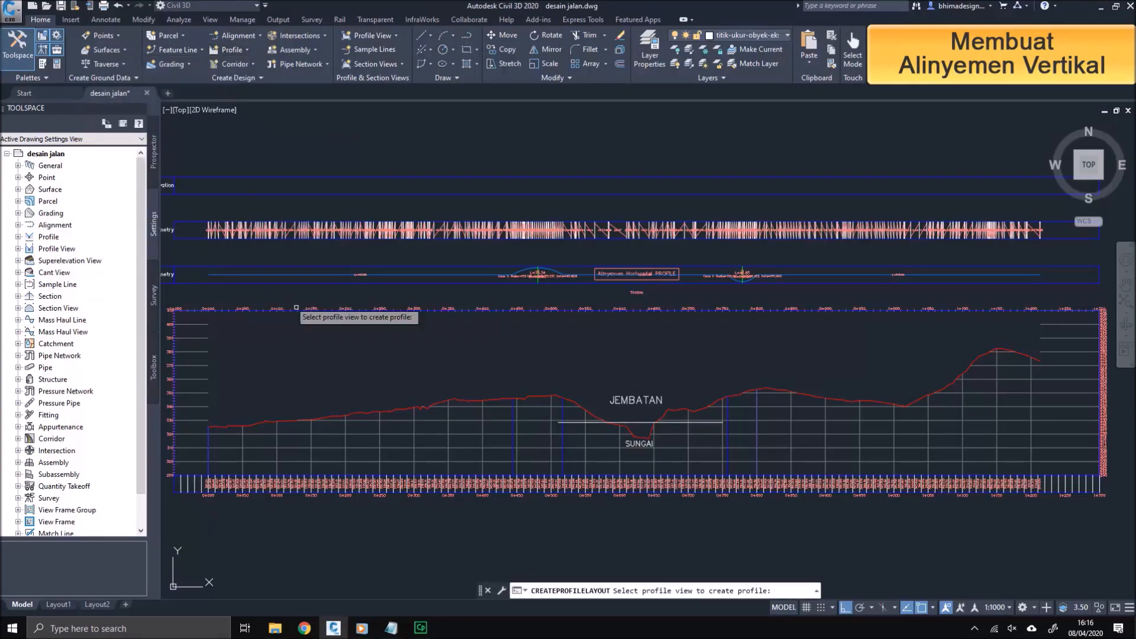
click(421, 417)
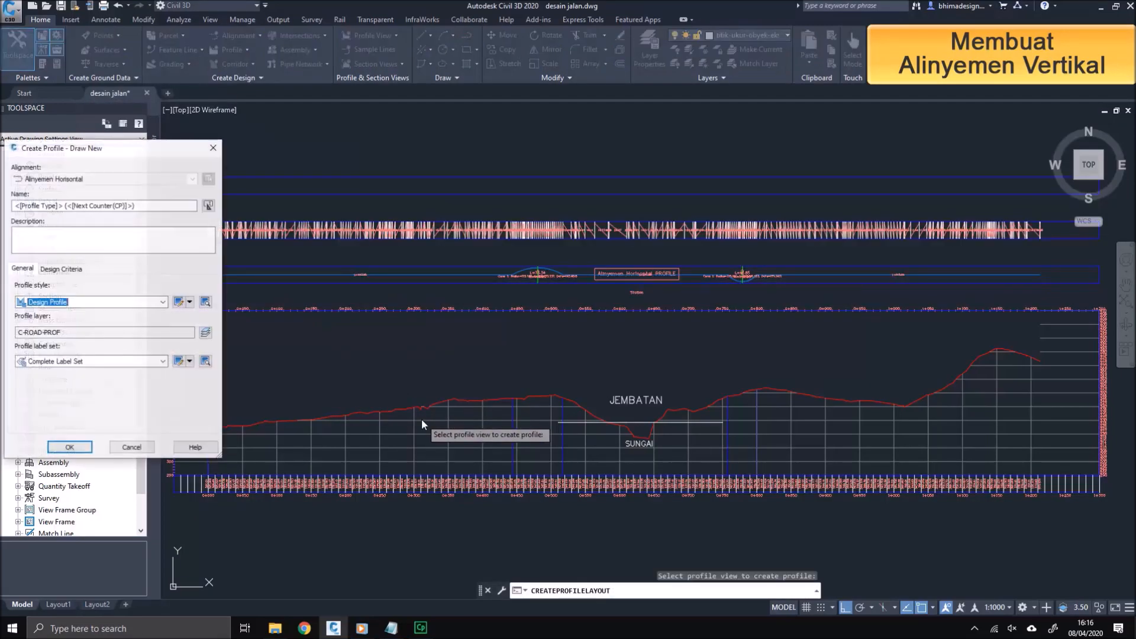
click(87, 451)
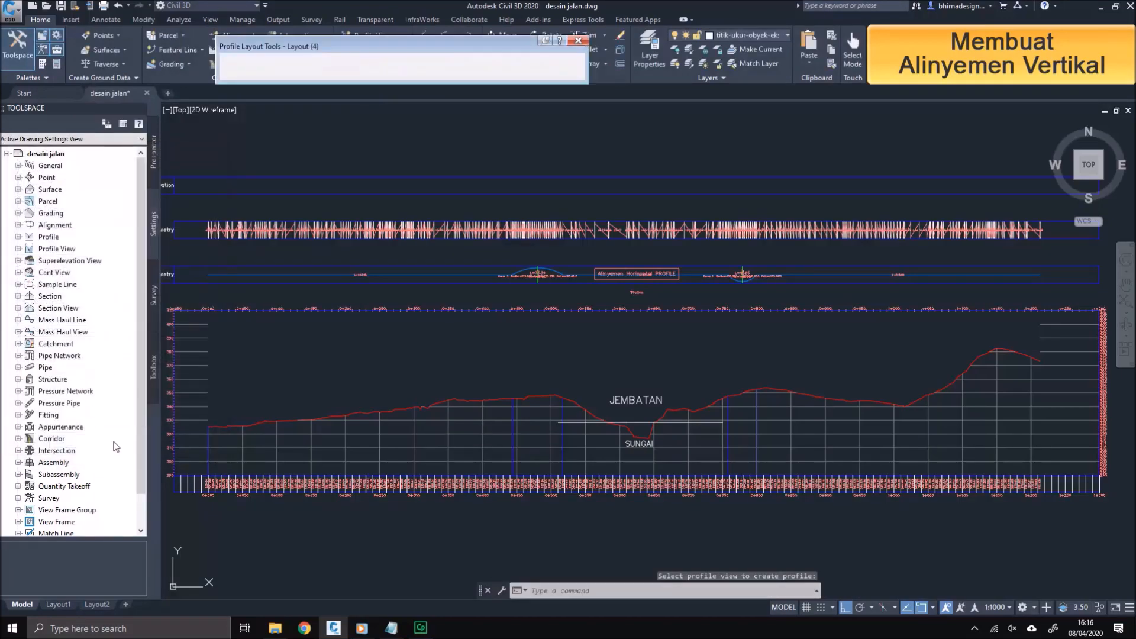
Step: Start drawing tangents with curves from the ground profile's start at station 0+000 to a PVI at about station 0+383, elevation 344.5
click(239, 62)
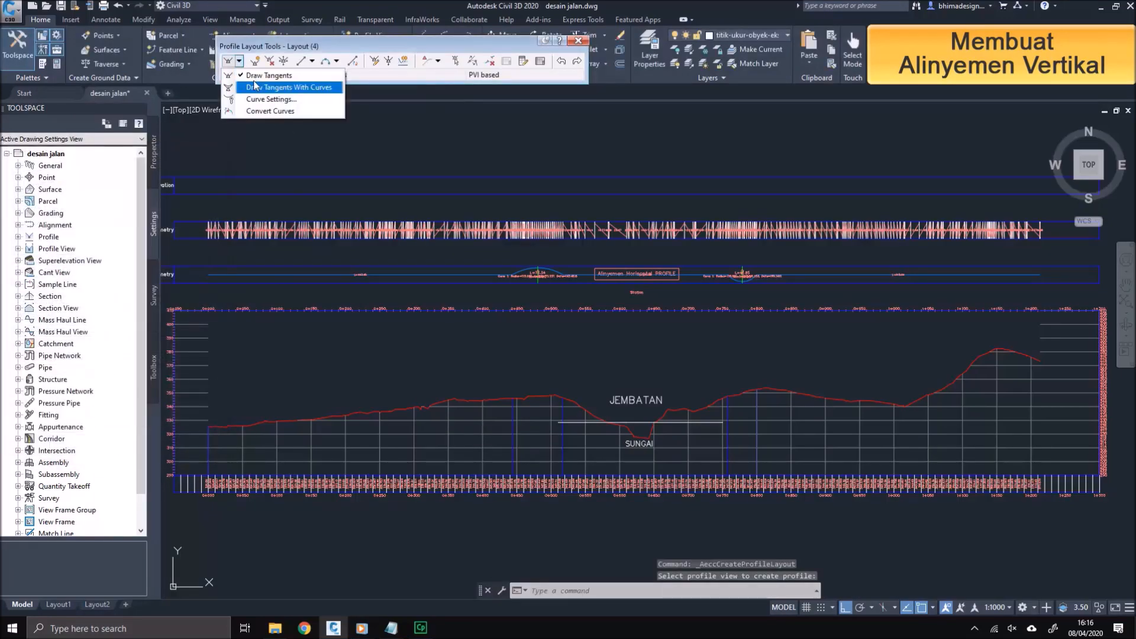
click(341, 93)
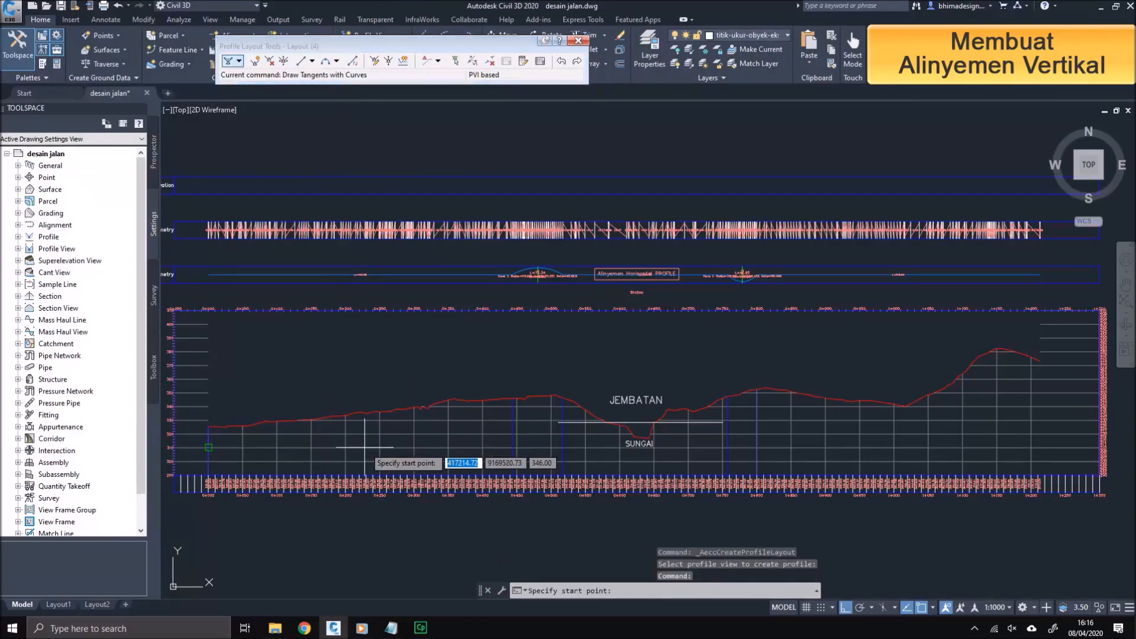
scroll(204, 435, up, 6)
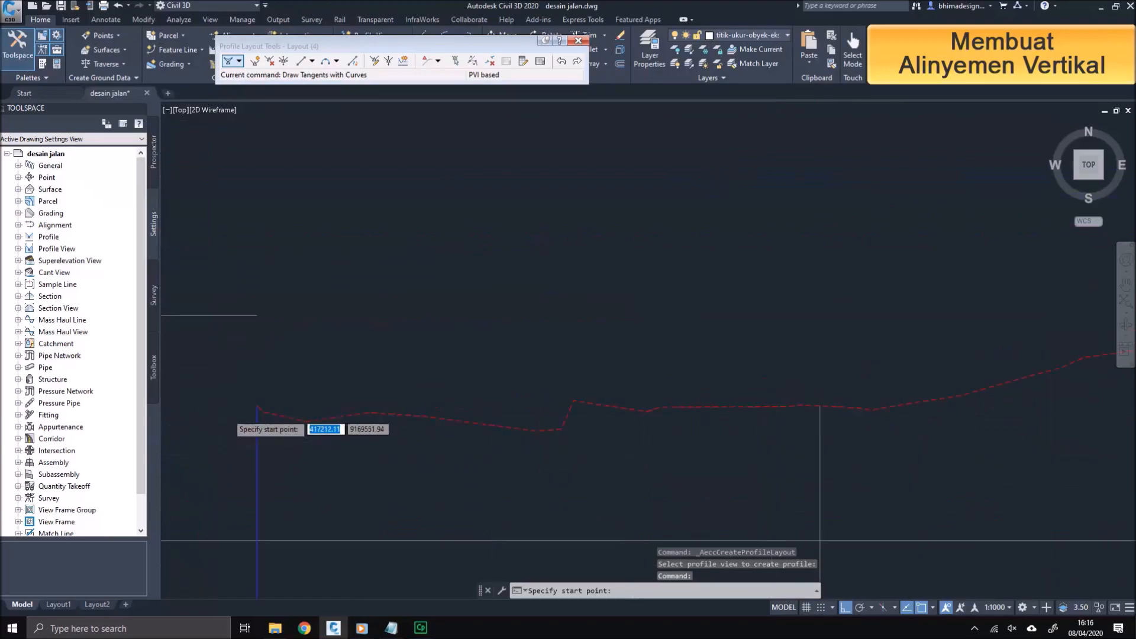
click(302, 392)
scroll(180, 392, down, 10)
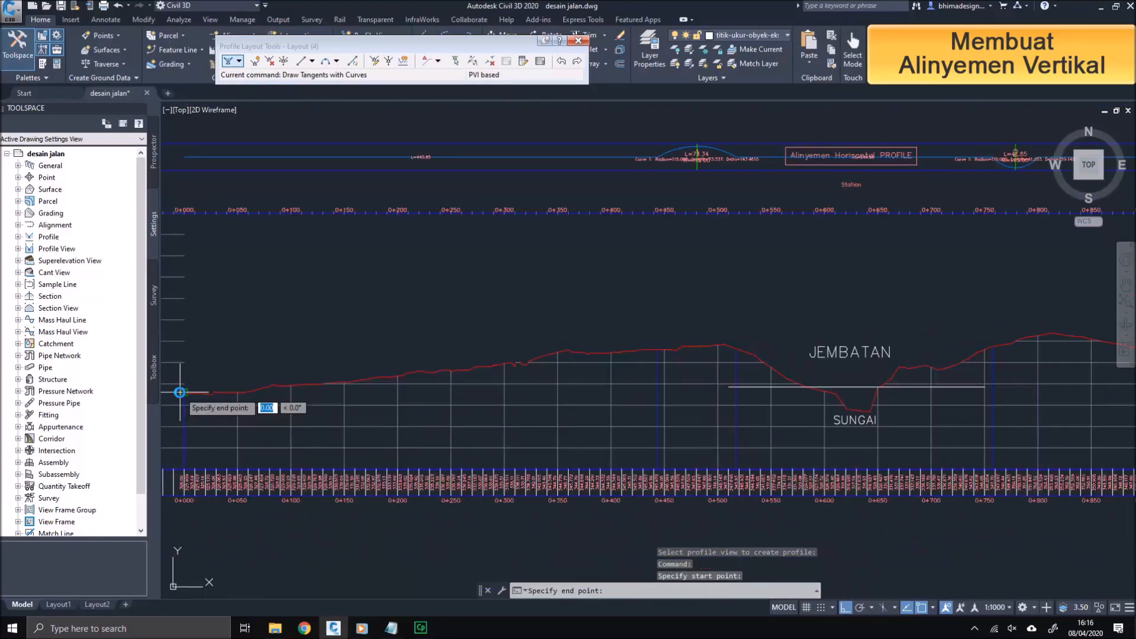
click(571, 352)
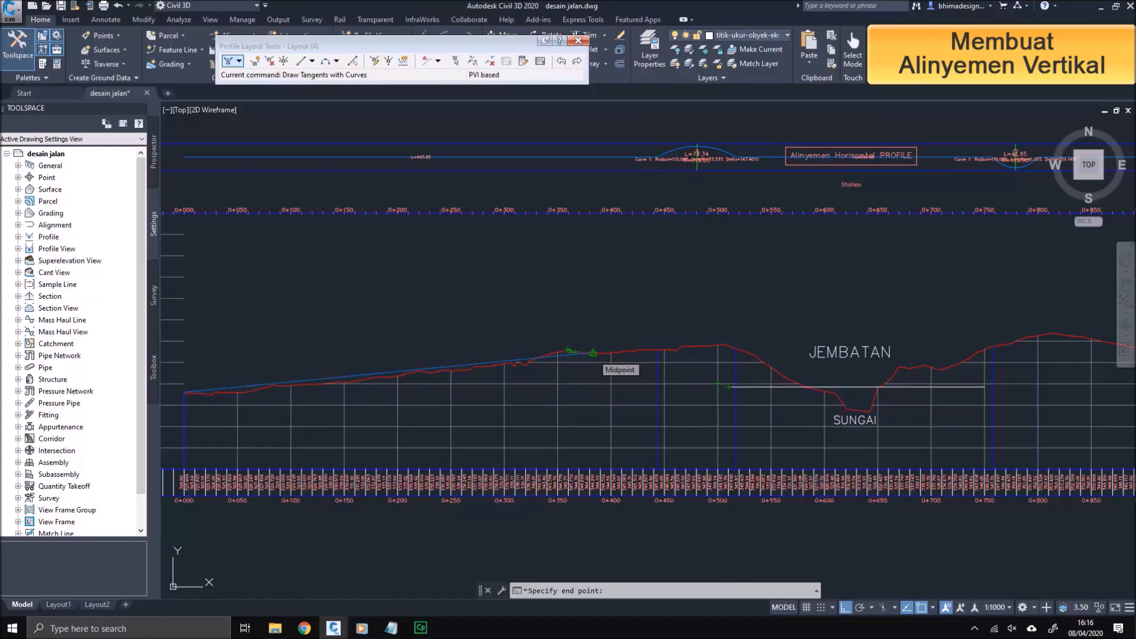
click(570, 351)
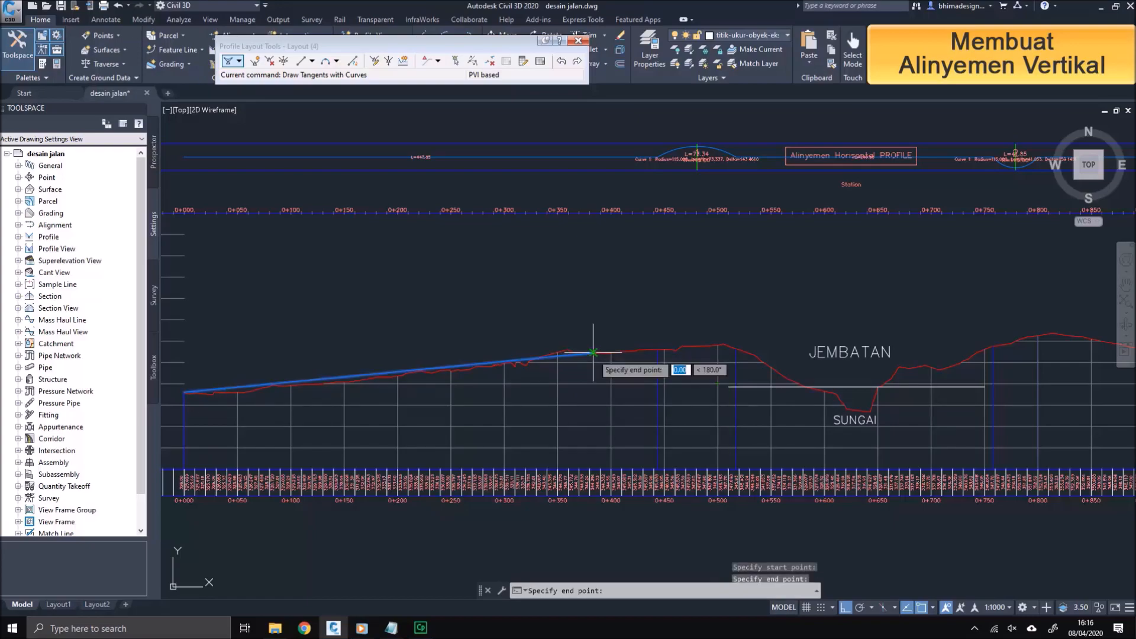
Step: Continue the tangents to the left end of the horizontal bridge line and along it to its right end
scroll(713, 385, up, 2)
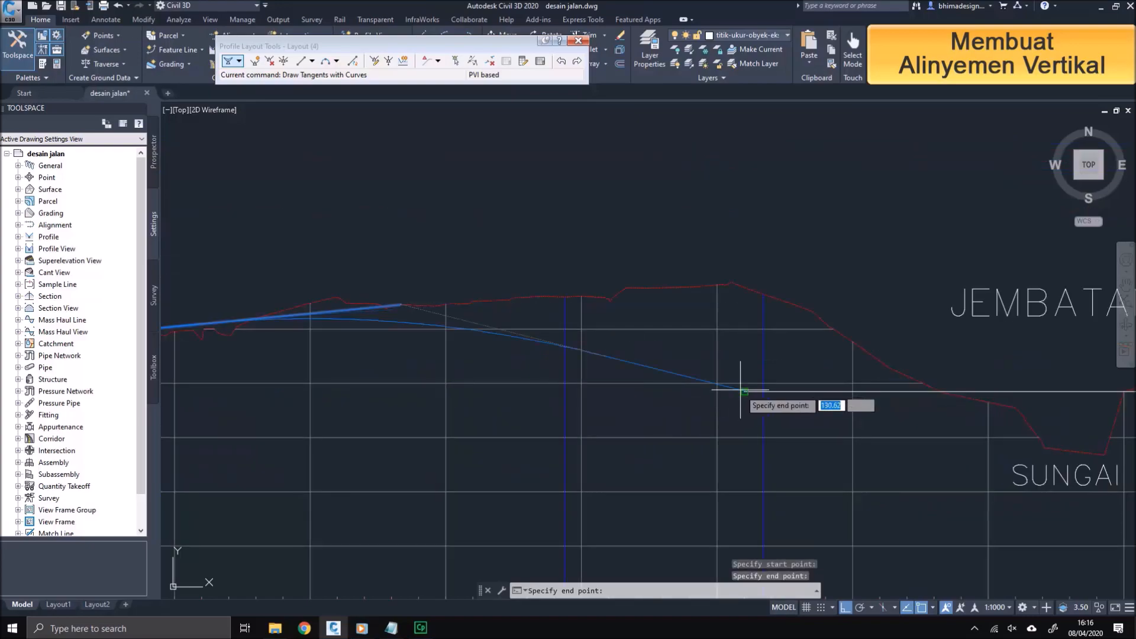
click(745, 392)
middle_drag(1067, 420, 601, 419)
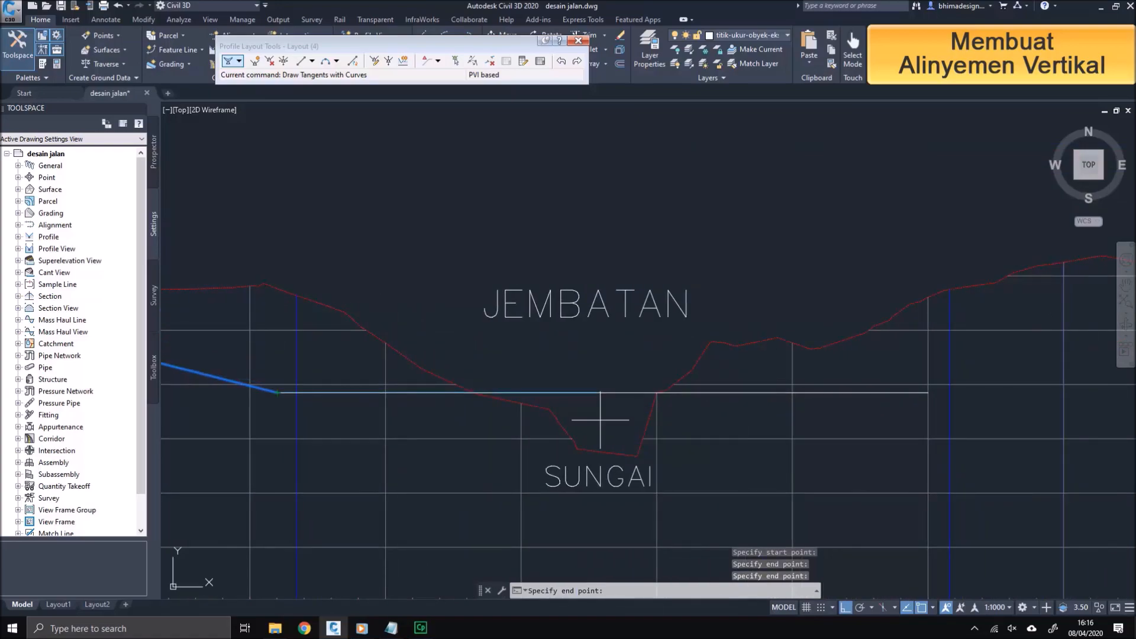
click(882, 396)
Step: Finish the design profile with a tangent from the bridge line's right end to the ground profile's end point
scroll(625, 401, down, 3)
middle_drag(918, 363, 754, 374)
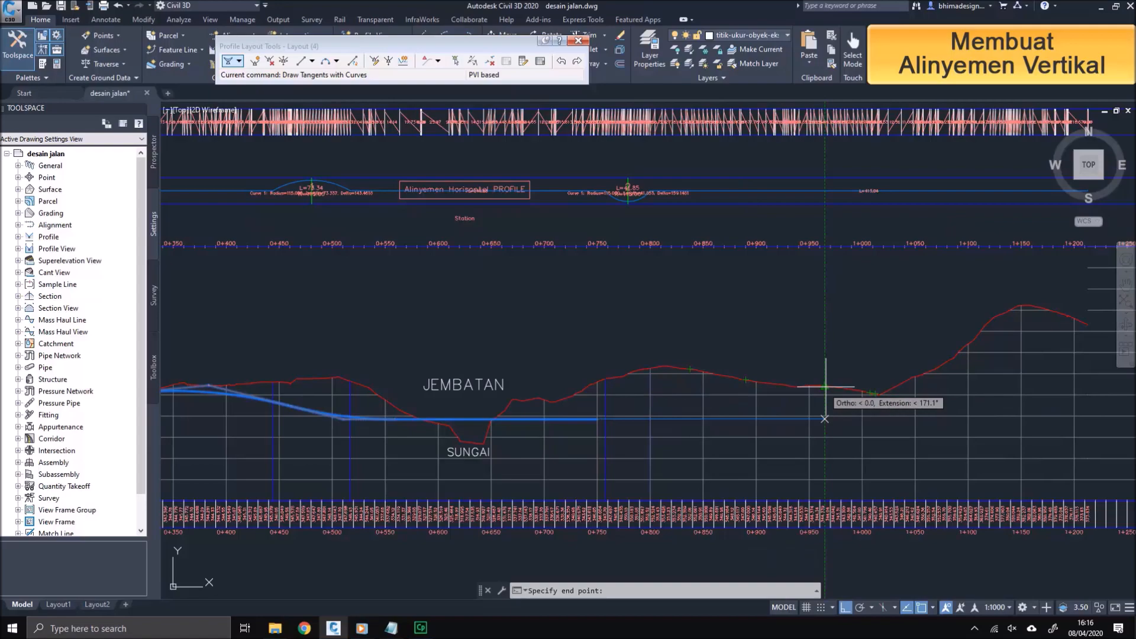
click(1088, 325)
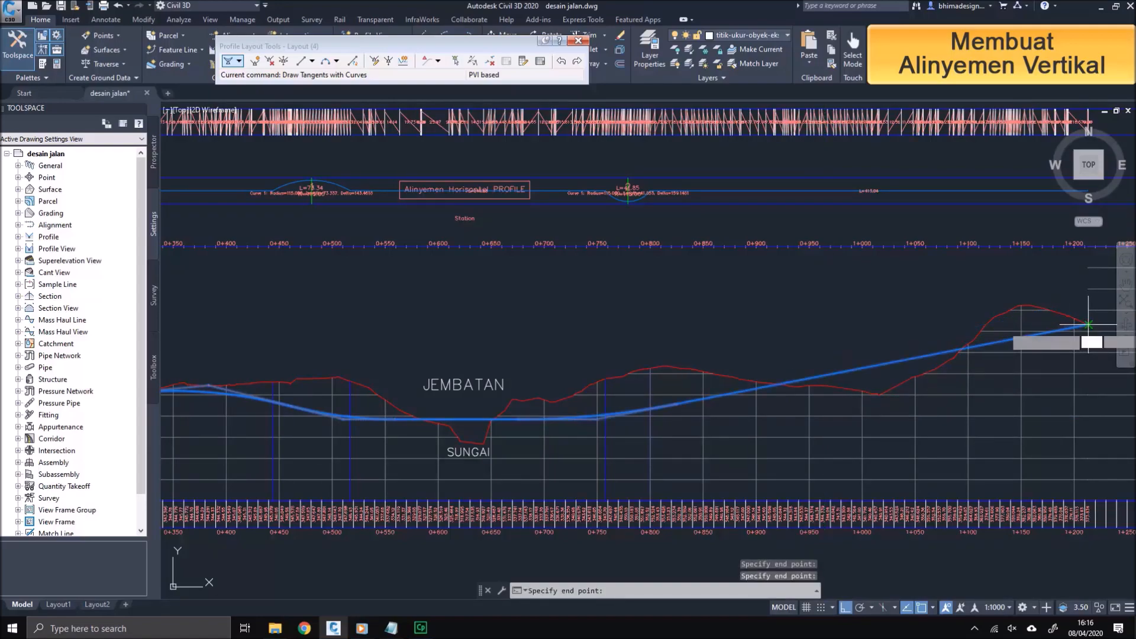
key(Return)
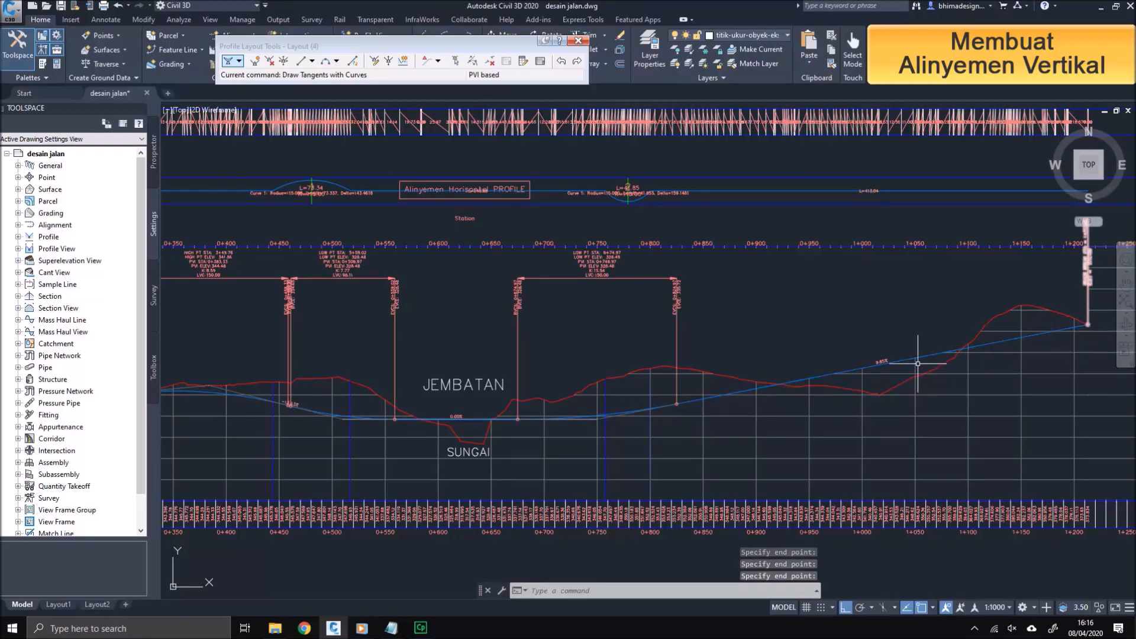
Step: Examine the grade labels of all design profile tangents, from the eastern climb across the bridge back to the first tangent
scroll(918, 364, up, 5)
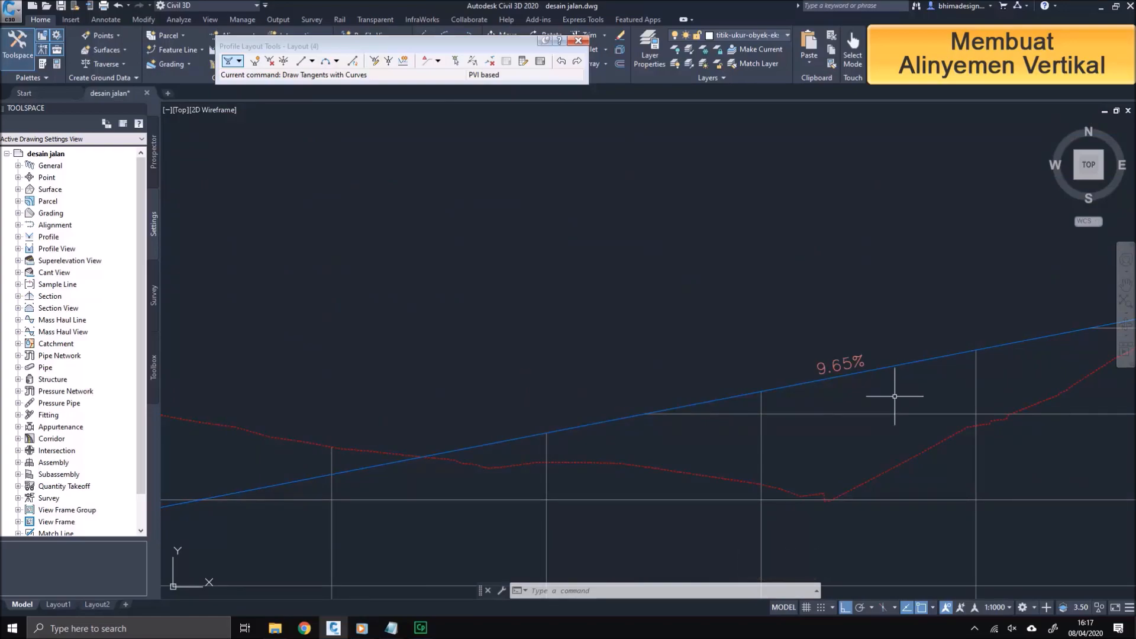
scroll(895, 396, down, 6)
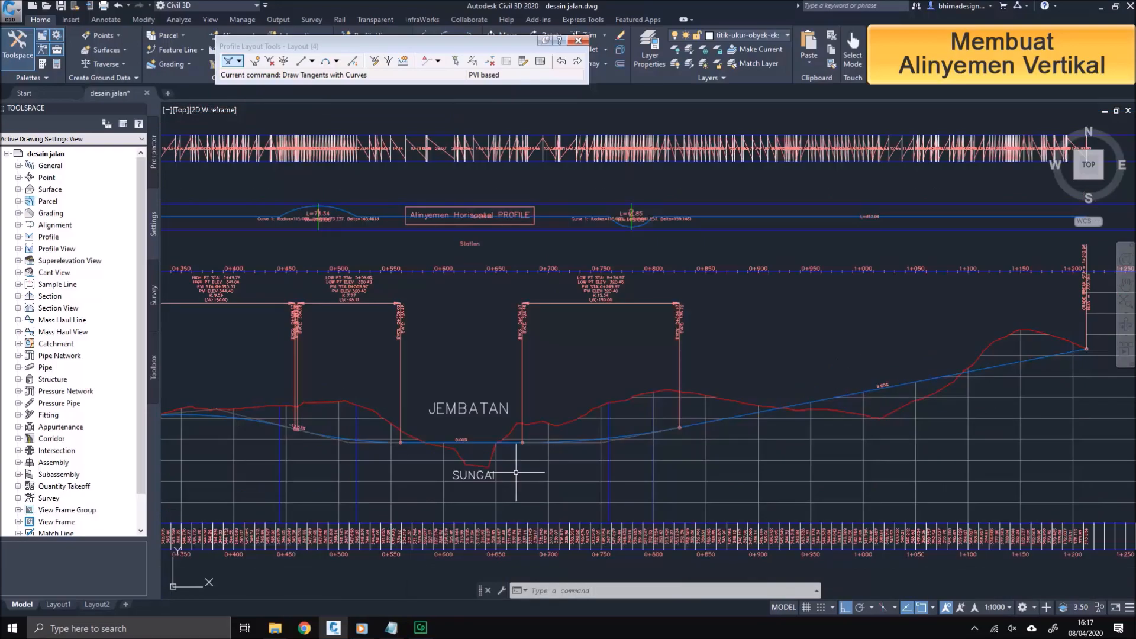
scroll(437, 445, up, 4)
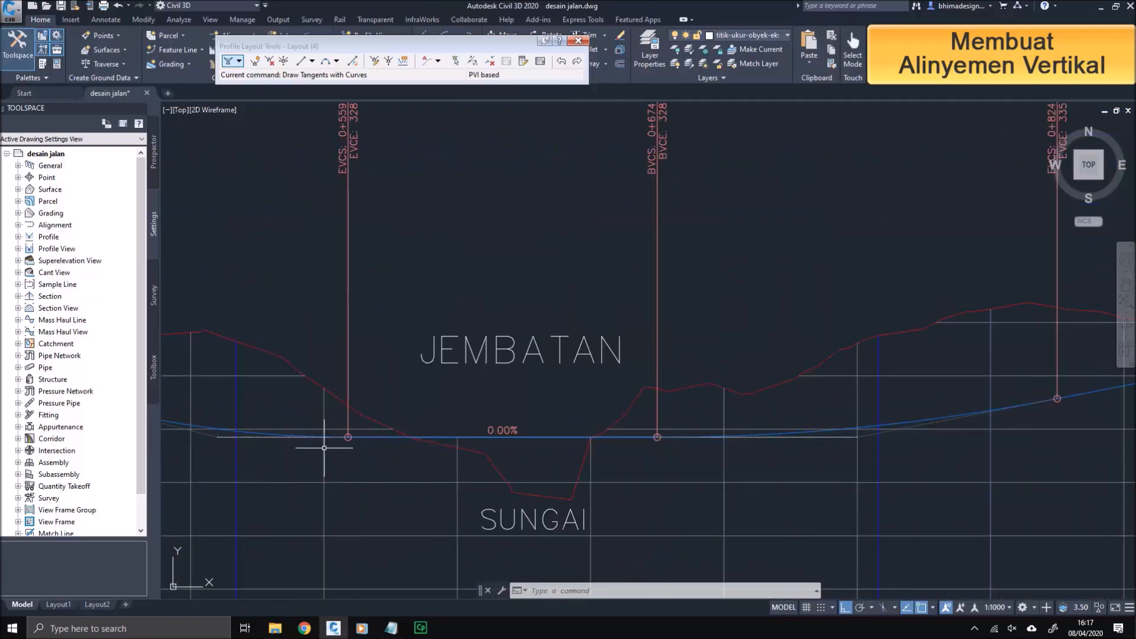
middle_drag(324, 448, 454, 467)
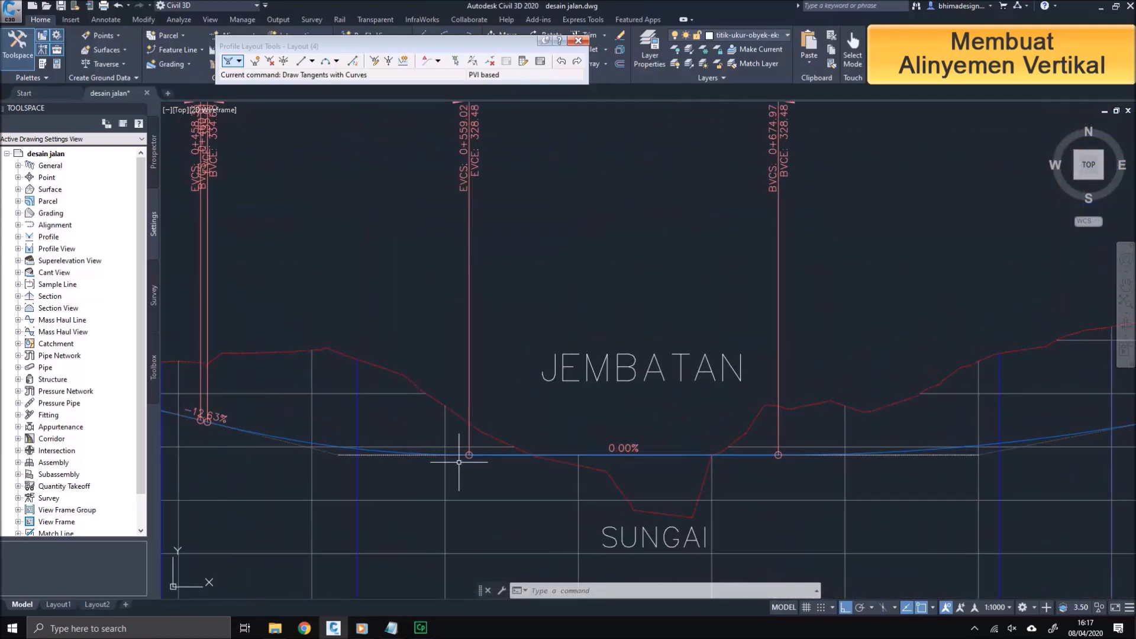
scroll(571, 460, down, 2)
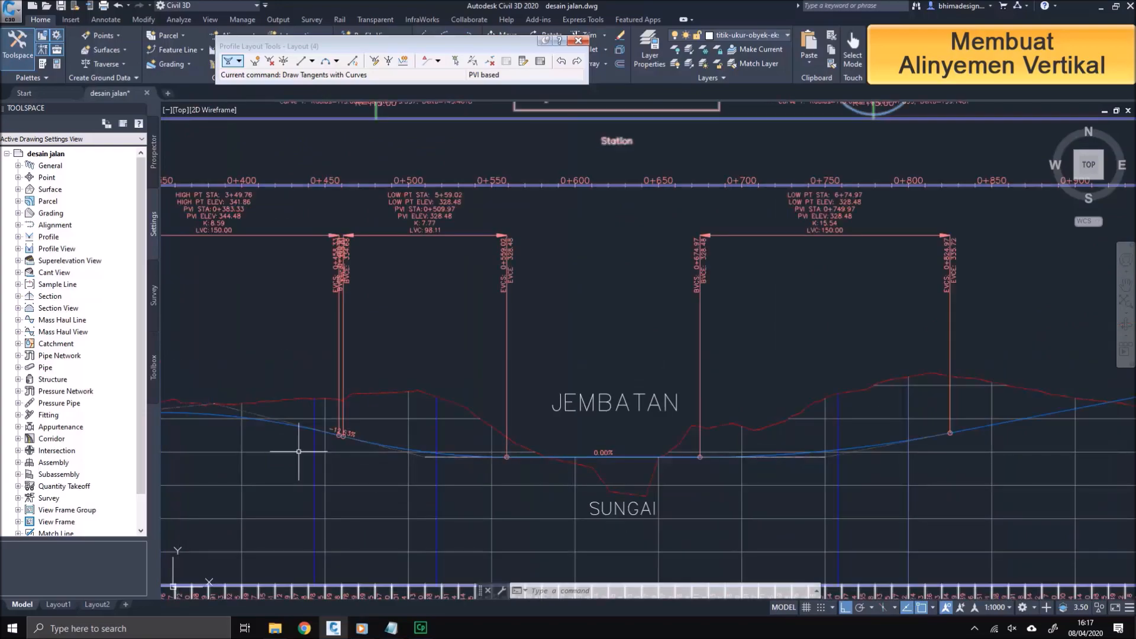
middle_drag(299, 452, 466, 453)
scroll(466, 451, up, 7)
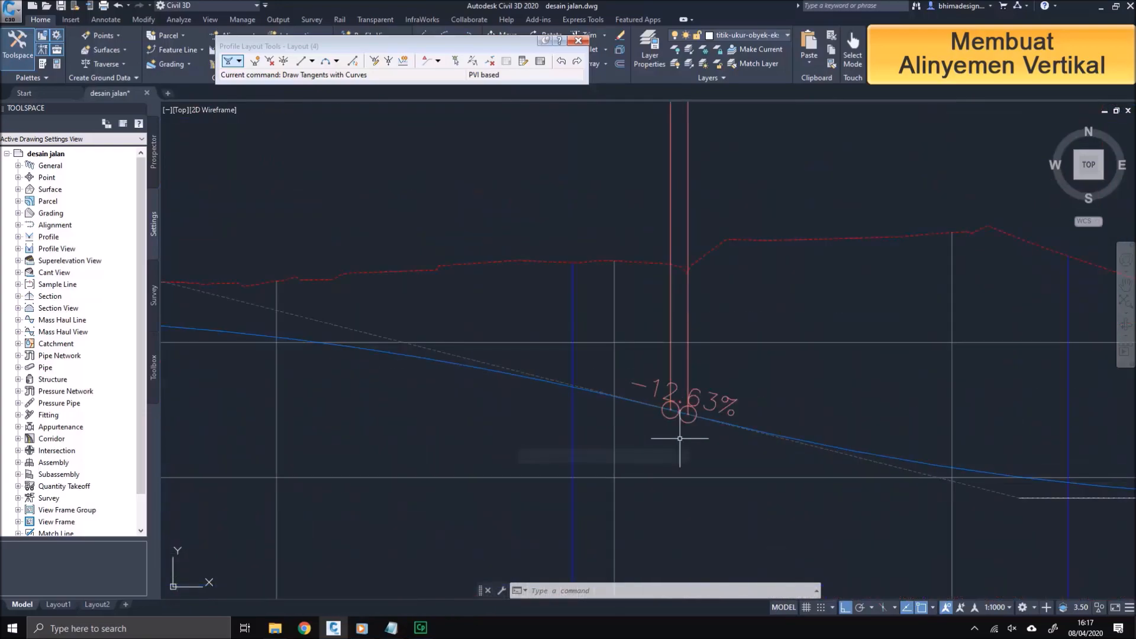
scroll(758, 377, down, 7)
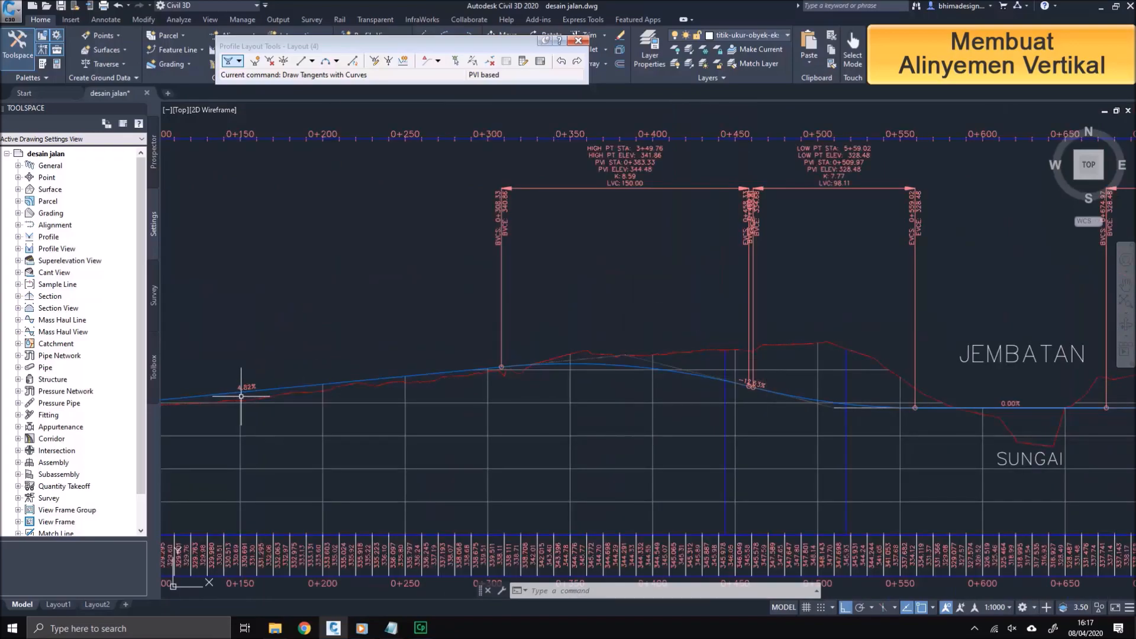
middle_drag(354, 385, 604, 390)
scroll(488, 396, up, 8)
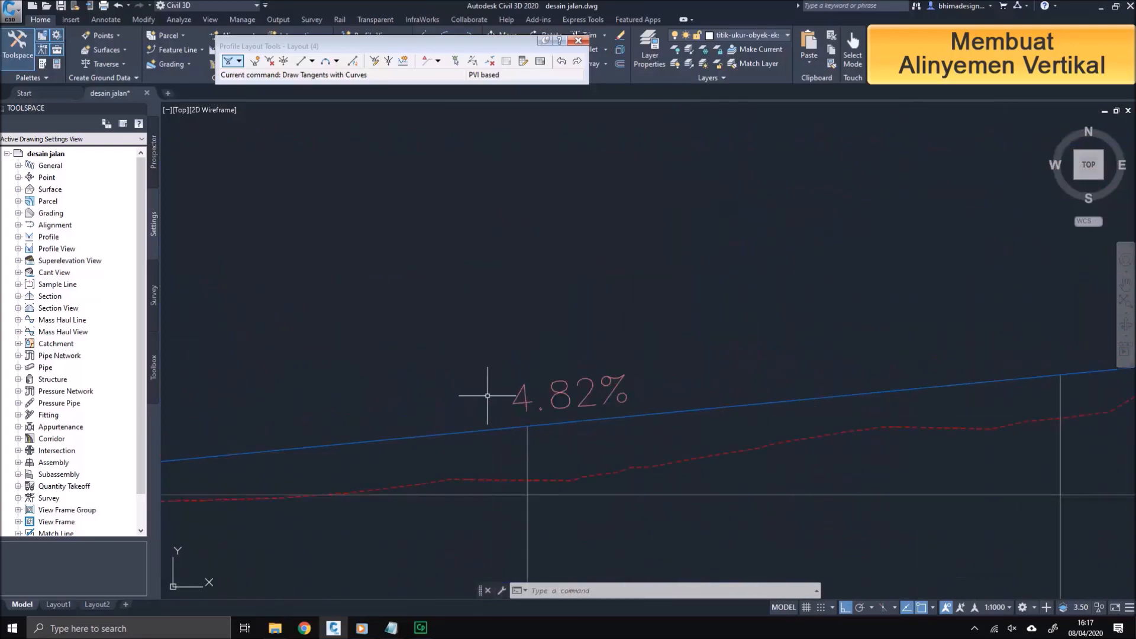
scroll(558, 402, up, 2)
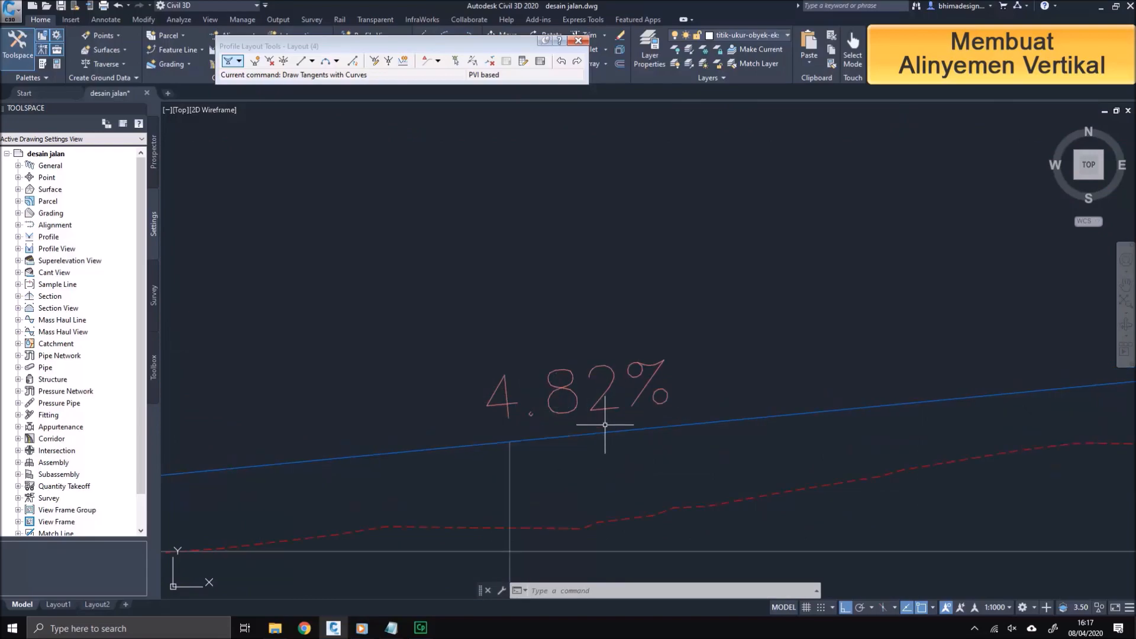
scroll(483, 414, down, 4)
scroll(458, 400, down, 4)
middle_drag(886, 409, 476, 418)
scroll(999, 416, up, 4)
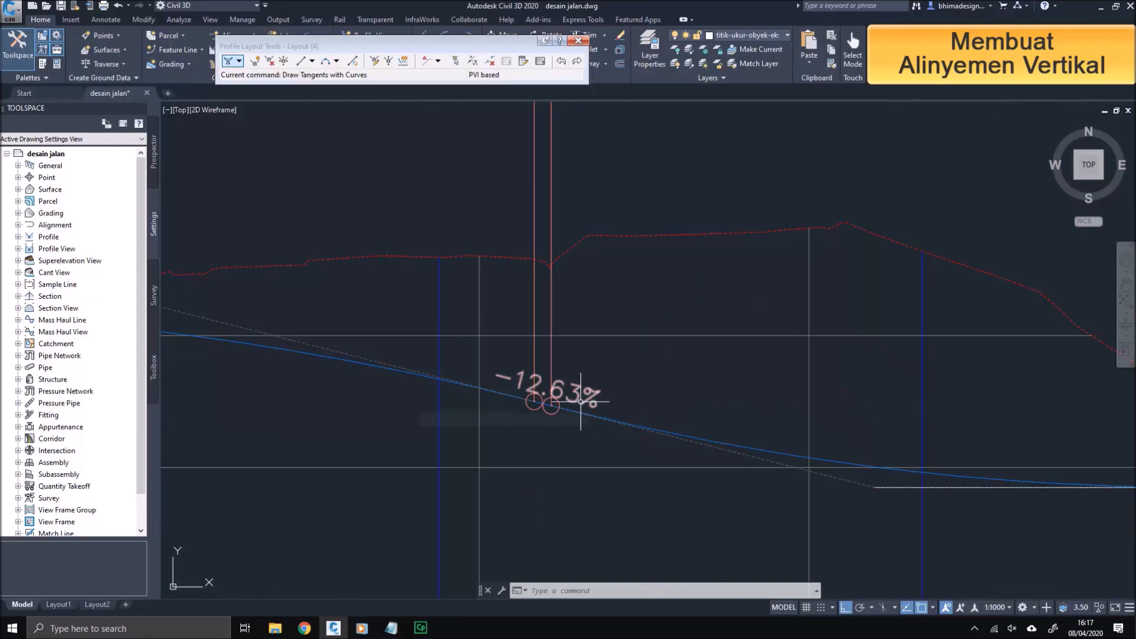
Step: Move the crest PVI before the bridge horizontally back to about station 0+336 to flatten the descending grade
scroll(740, 431, down, 4)
middle_drag(622, 413, 755, 374)
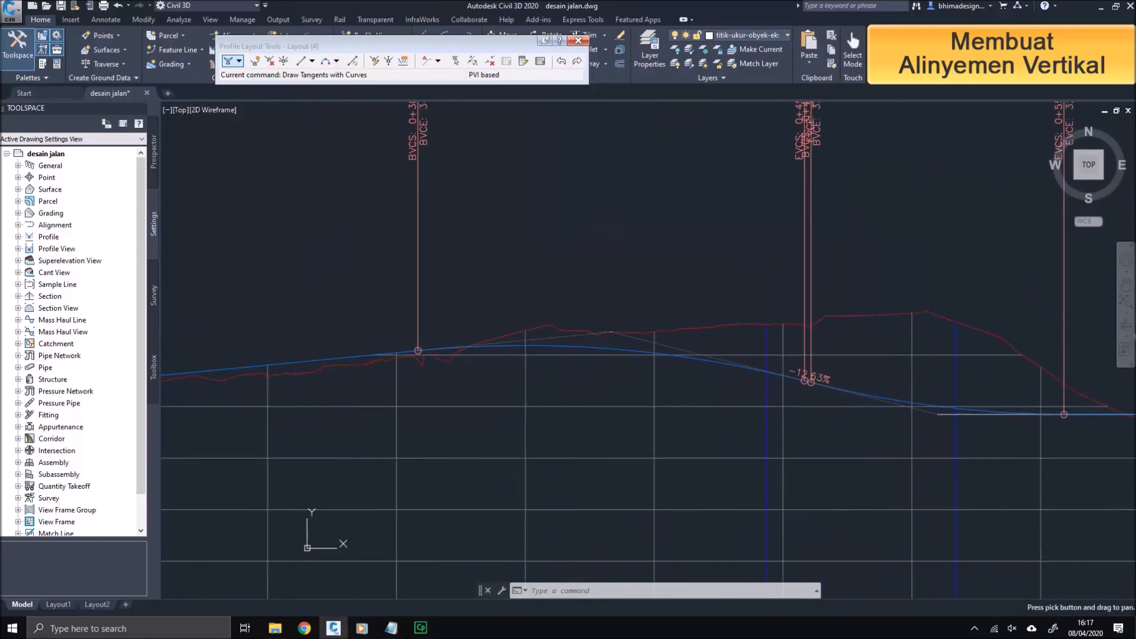
click(655, 348)
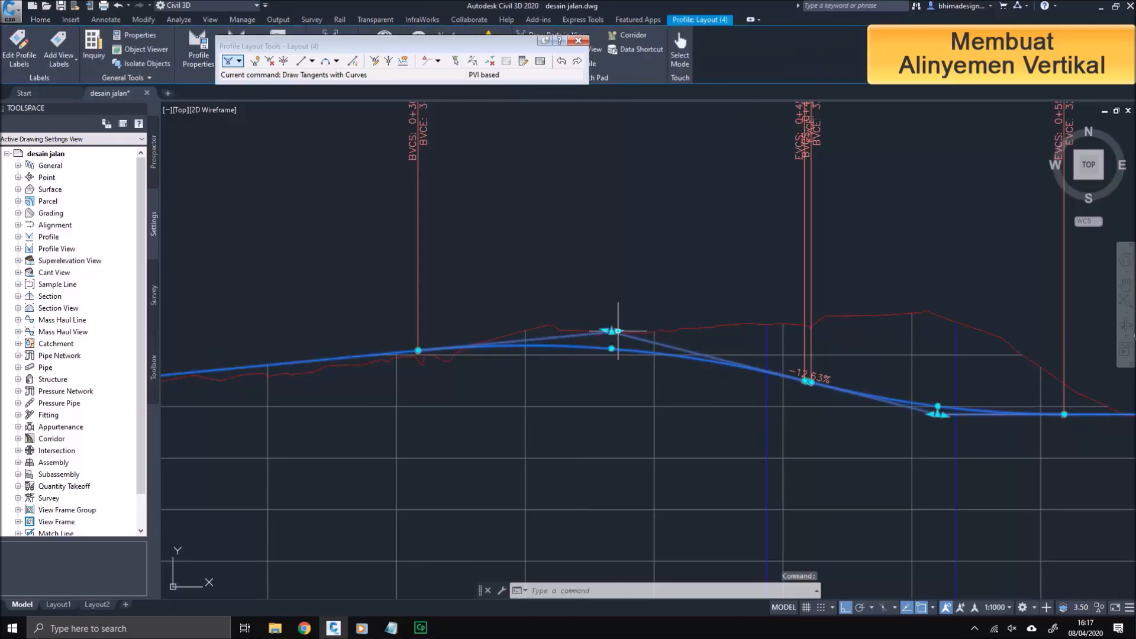
click(612, 332)
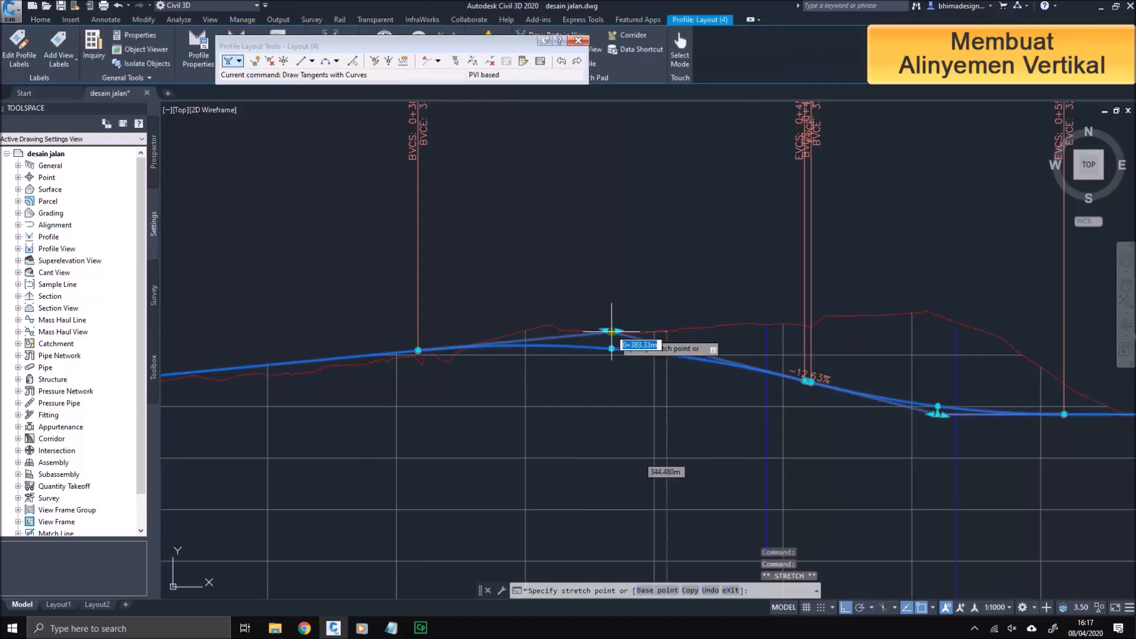
click(490, 323)
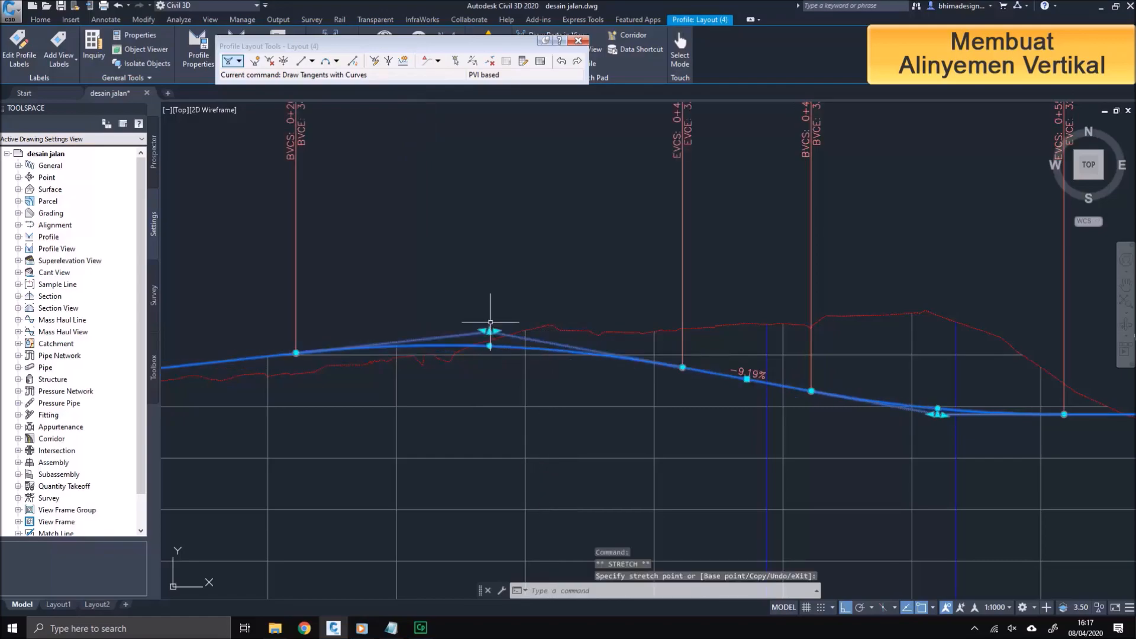
Step: Lower the crest PVI onto the ground line at about station 0+337, elevation 342.9
scroll(643, 350, down, 2)
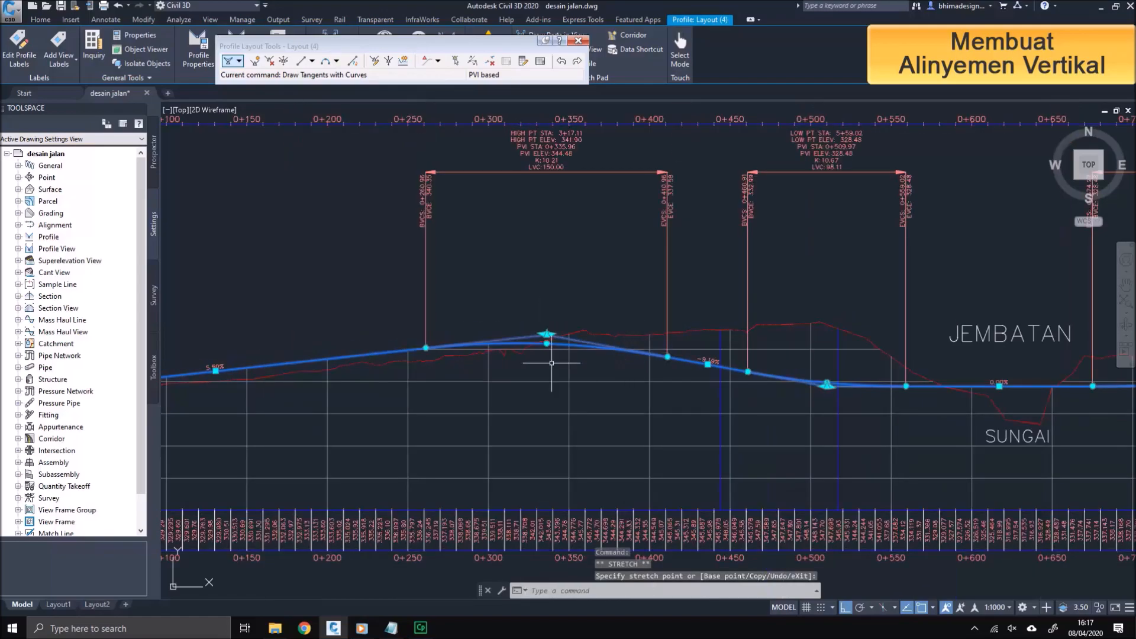
scroll(552, 362, up, 4)
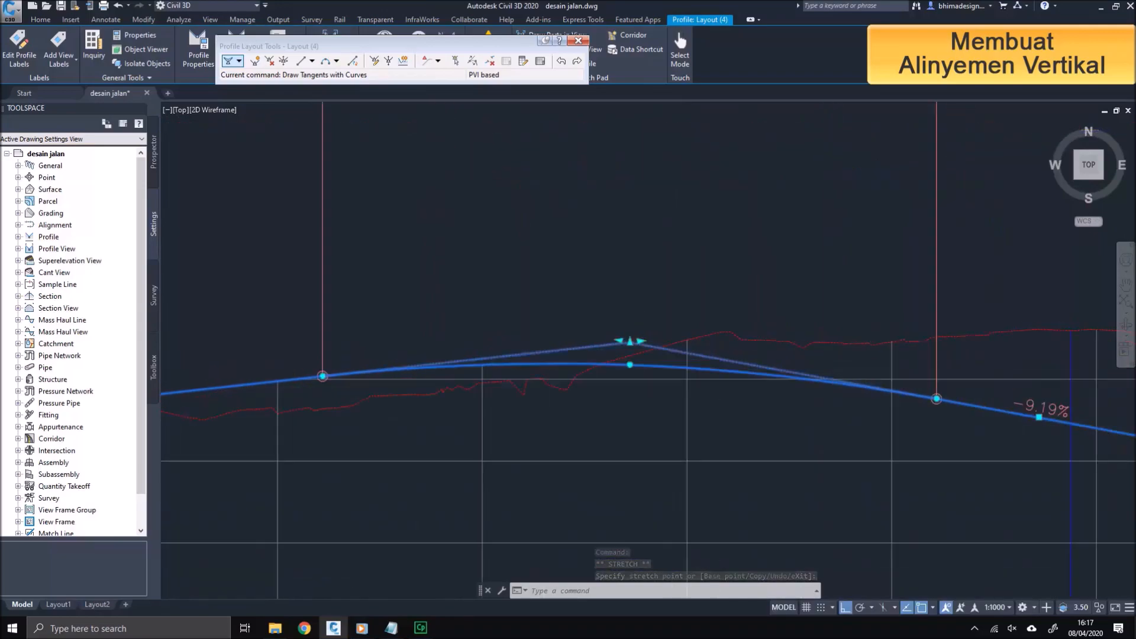
scroll(653, 339, up, 1)
click(617, 343)
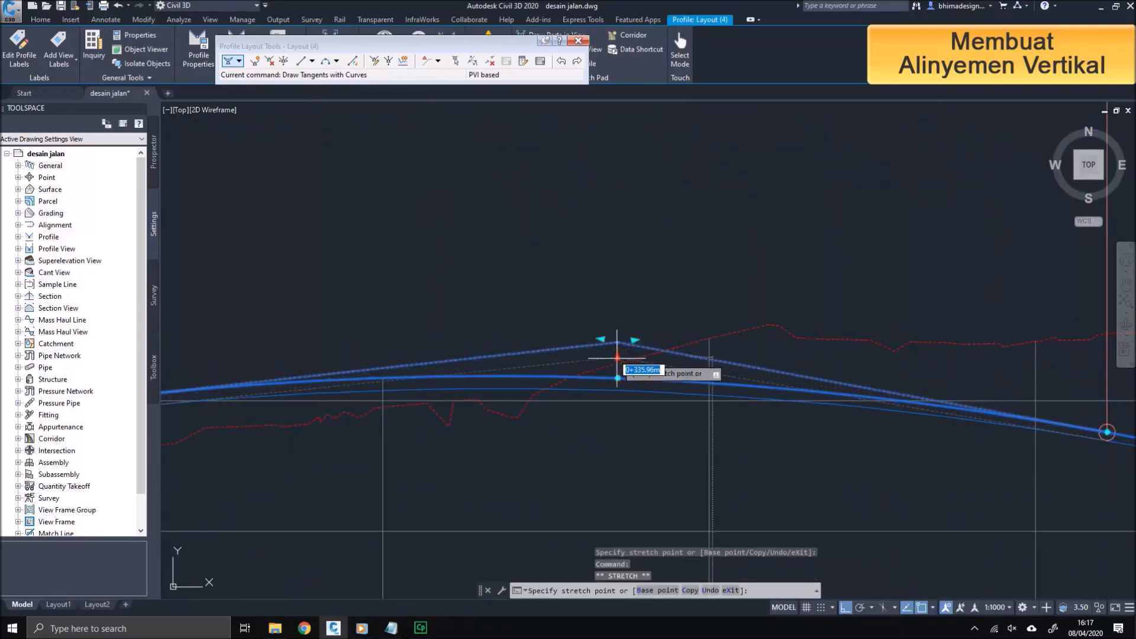
scroll(621, 358, down, 3)
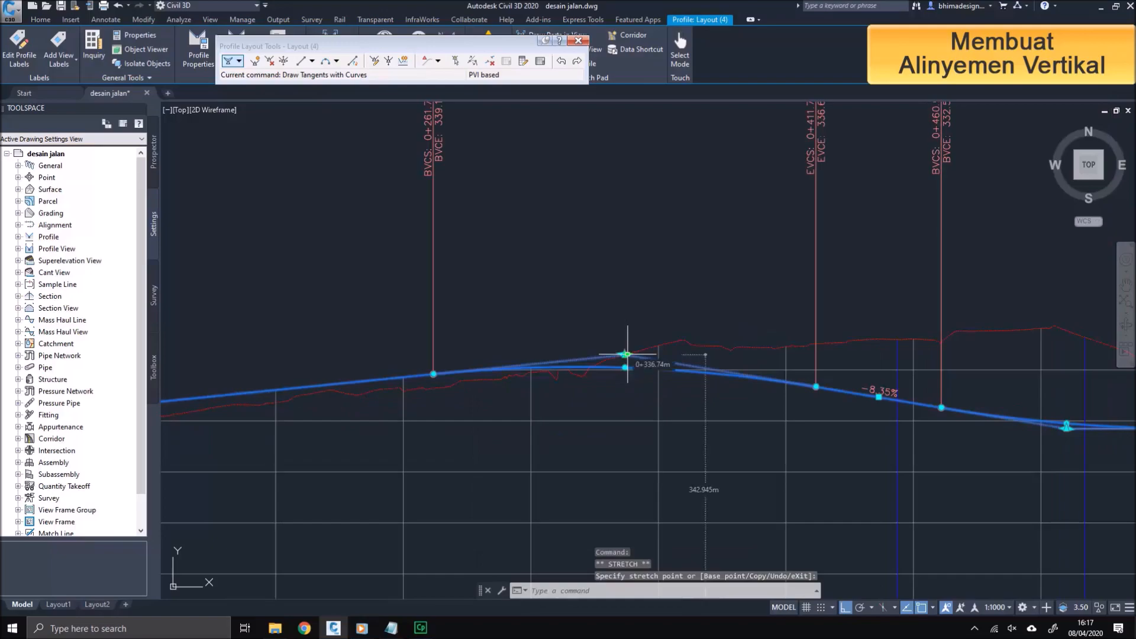
Step: Lower the crest PVI straight down to about elevation 341.8, keeping it at station 0+336.74
scroll(632, 370, down, 2)
middle_drag(568, 382, 673, 381)
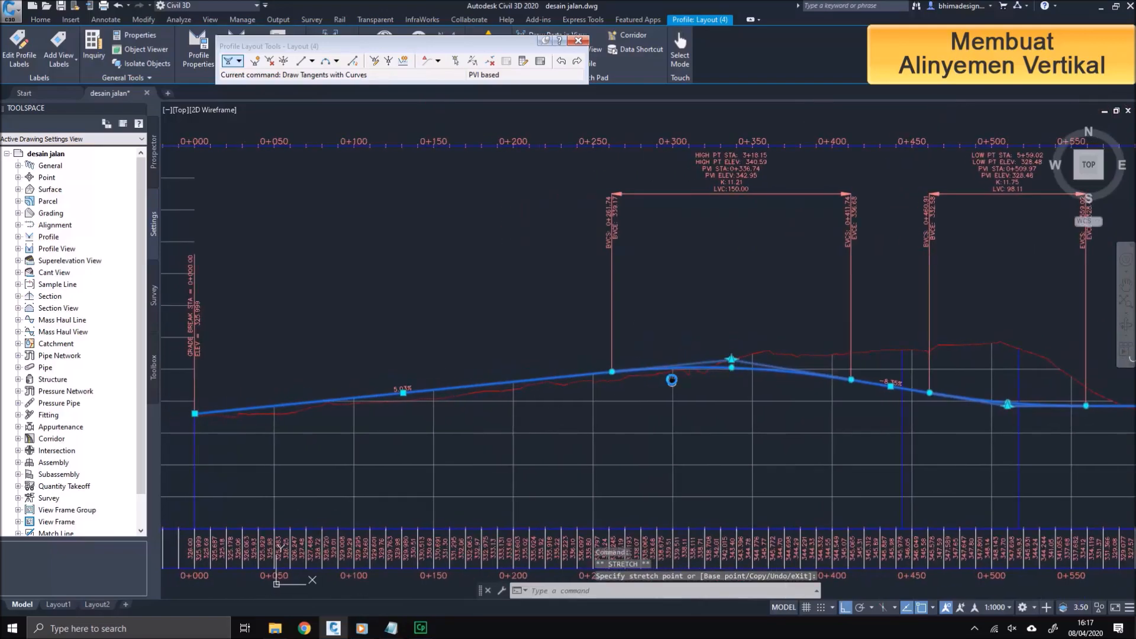
scroll(681, 370, up, 4)
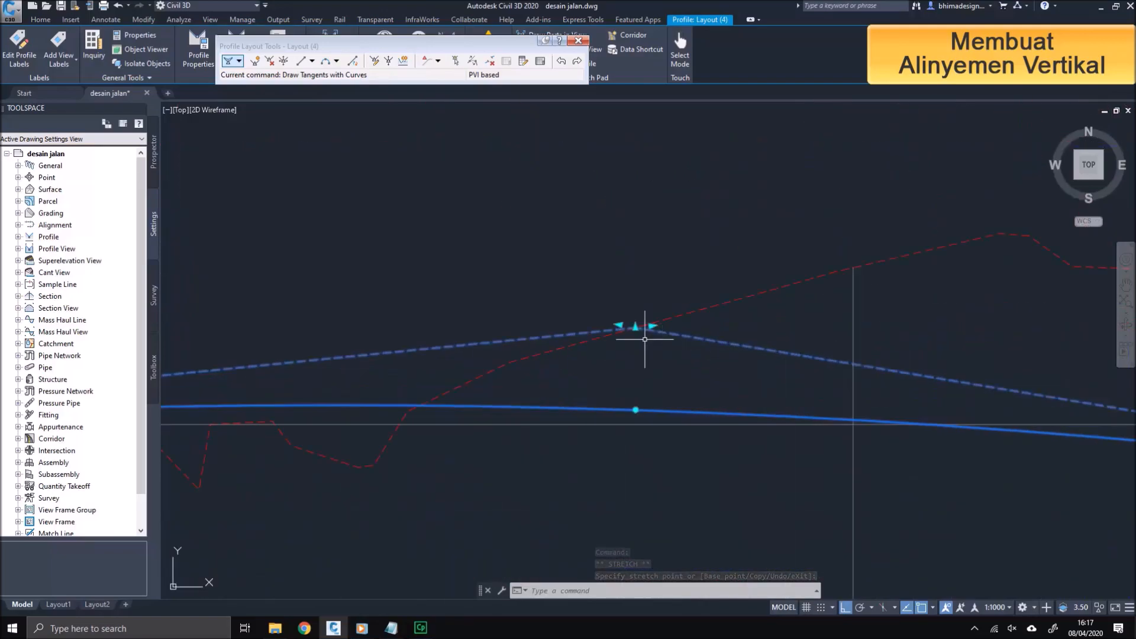
click(635, 327)
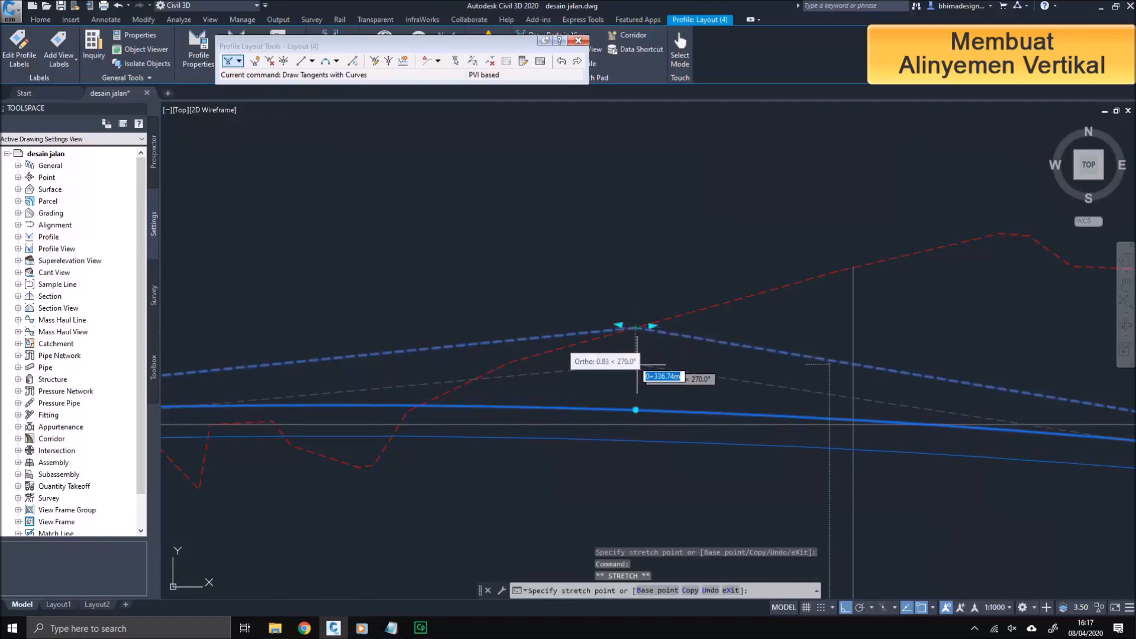
scroll(647, 329, down, 3)
click(649, 341)
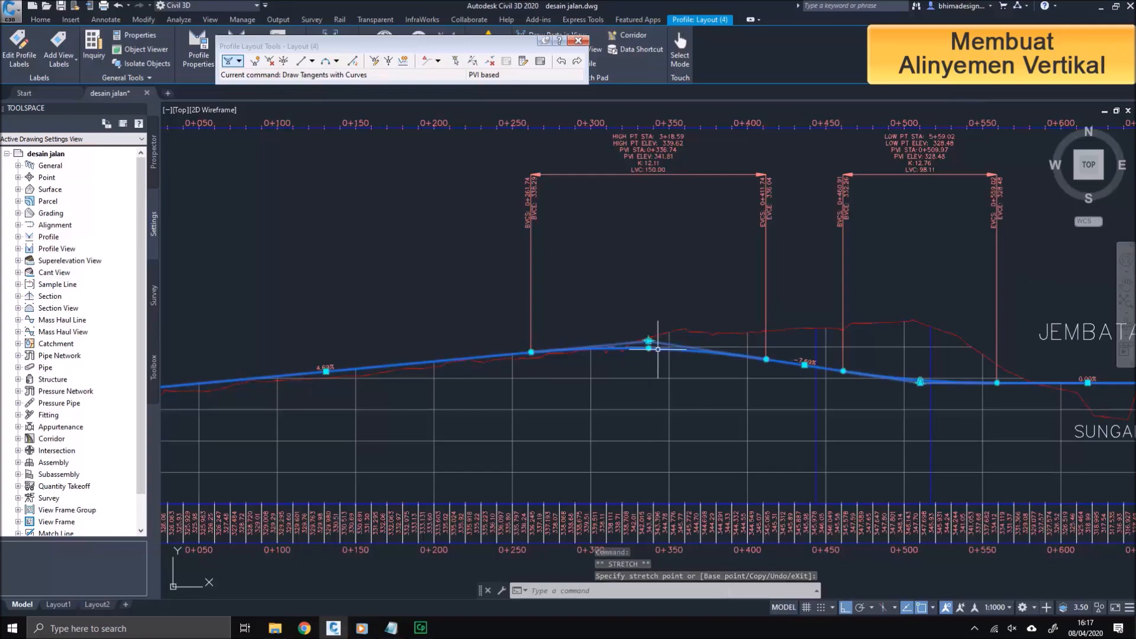
Step: Lower the crest PVI at station 0+336.74 further, to about elevation 339.5
scroll(639, 331, up, 2)
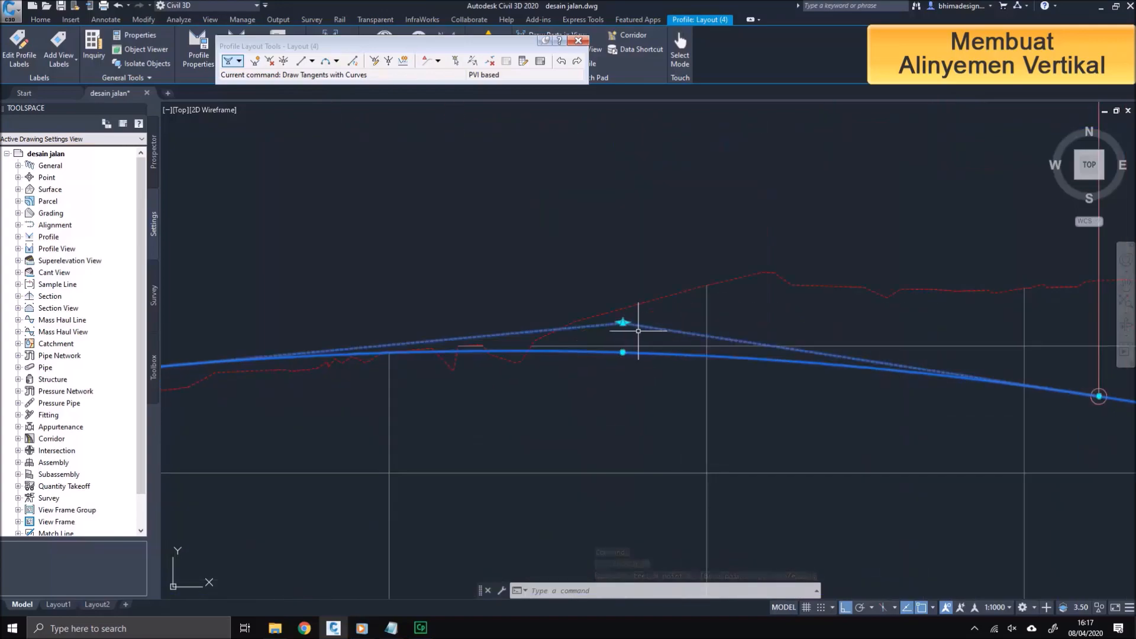
click(622, 351)
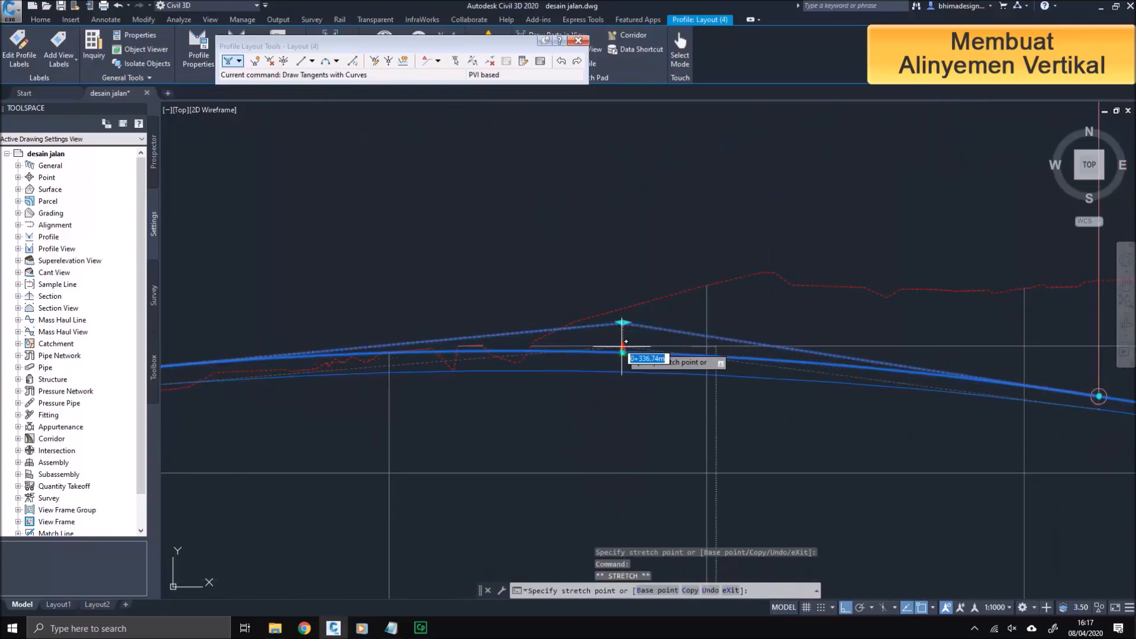
click(622, 351)
scroll(623, 379, down, 4)
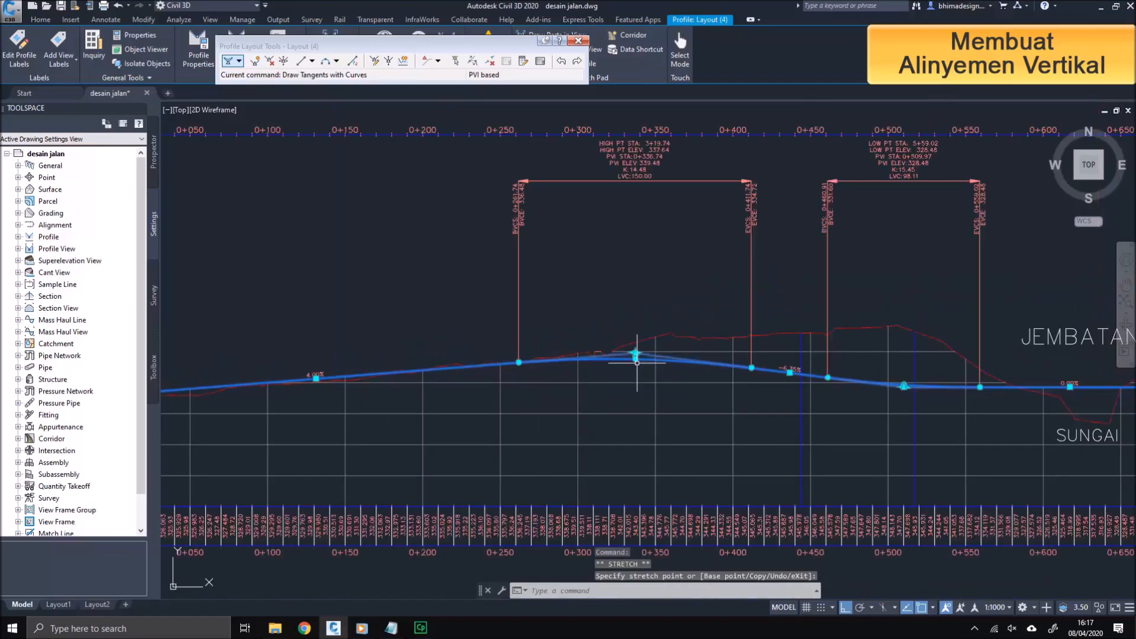
key(Escape)
Step: Examine the adjusted design profile and its grade labels from the eastern climb back across the bridge to the crest
middle_drag(781, 399, 564, 409)
middle_drag(713, 398, 566, 393)
middle_drag(862, 396, 697, 393)
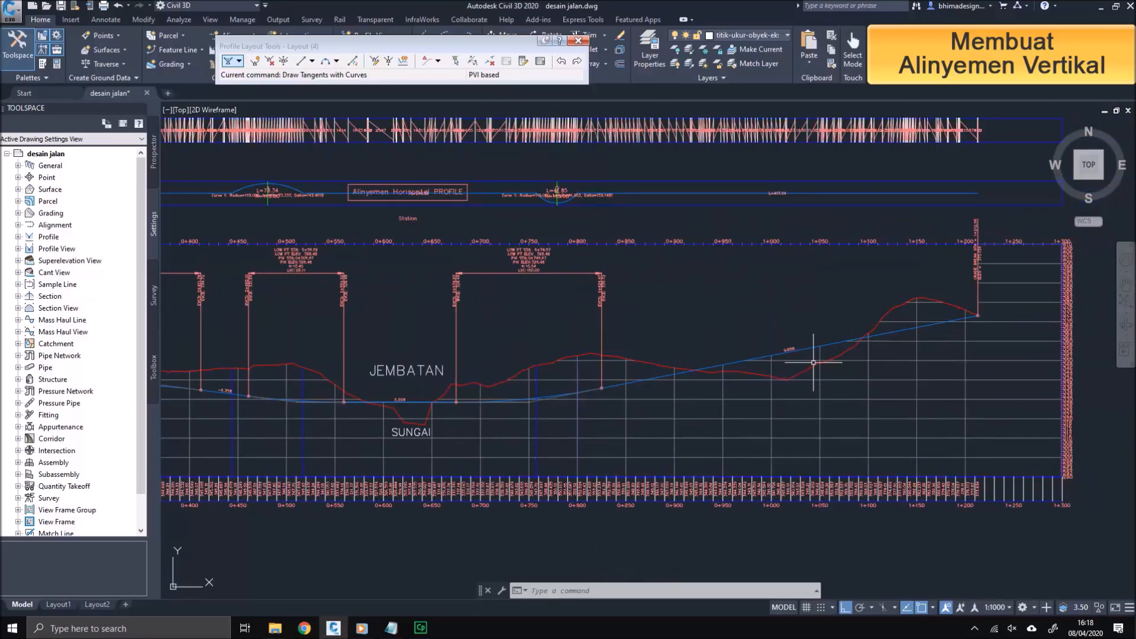
scroll(814, 362, up, 2)
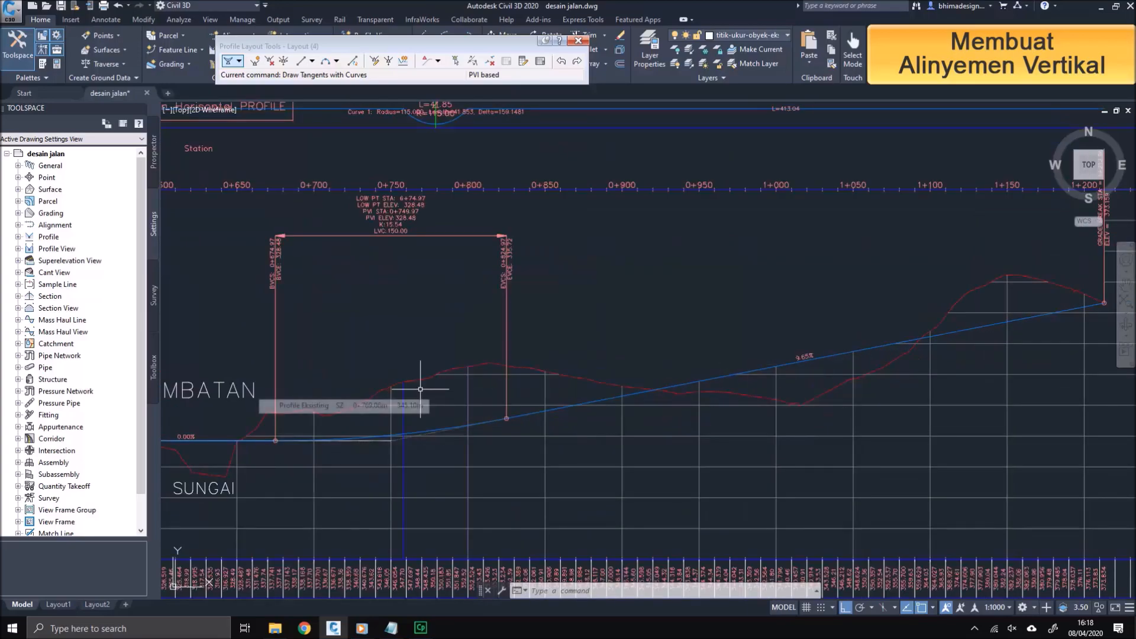
middle_drag(389, 389, 756, 393)
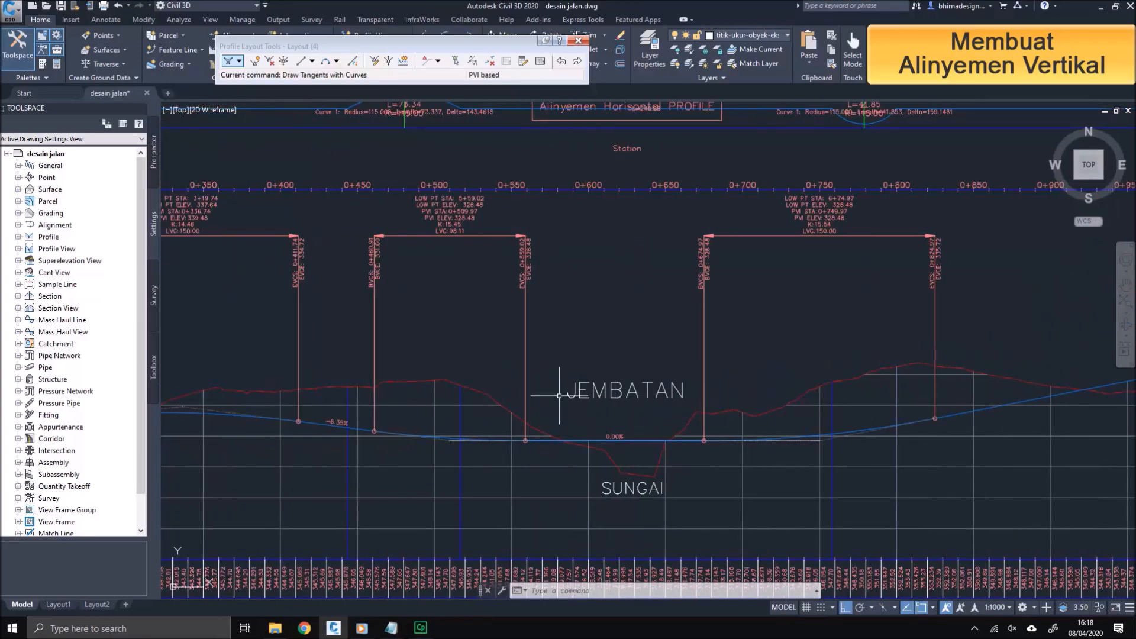
middle_drag(563, 393, 876, 368)
mouse_move(514, 387)
middle_down()
mouse_move(704, 383)
mouse_move(492, 392)
middle_up()
scroll(704, 384, down, 2)
scroll(573, 384, down, 2)
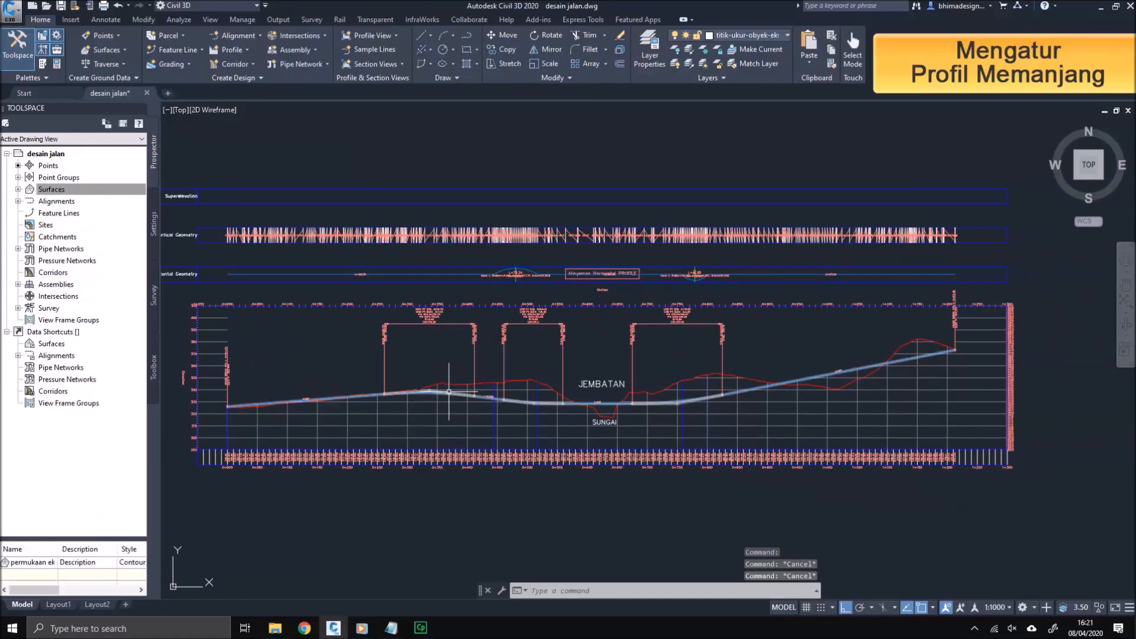
Step: Rename the design profile as "permukaan rencana" in its profile properties
click(449, 392)
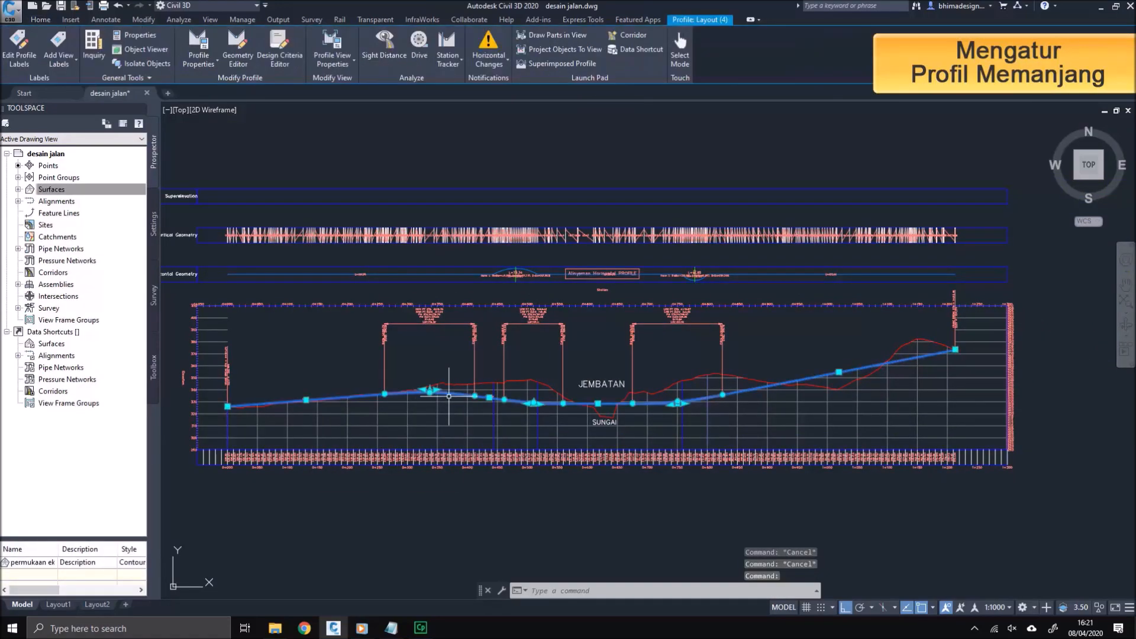
click(200, 63)
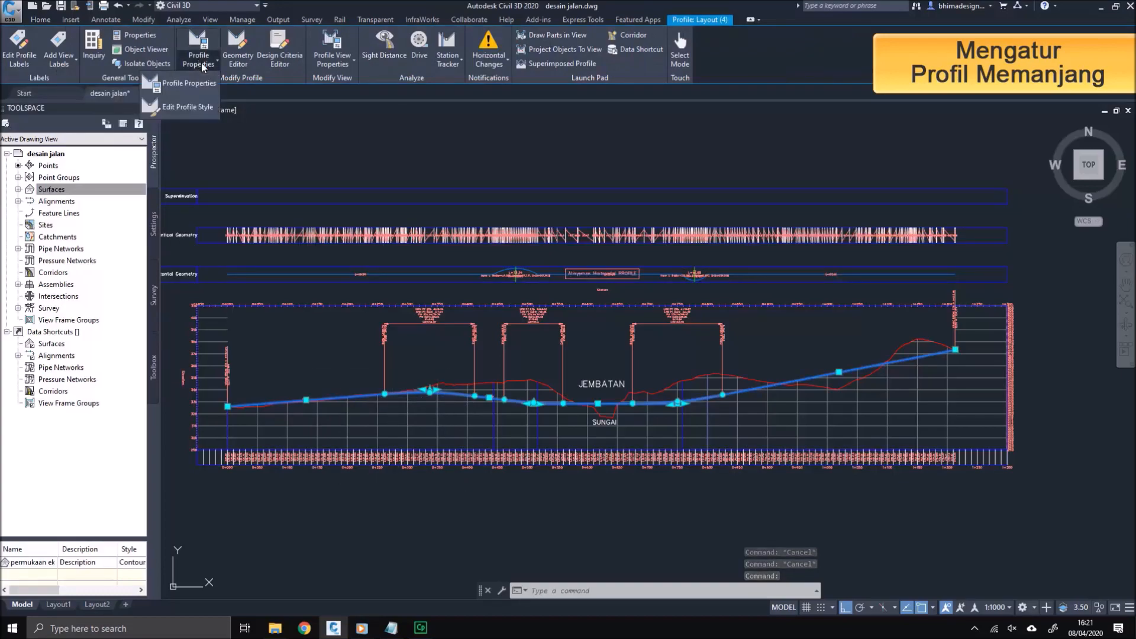
click(188, 84)
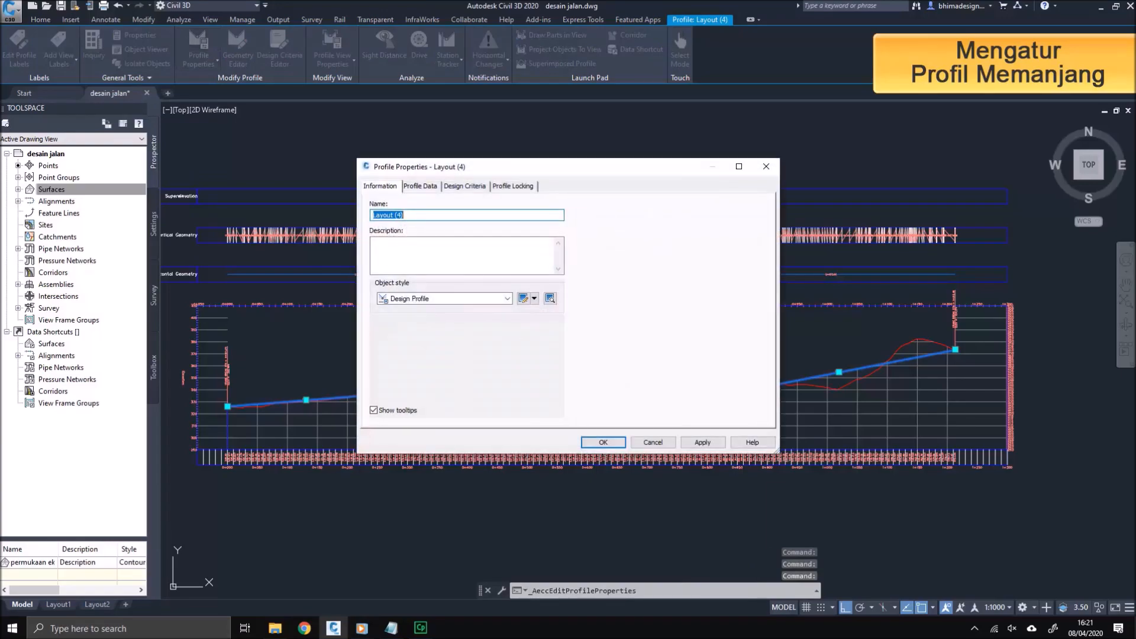
text(permukaan rencana)
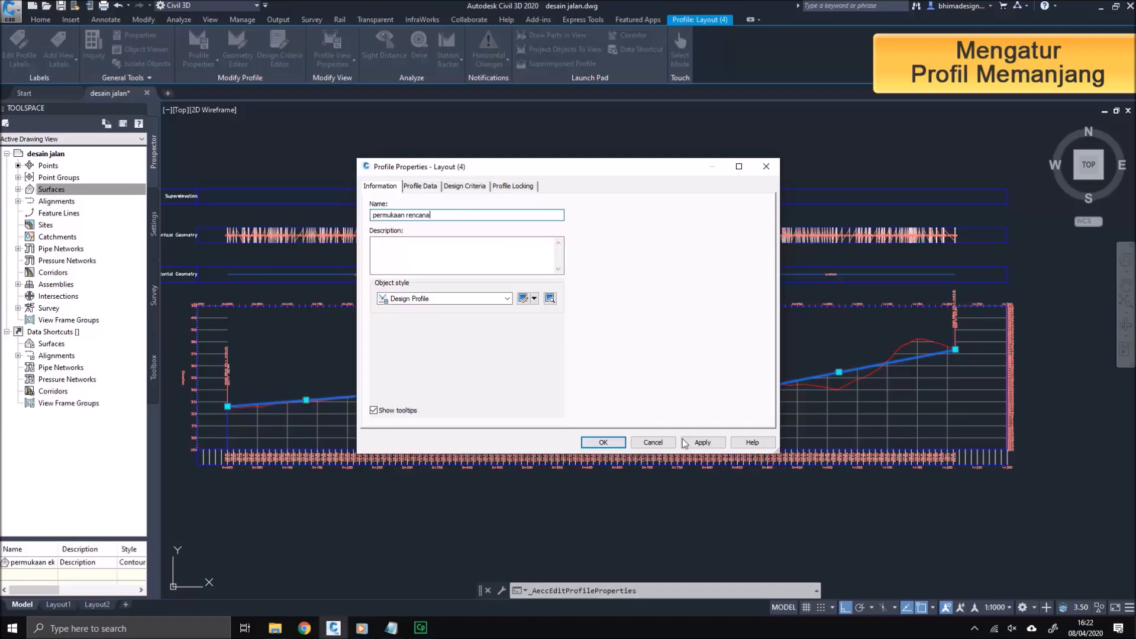
click(702, 443)
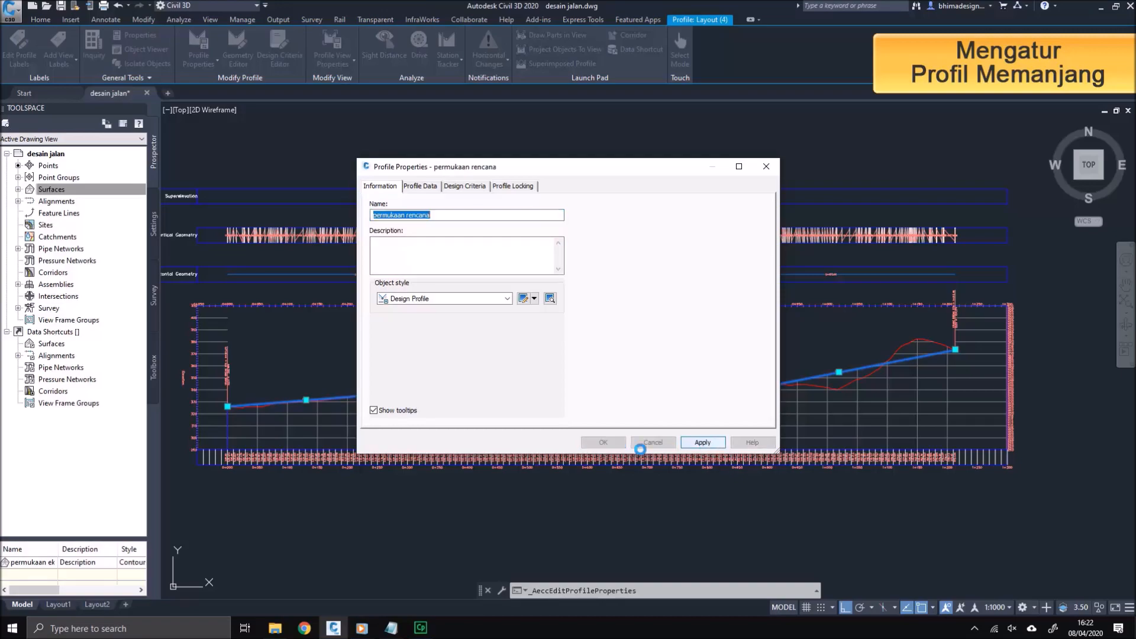
click(606, 445)
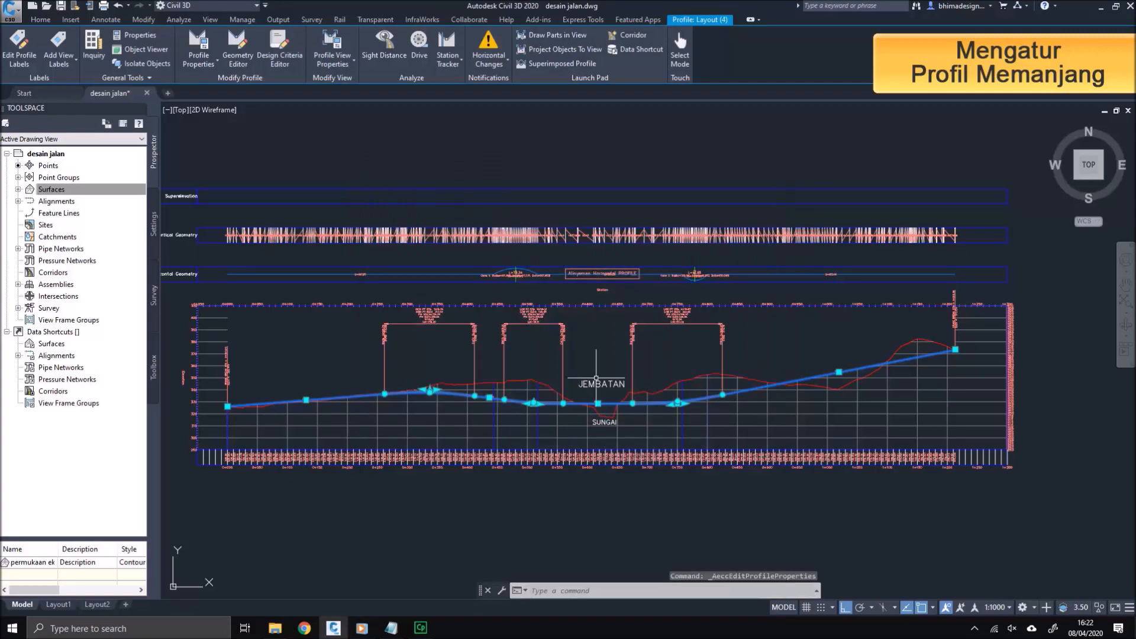
key(Escape)
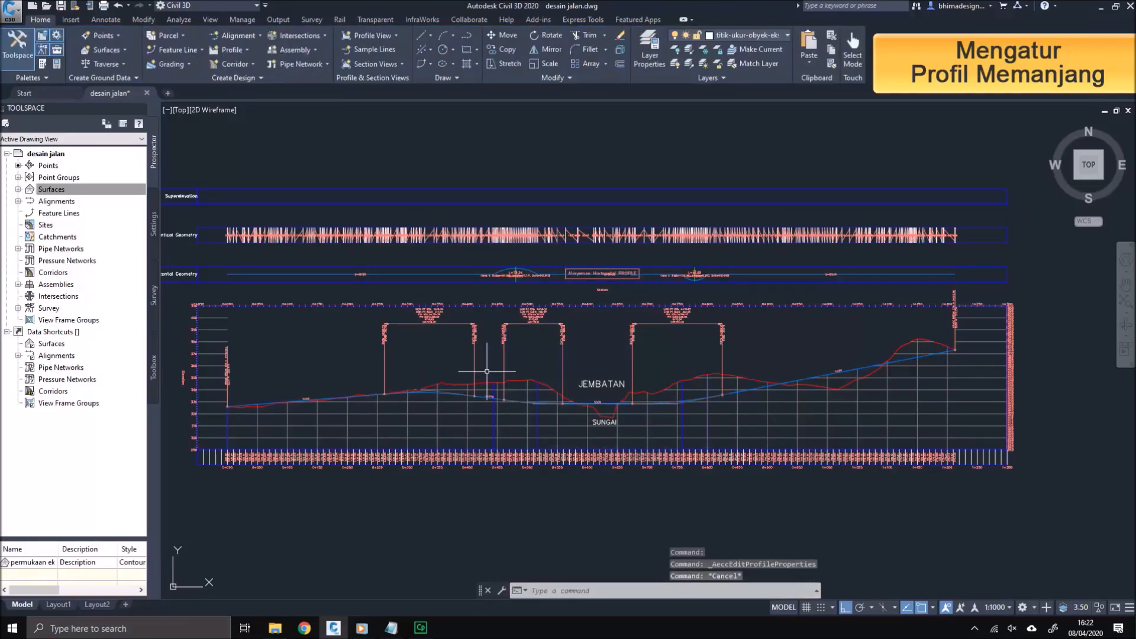
Step: Add a cut area hatch to the profile view, with permukaan eksisting - Surface (1) as upper boundary and permukaan rencana as lower boundary
click(468, 409)
right_click(469, 409)
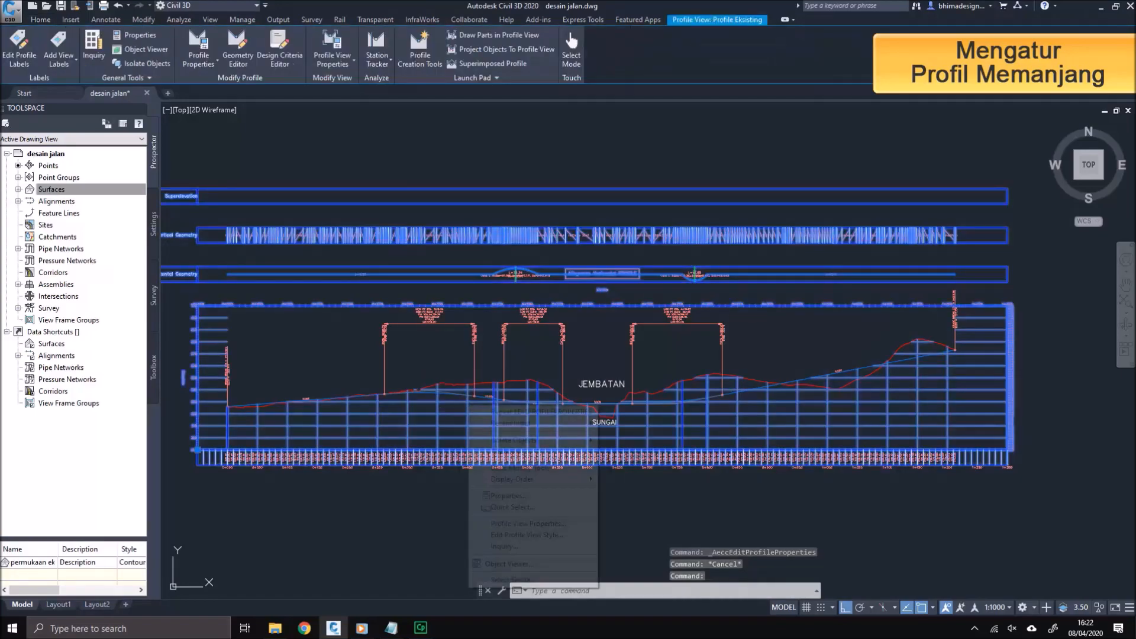
click(529, 525)
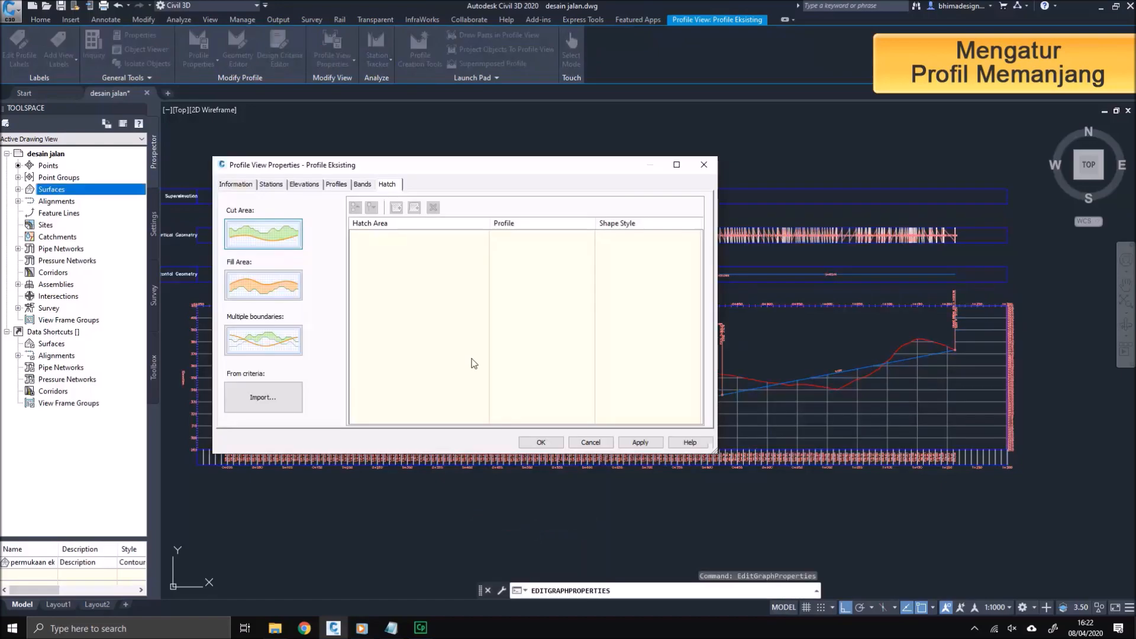
click(279, 248)
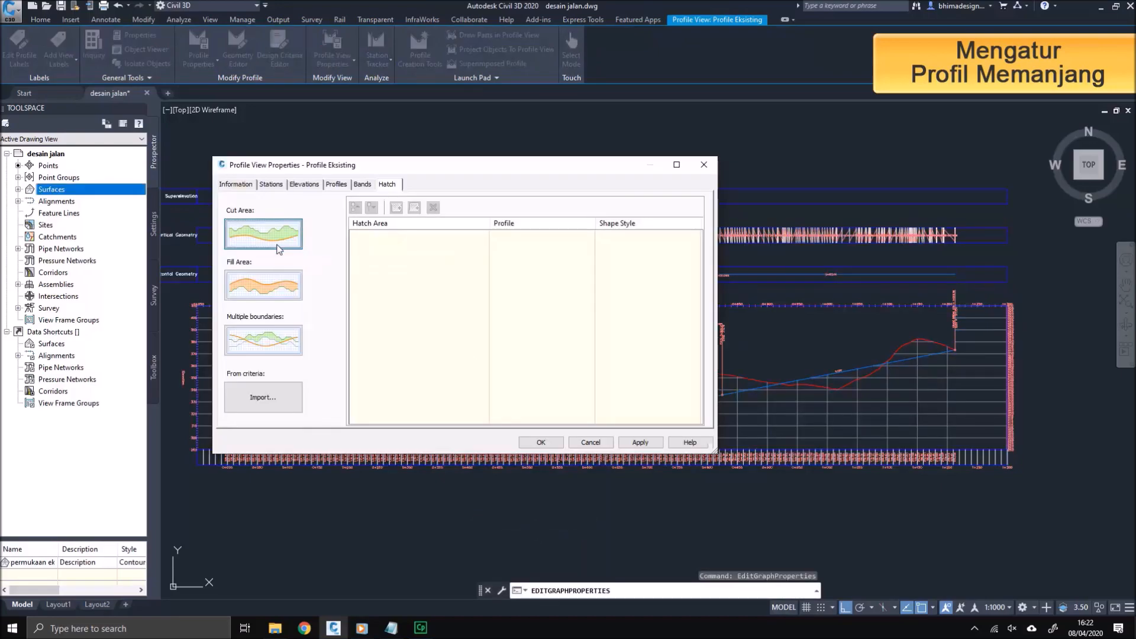
click(536, 249)
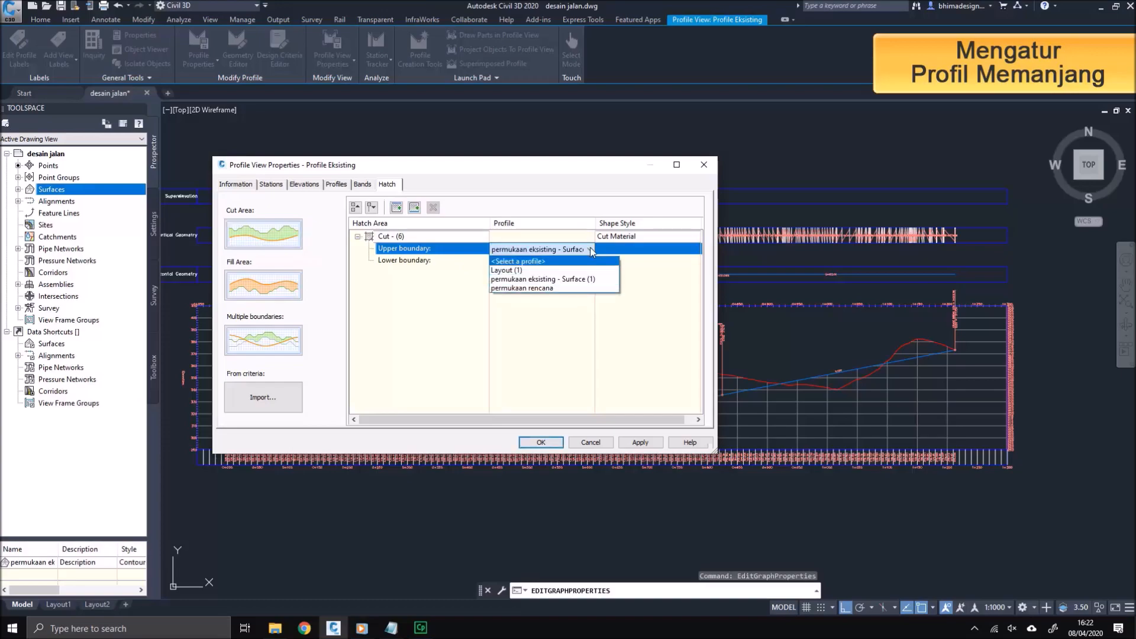
click(569, 283)
click(571, 262)
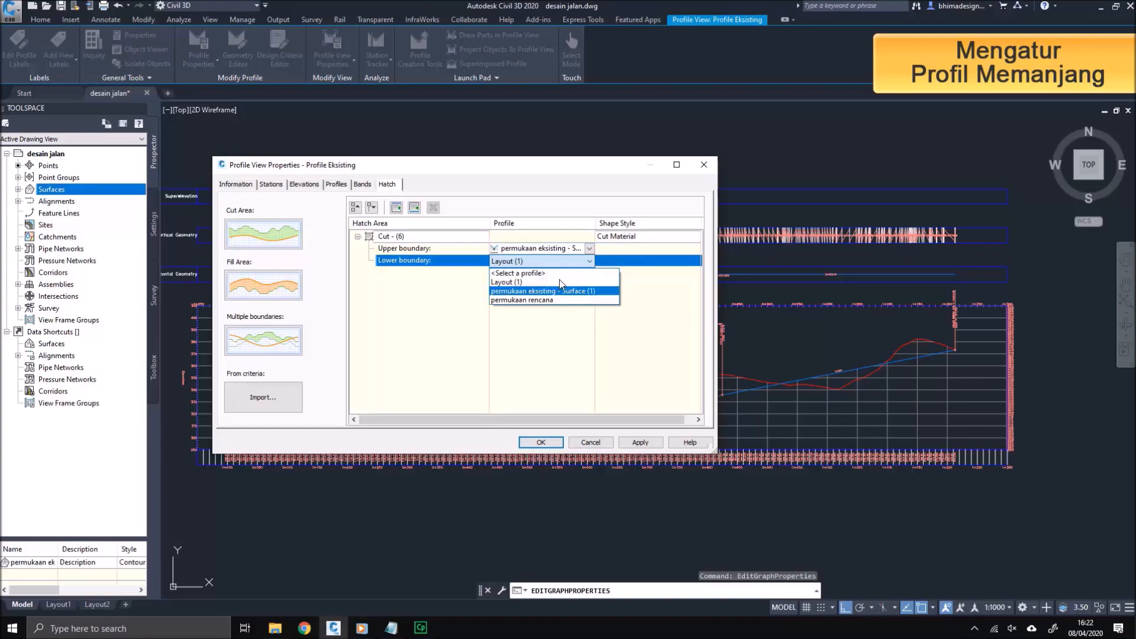
click(531, 302)
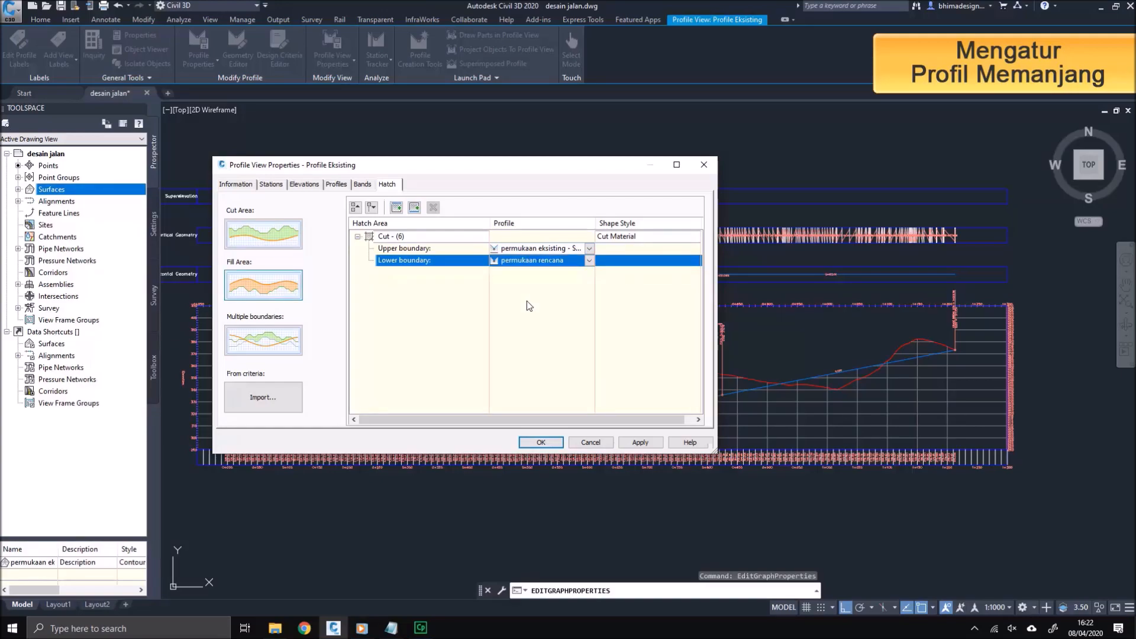
Step: Add a fill area hatch with permukaan rencana as upper and permukaan eksisting - Surface (1) as lower boundary, and apply the hatches
click(278, 290)
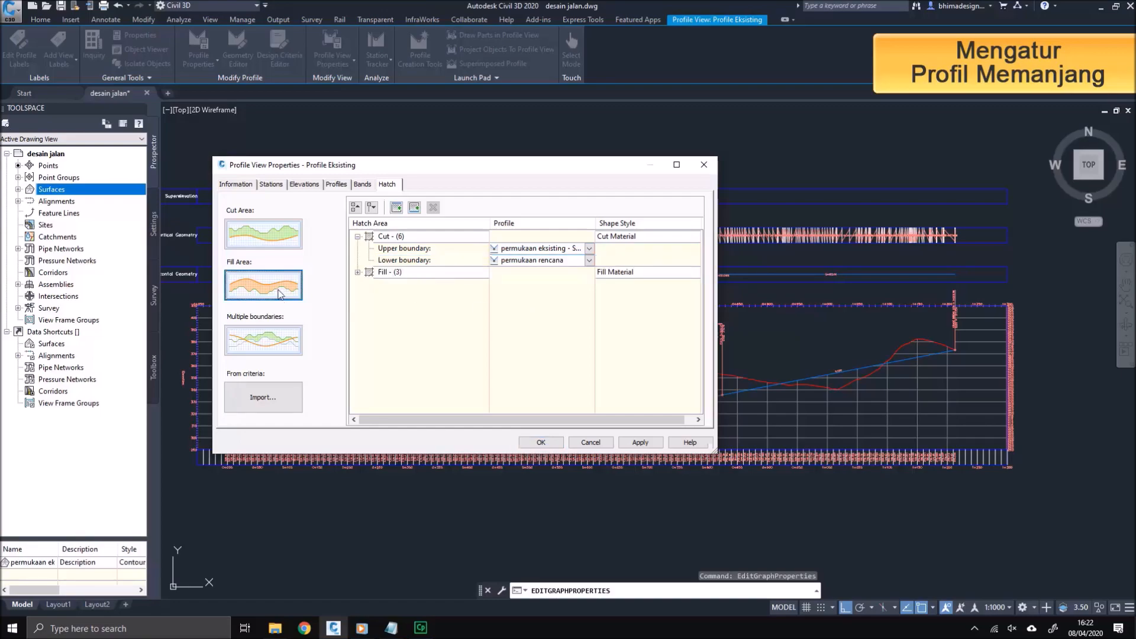
click(358, 272)
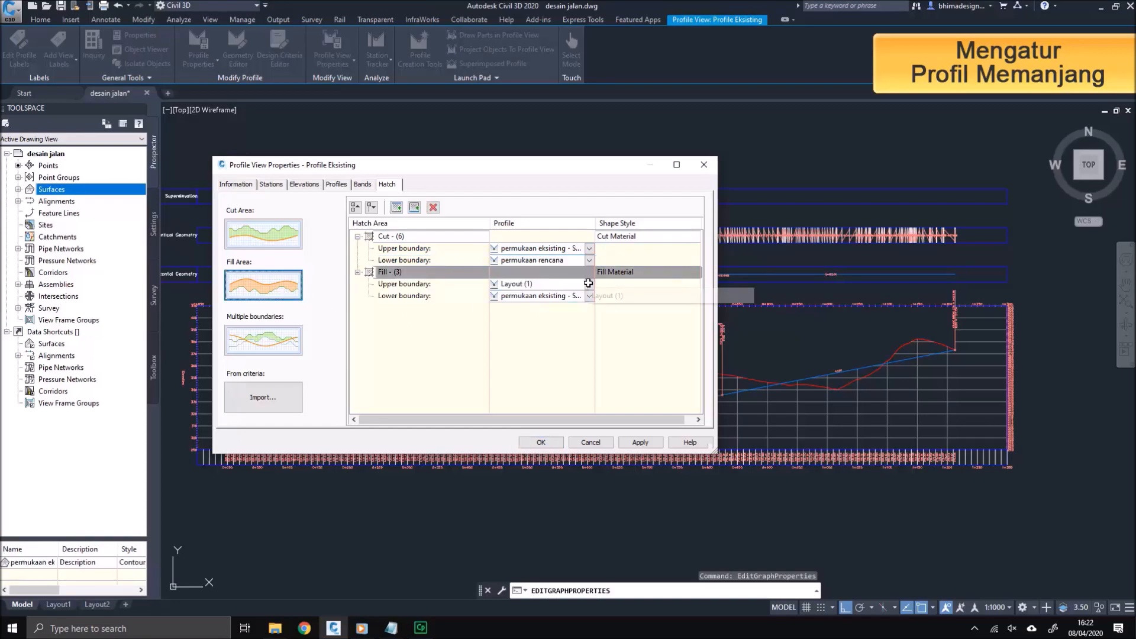
click(589, 283)
click(588, 284)
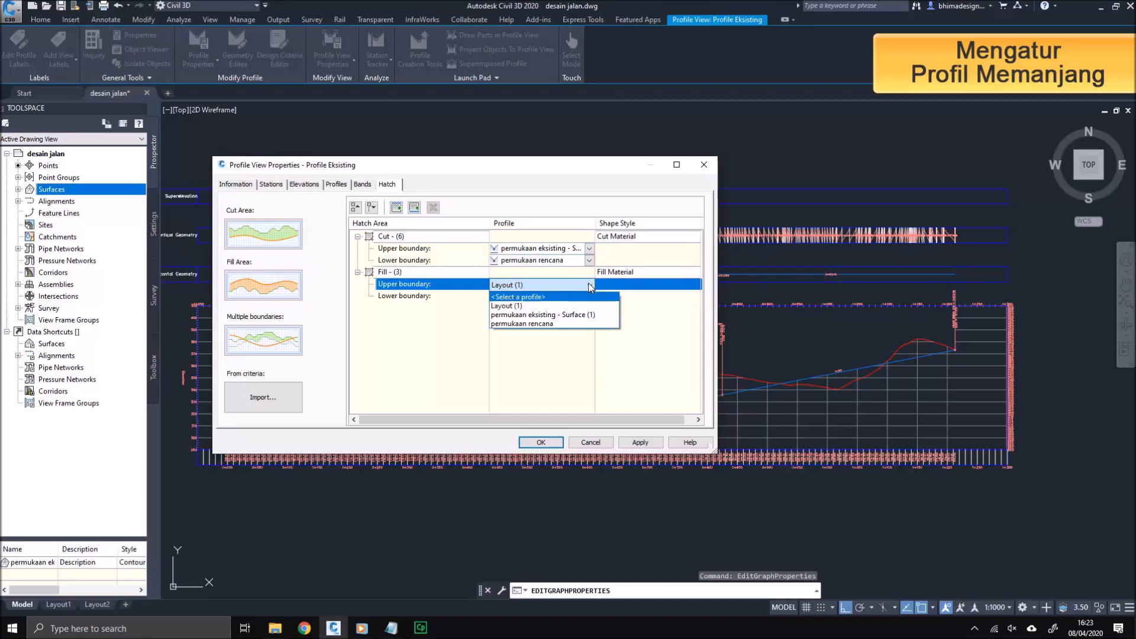
click(536, 322)
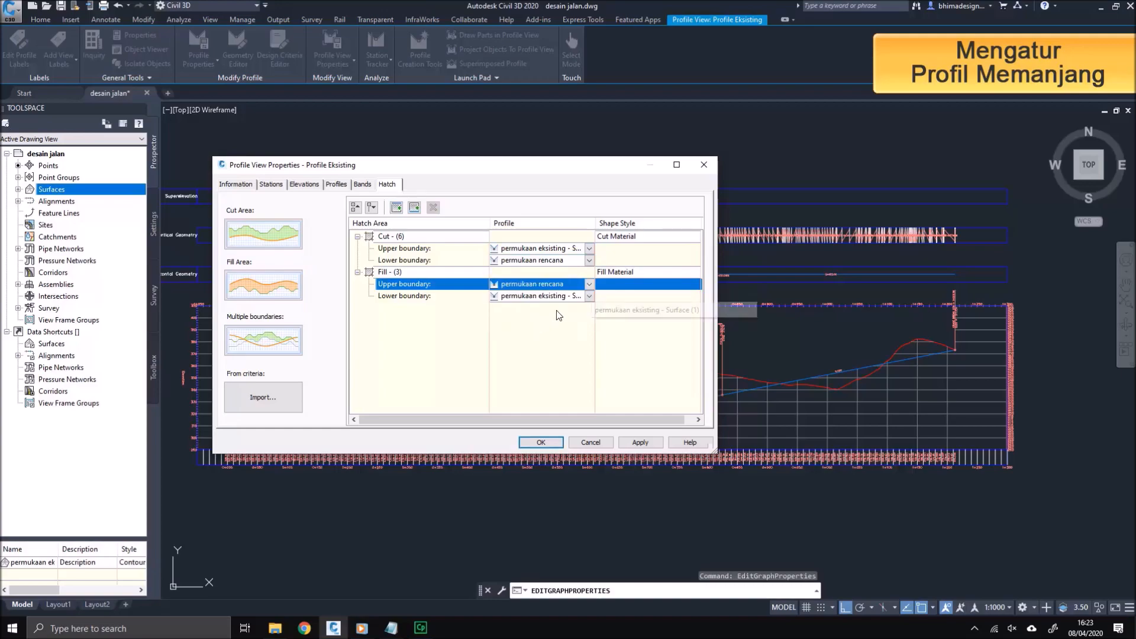
click(589, 296)
click(590, 295)
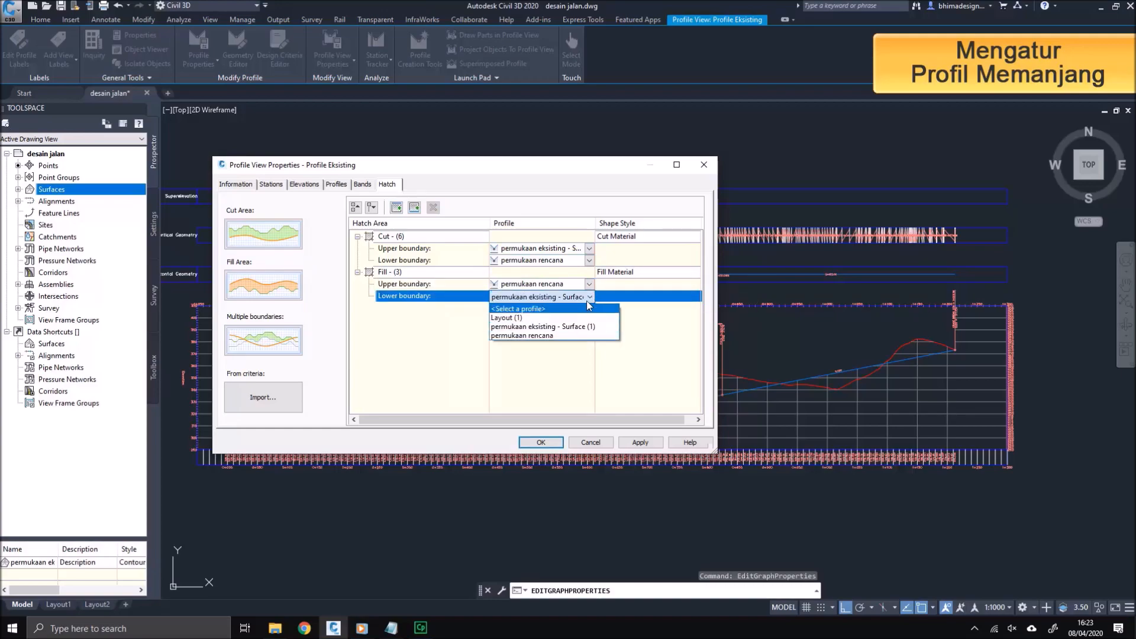
click(546, 326)
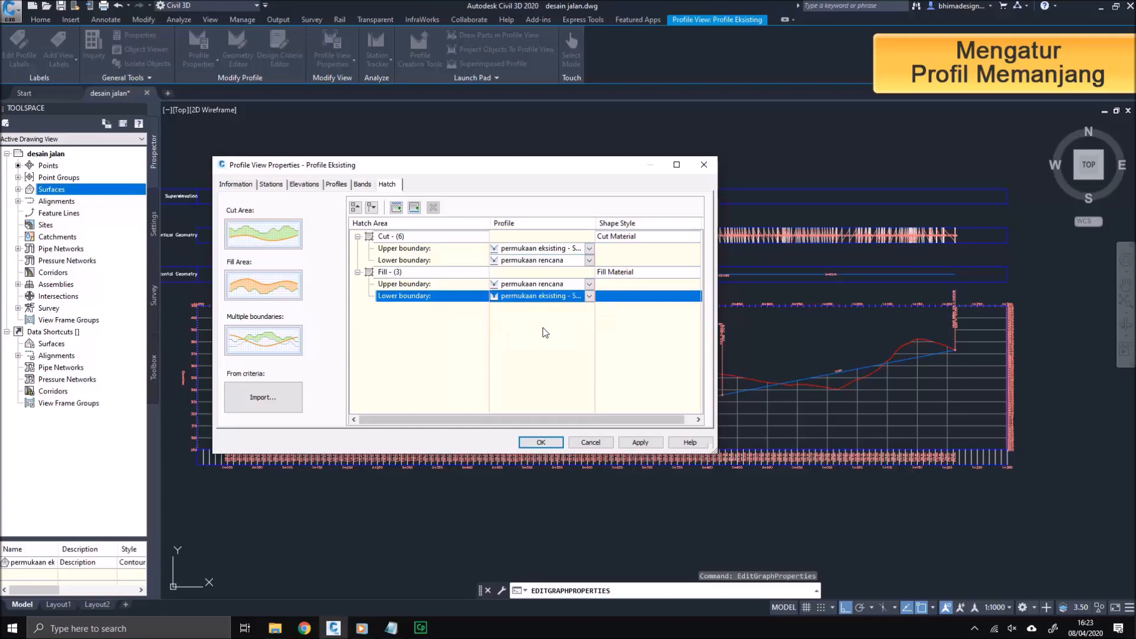
click(641, 445)
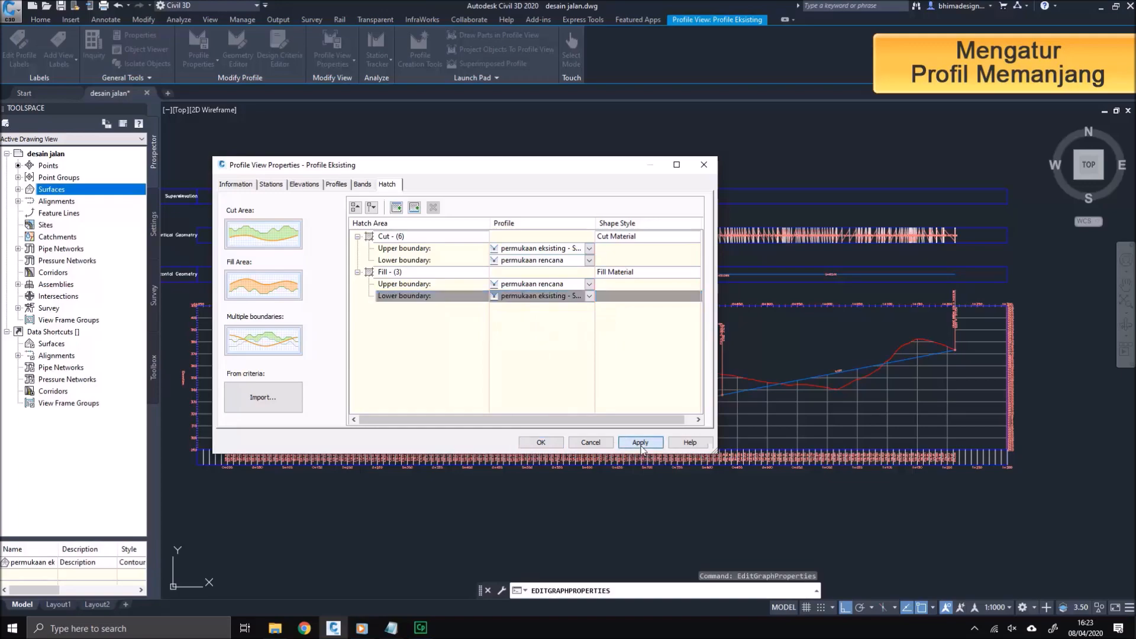
click(641, 445)
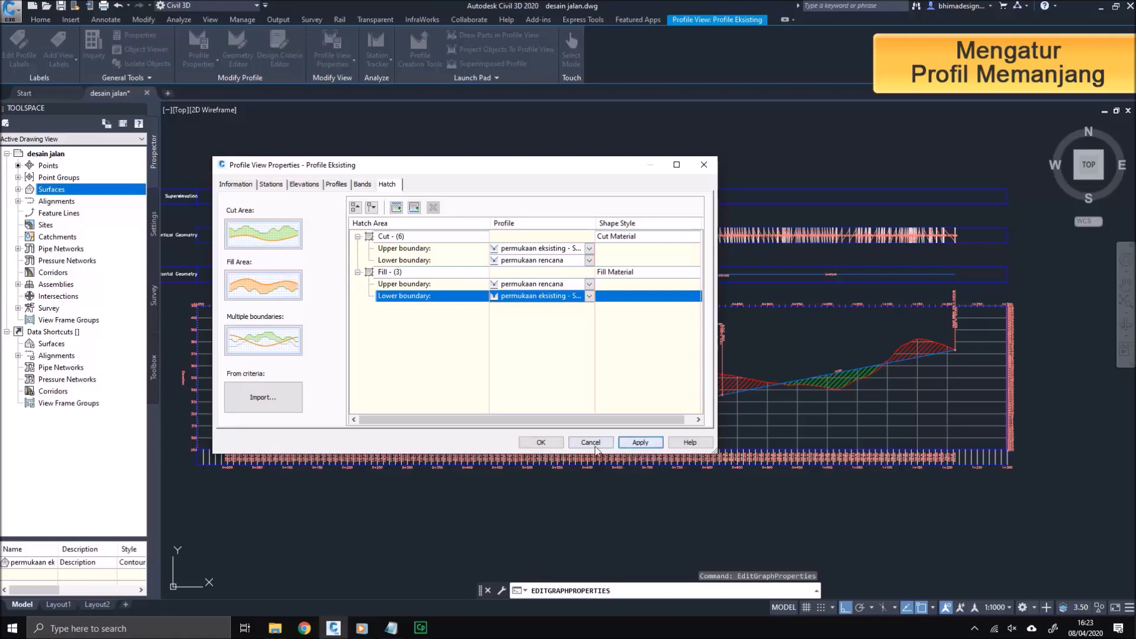
click(557, 448)
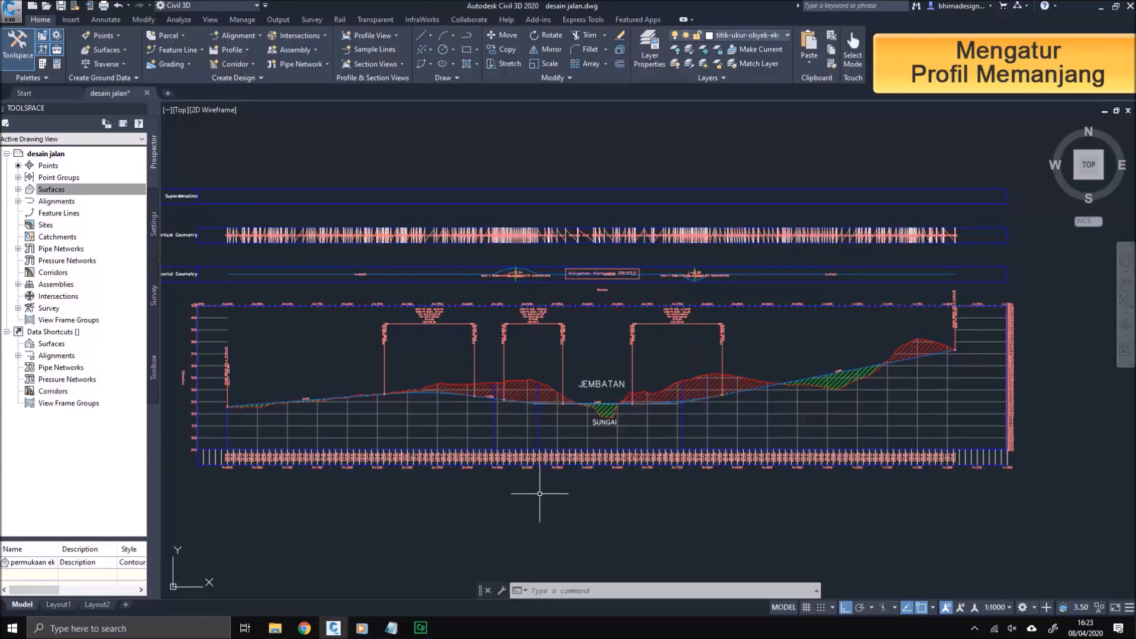
Step: Set Profile2 of the profile view's bottom Profile Data band to permukaan rencana and apply the band change
middle_drag(530, 479, 565, 493)
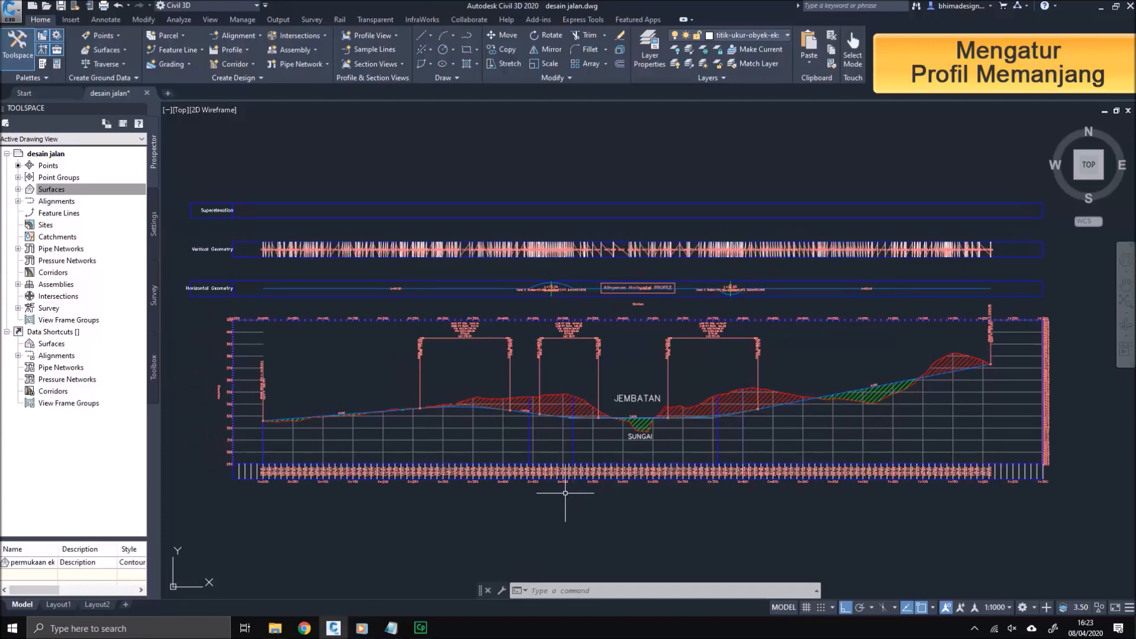
scroll(278, 474, up, 10)
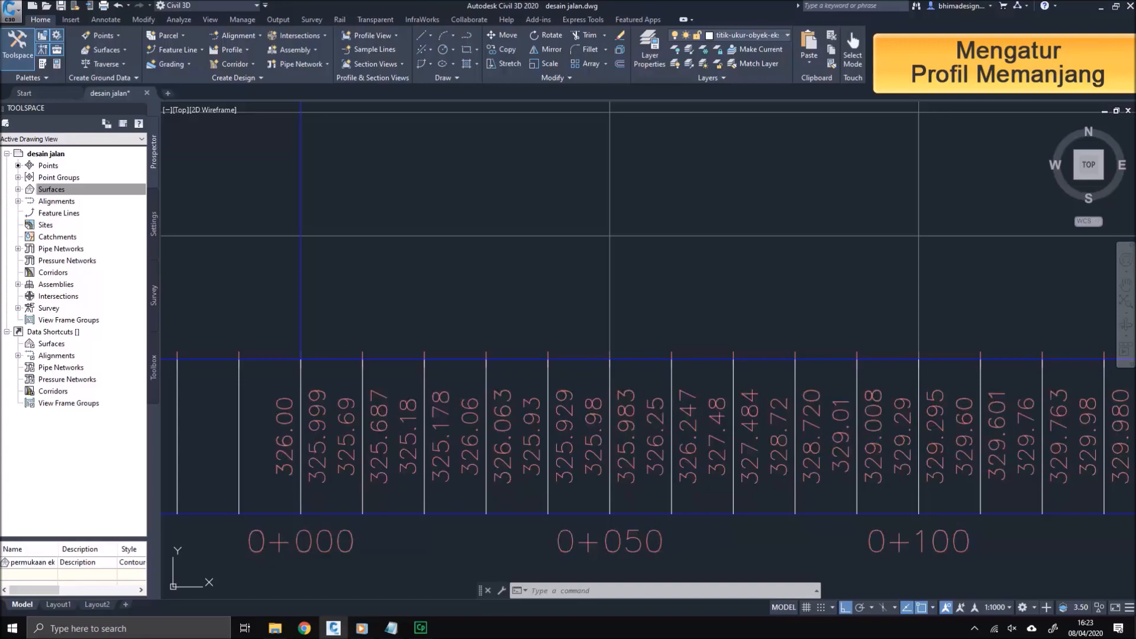
click(322, 462)
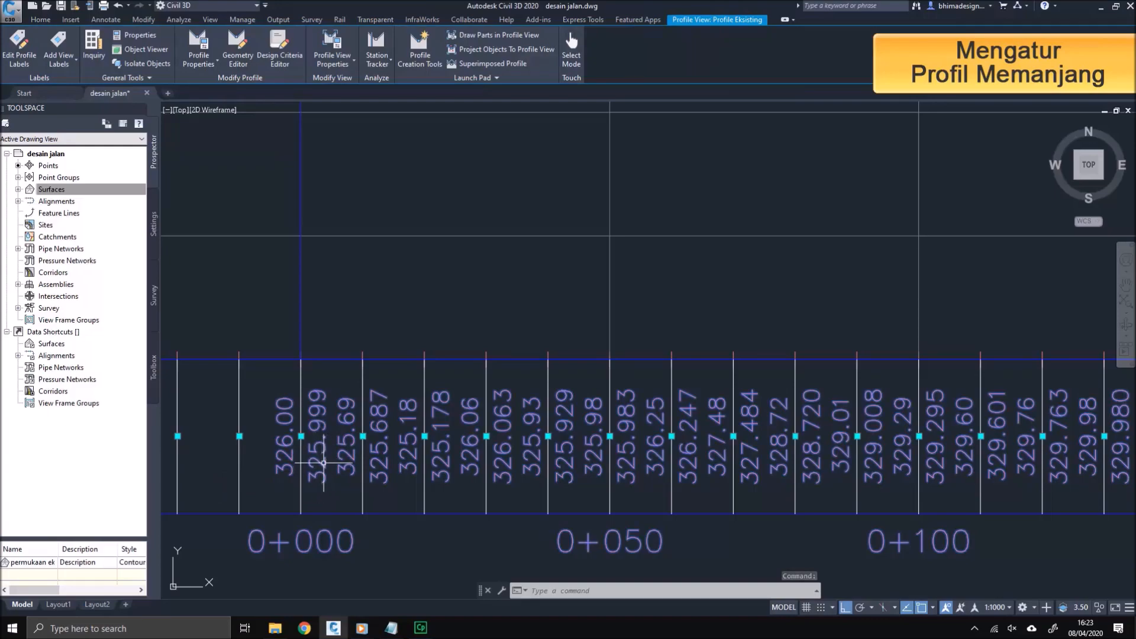
right_click(323, 463)
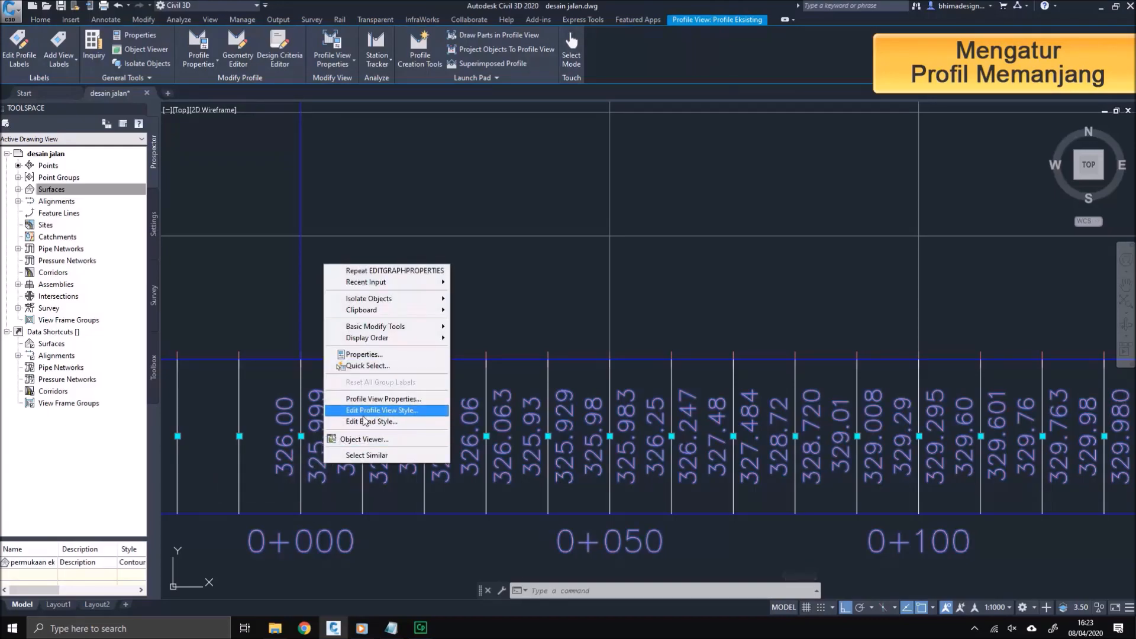
click(369, 401)
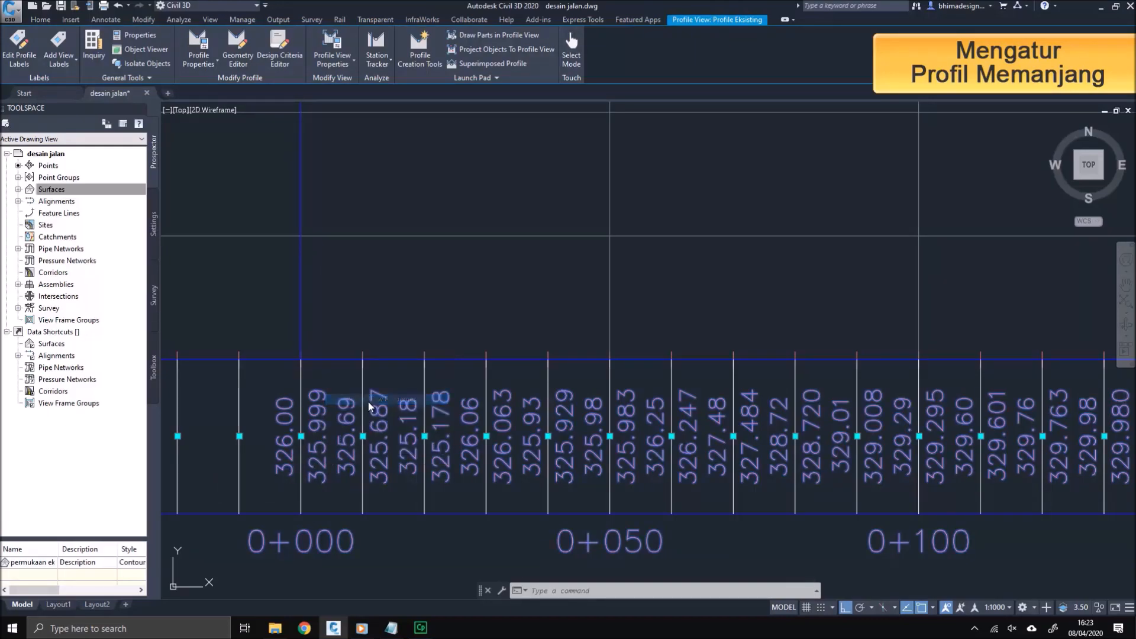
drag(472, 162, 563, 74)
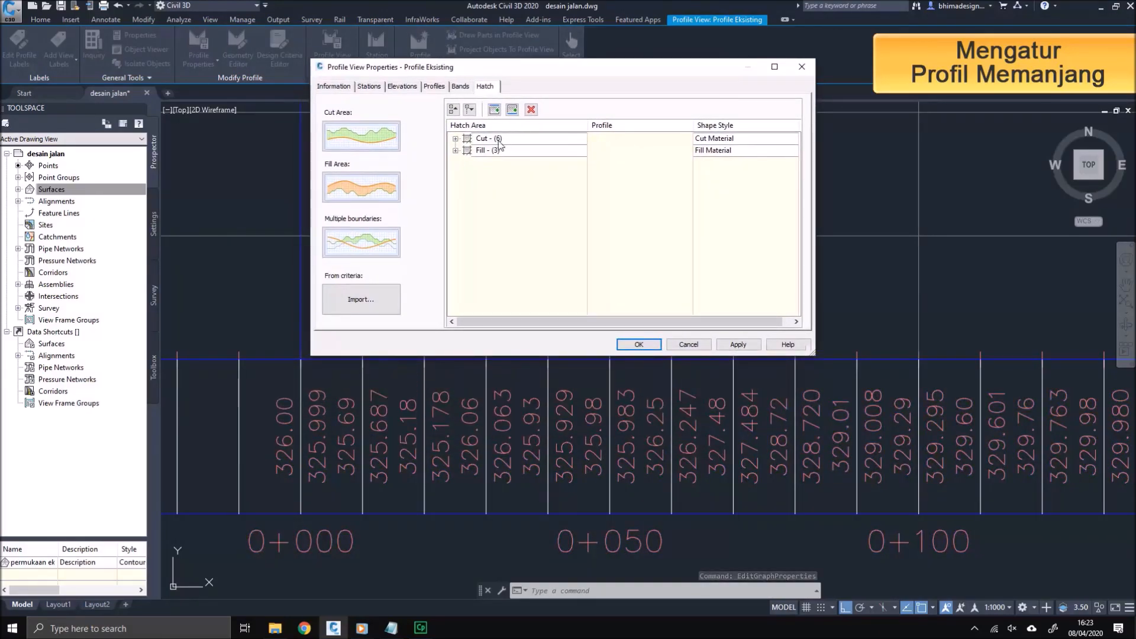
click(461, 87)
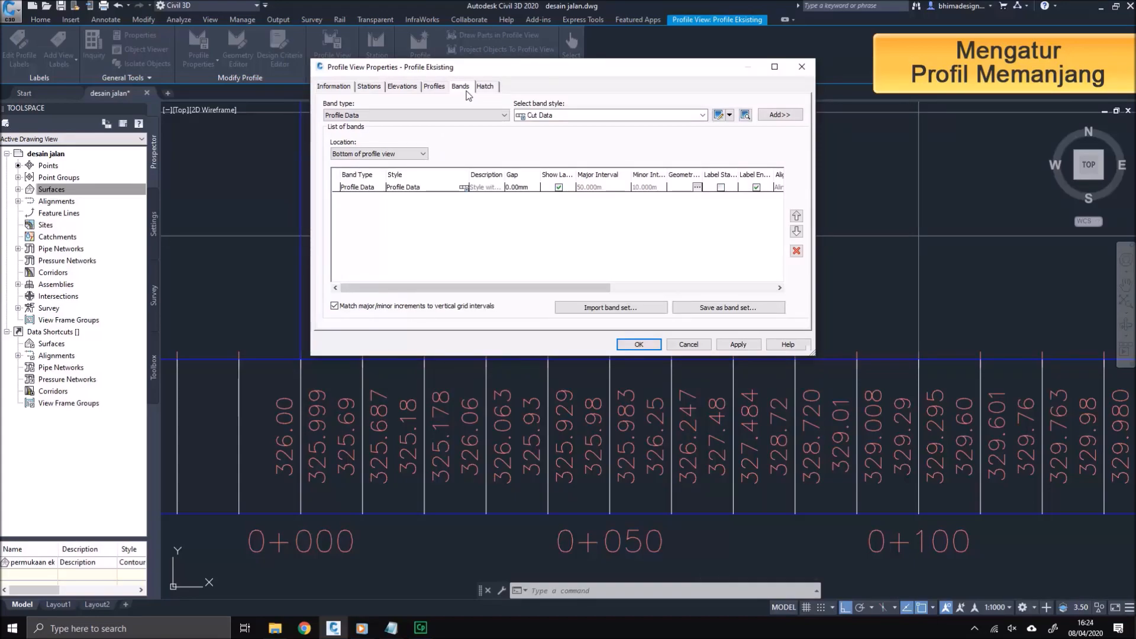
drag(580, 286, 738, 289)
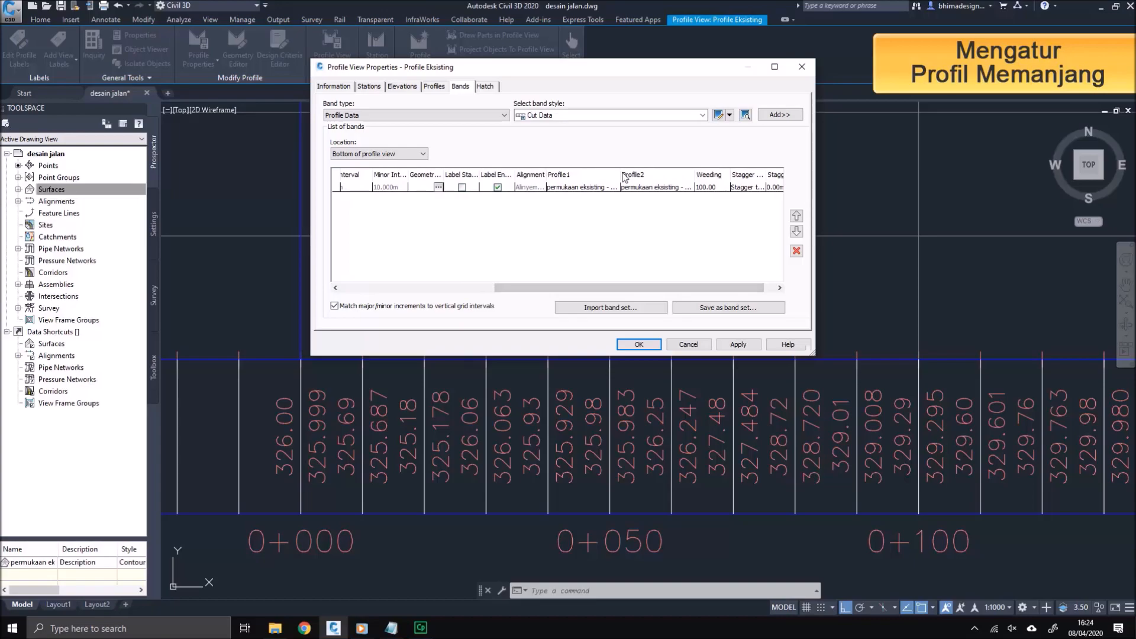
drag(621, 175, 651, 174)
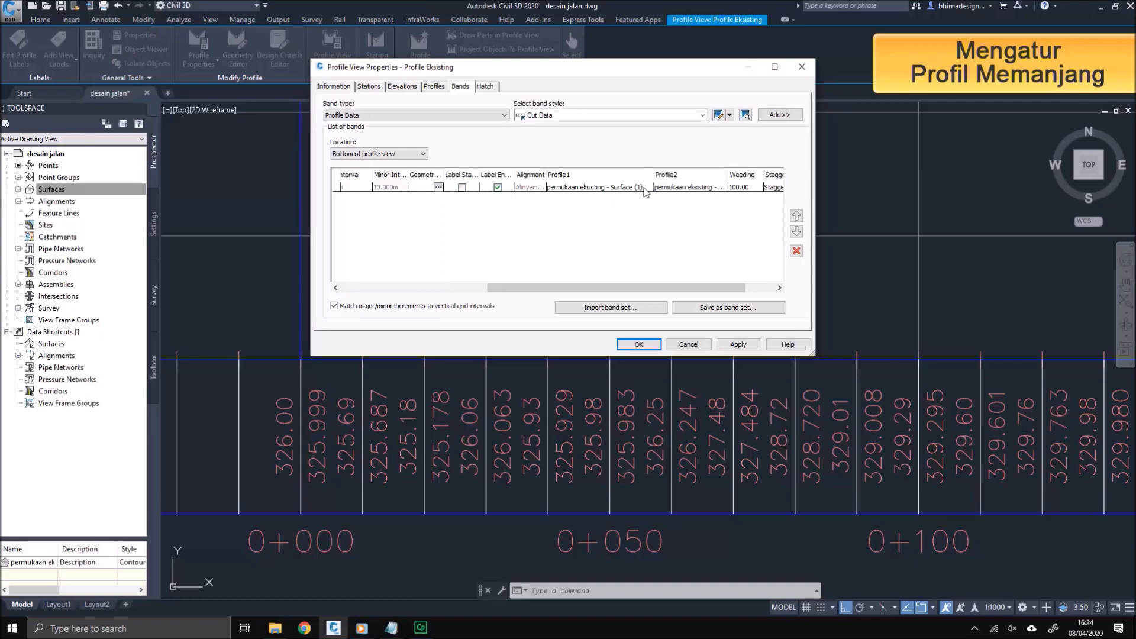
click(687, 188)
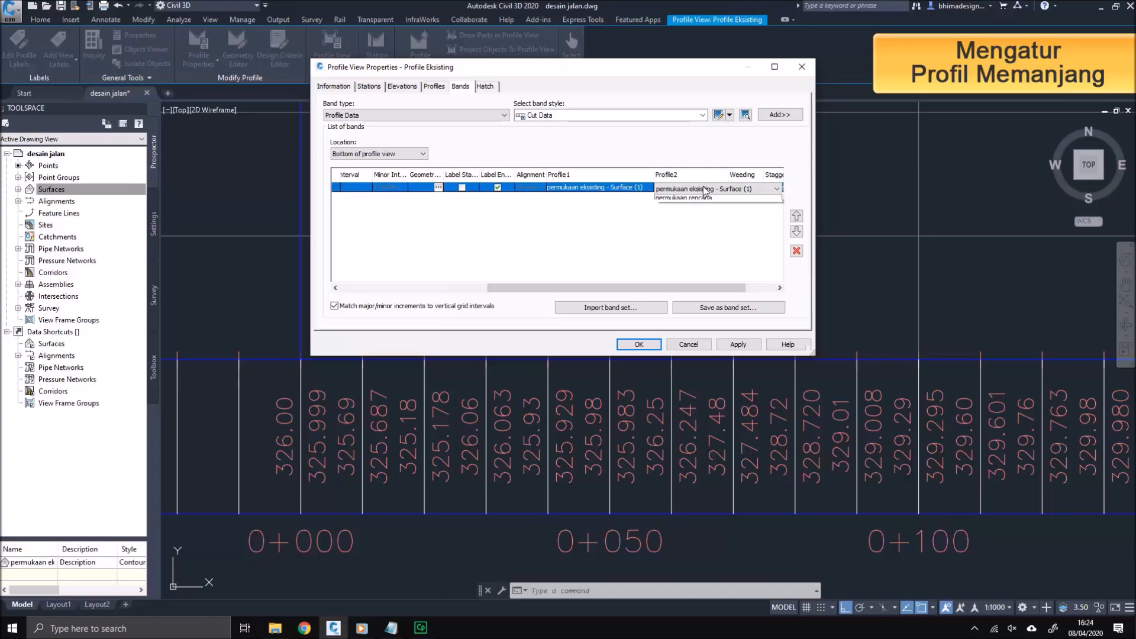
click(695, 212)
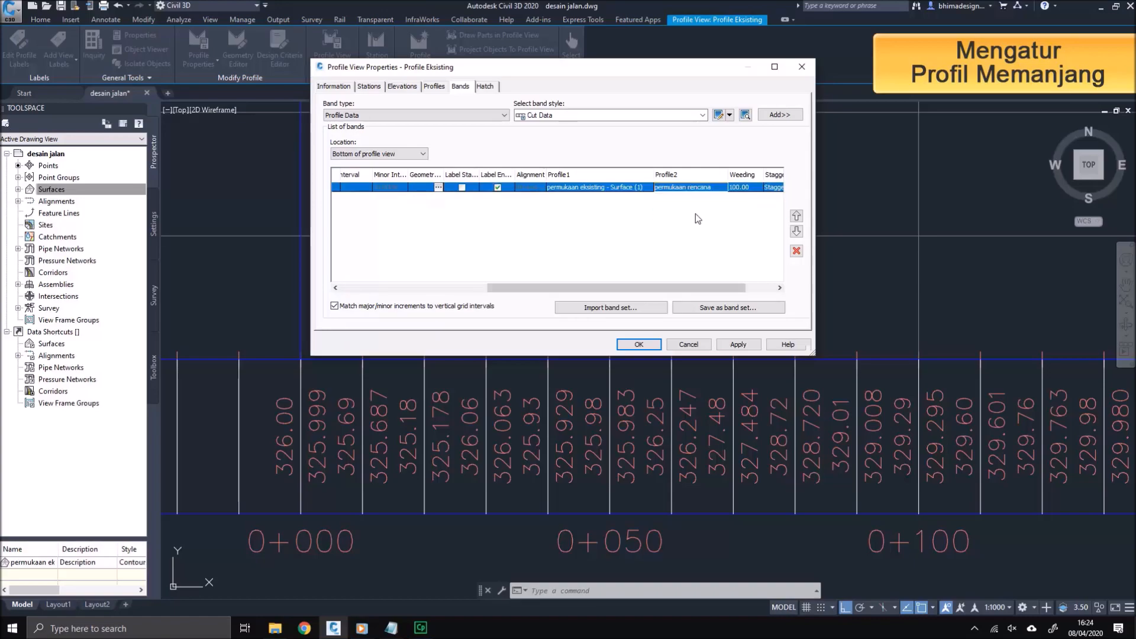
click(732, 345)
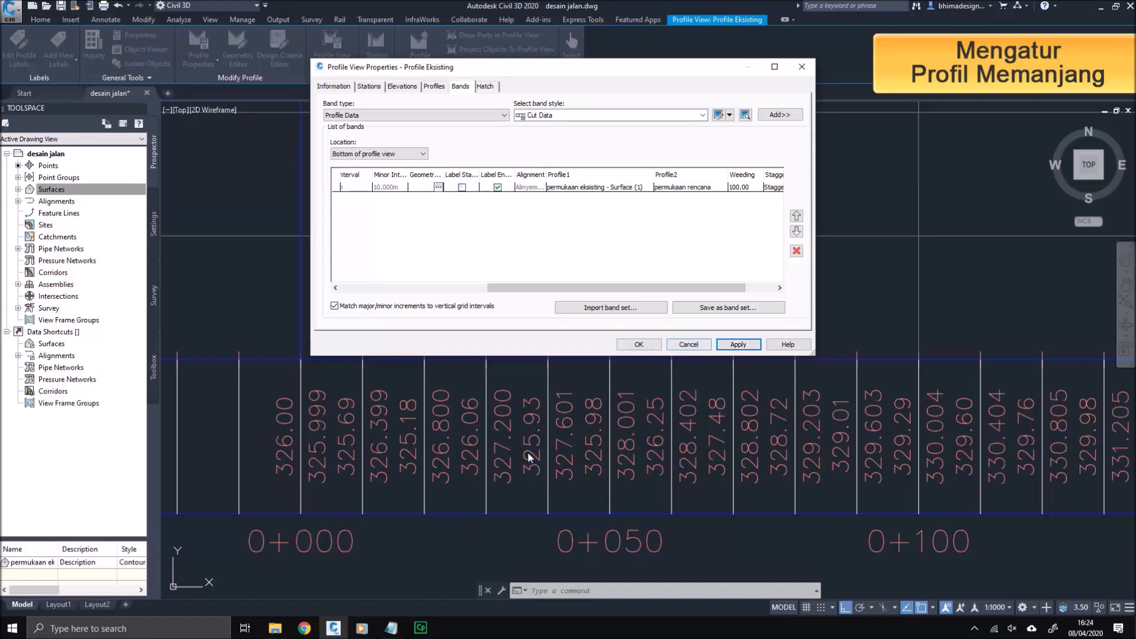
Step: Set the minor tick interval of the bottom horizontal axis to 25 m in the Major Grids profile view style and apply it
click(347, 88)
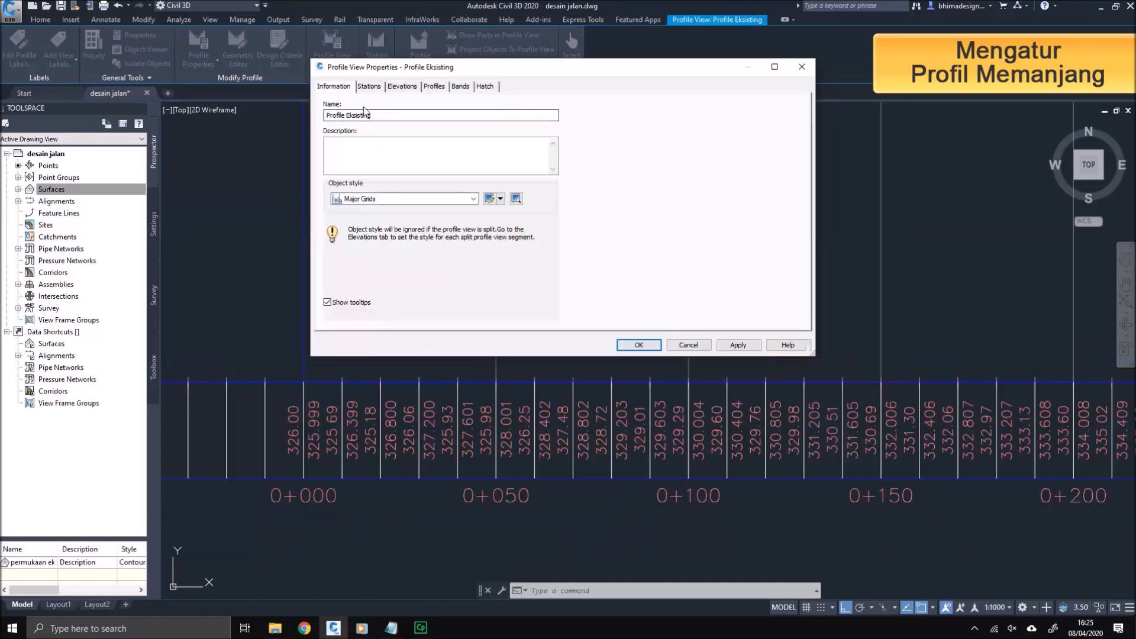
click(490, 199)
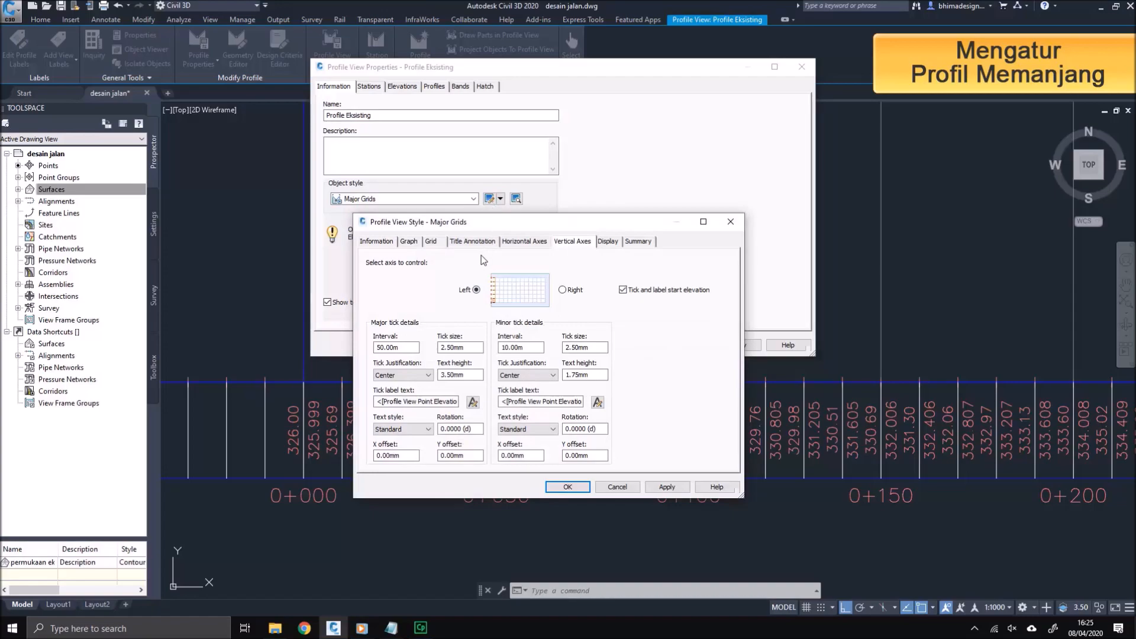
click(524, 242)
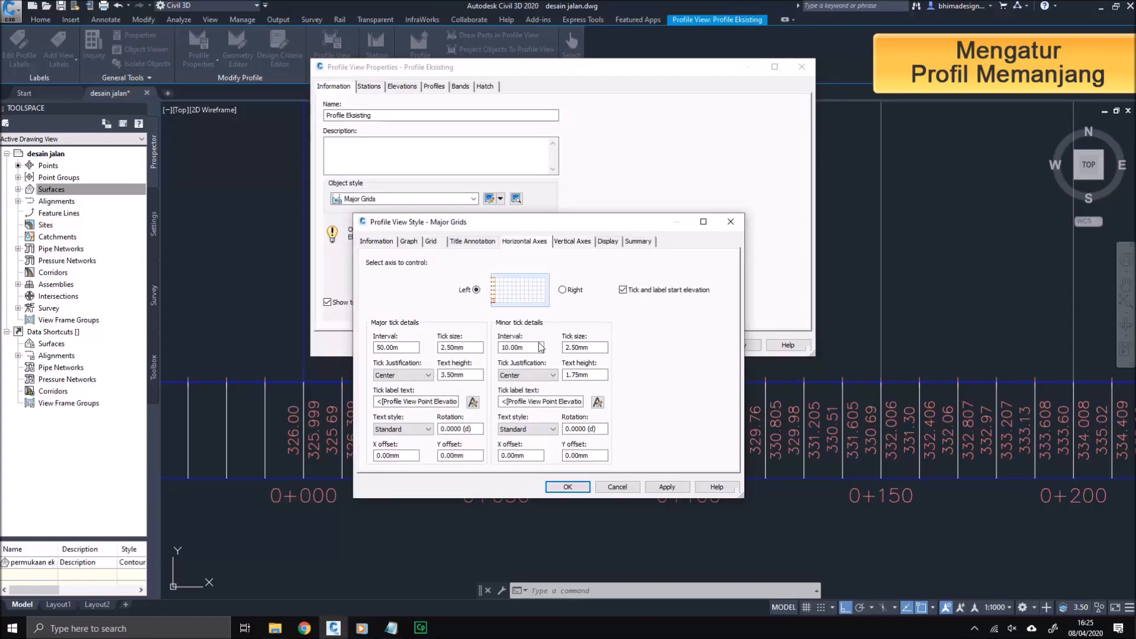
click(537, 244)
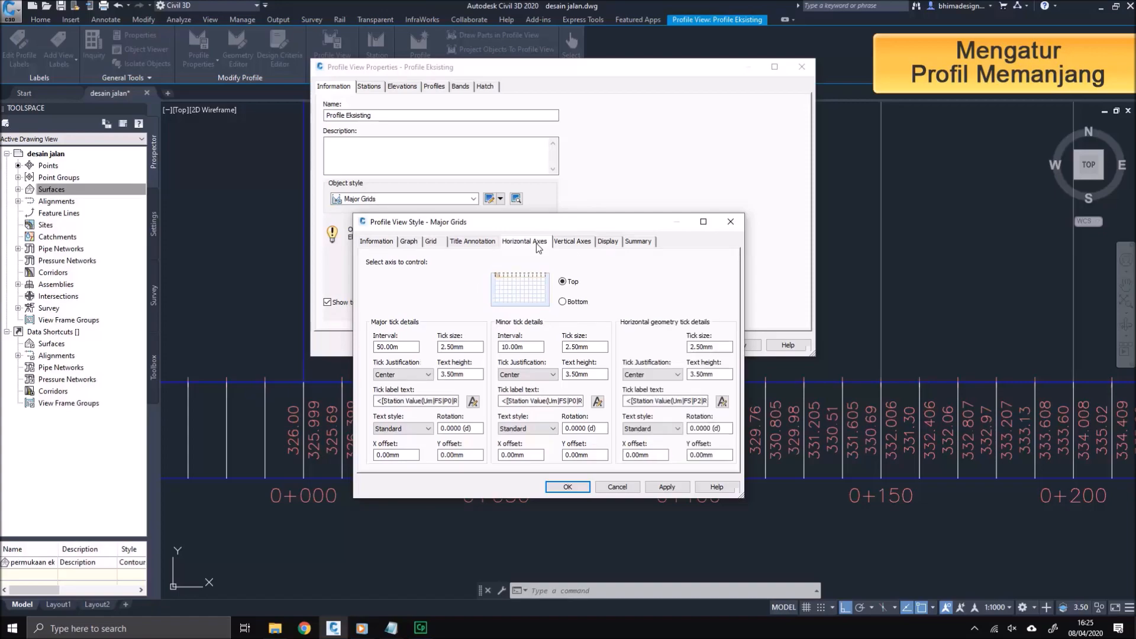
click(563, 303)
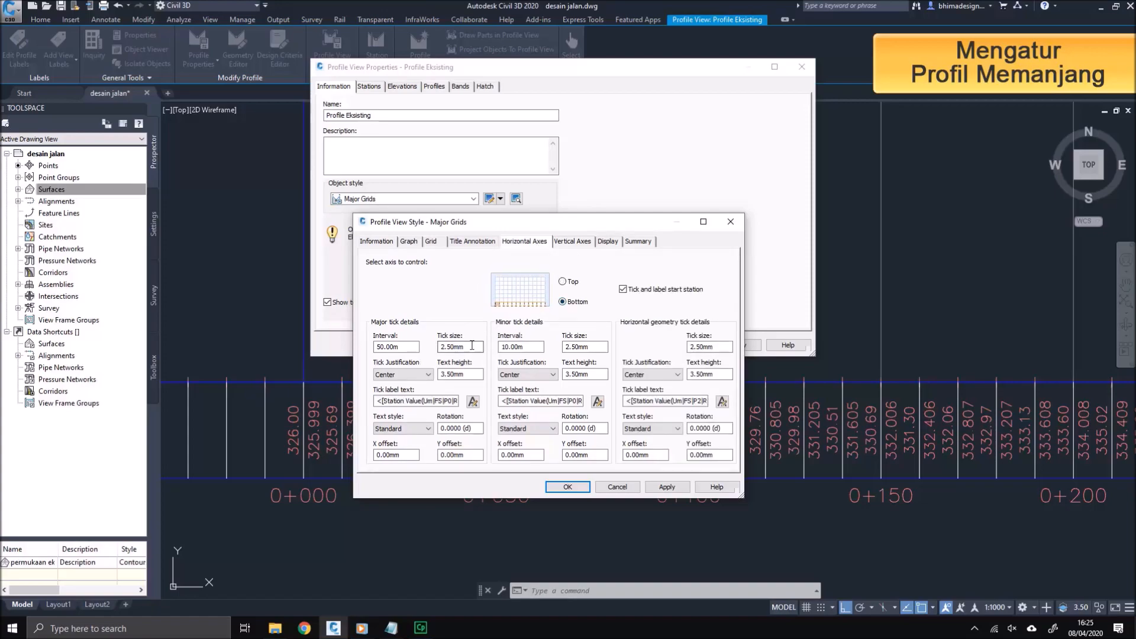
click(527, 348)
drag(527, 349, 507, 350)
text(25)
click(679, 488)
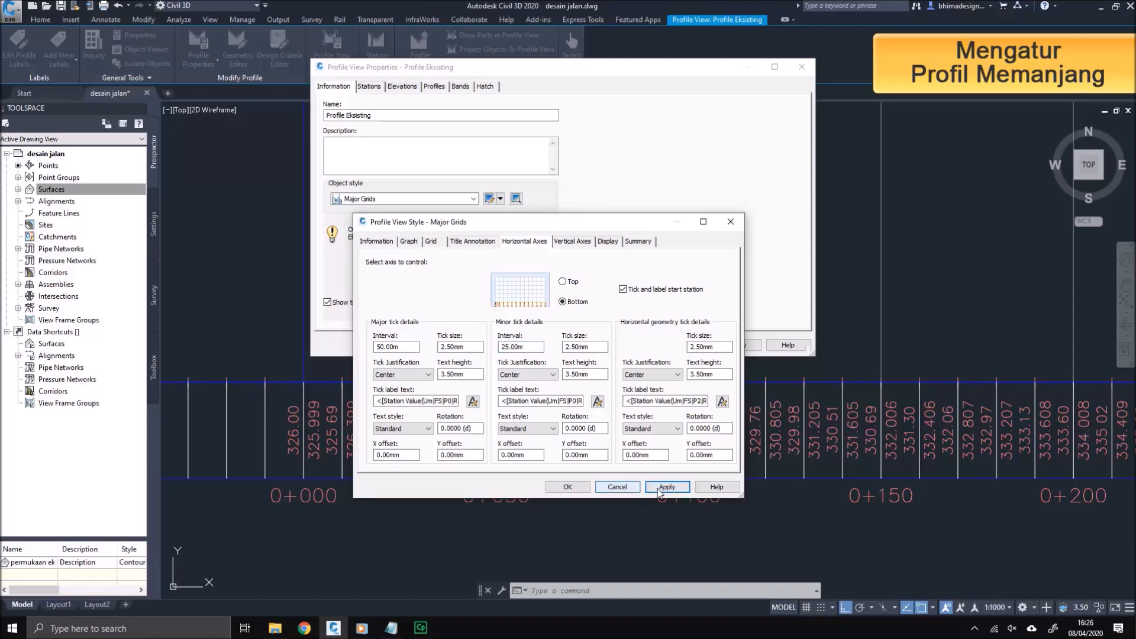
click(579, 490)
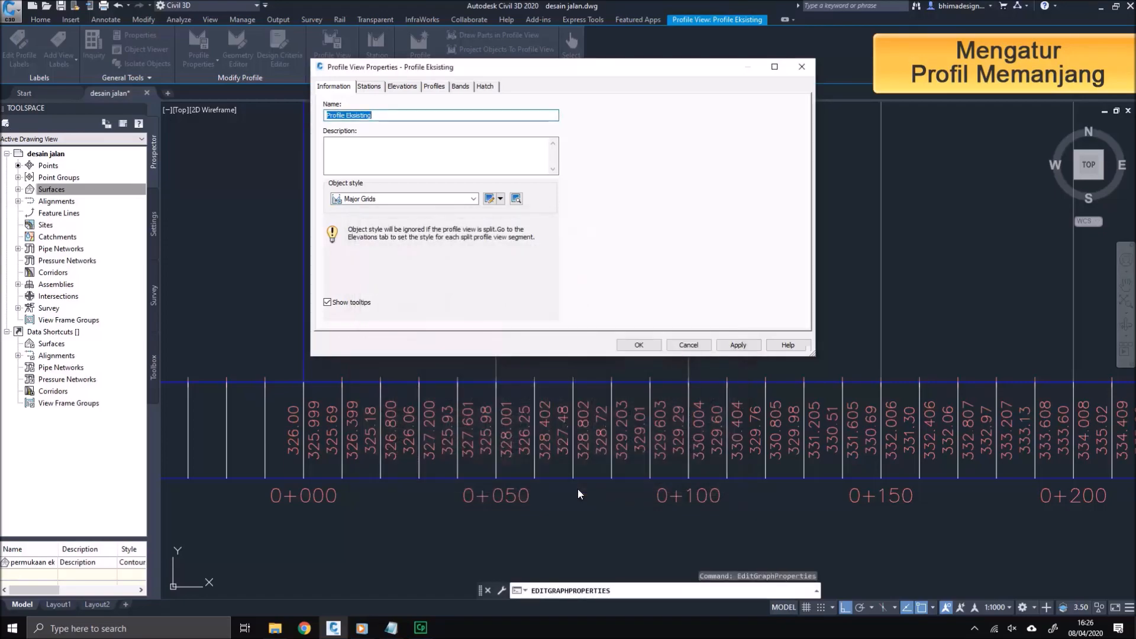
click(738, 345)
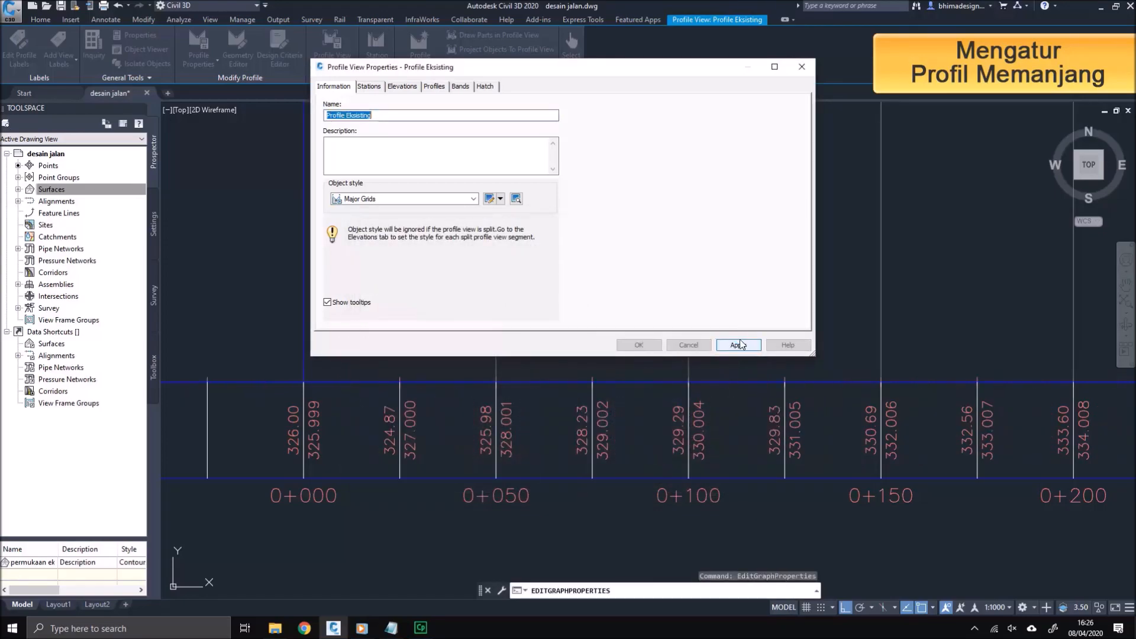
Step: In the Major Grids style, set the left vertical axis to a 10 m major and 2 m minor tick interval
click(490, 198)
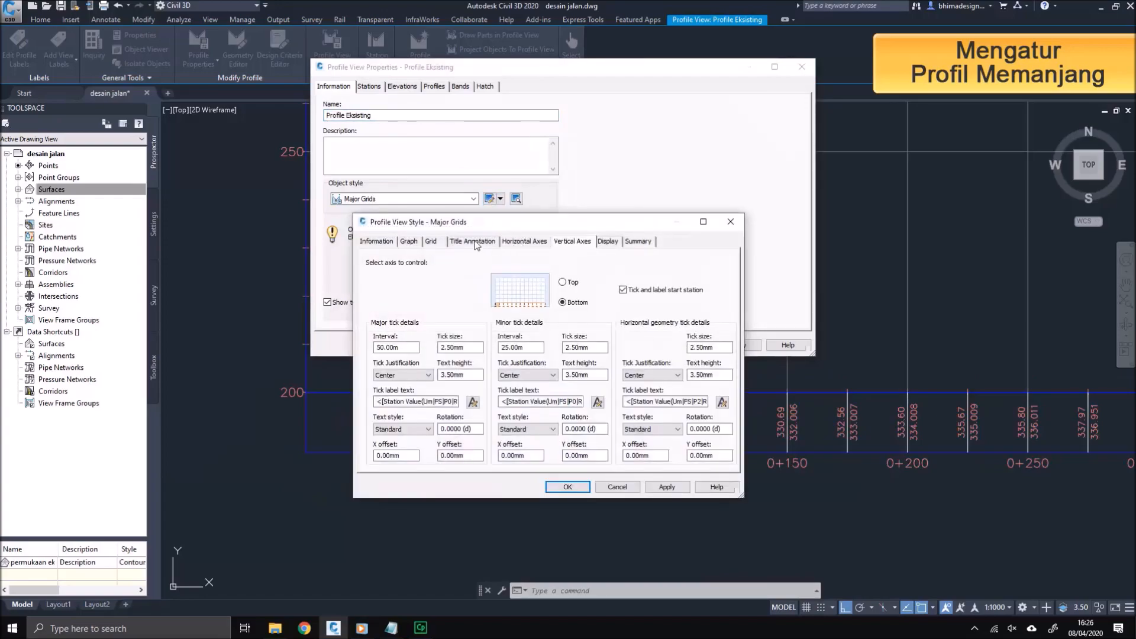
click(564, 244)
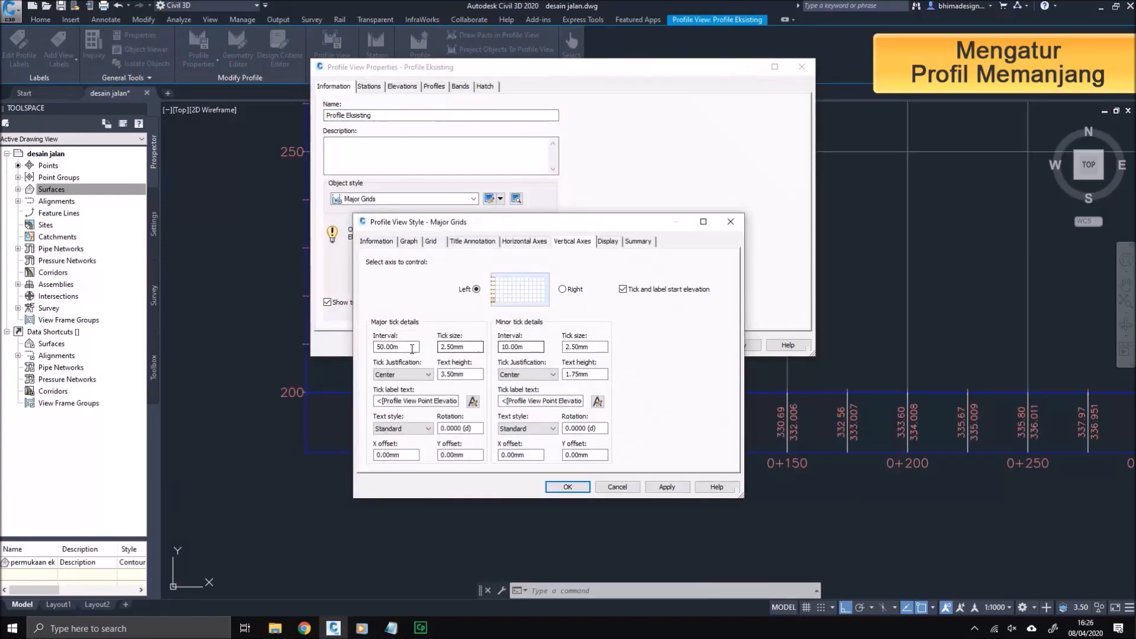
click(570, 290)
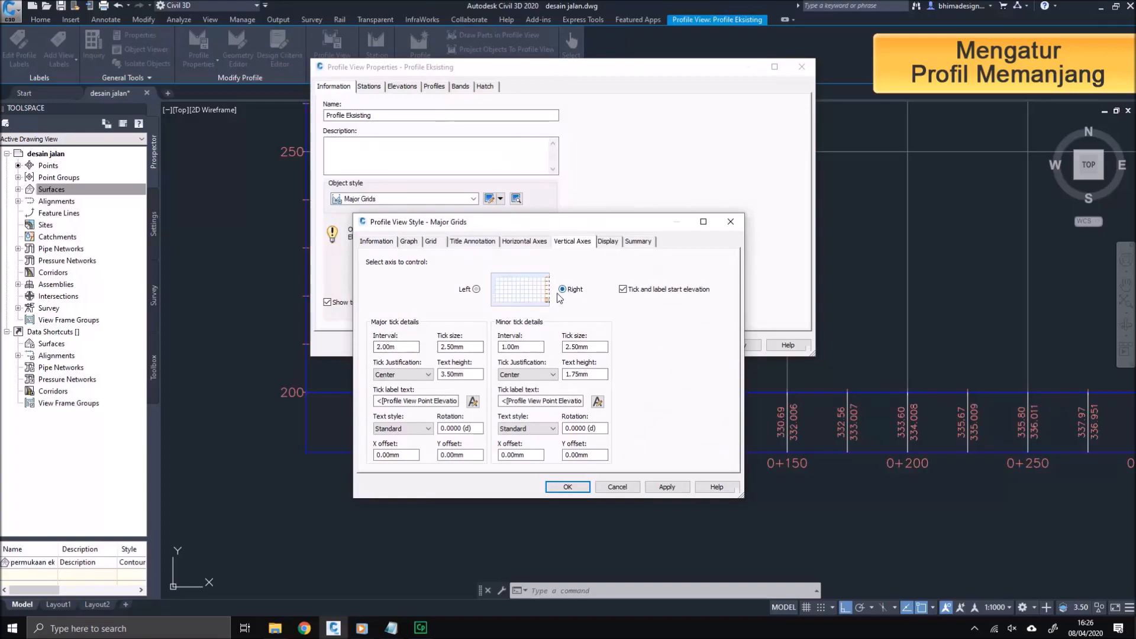
click(477, 290)
click(562, 290)
click(476, 289)
click(410, 346)
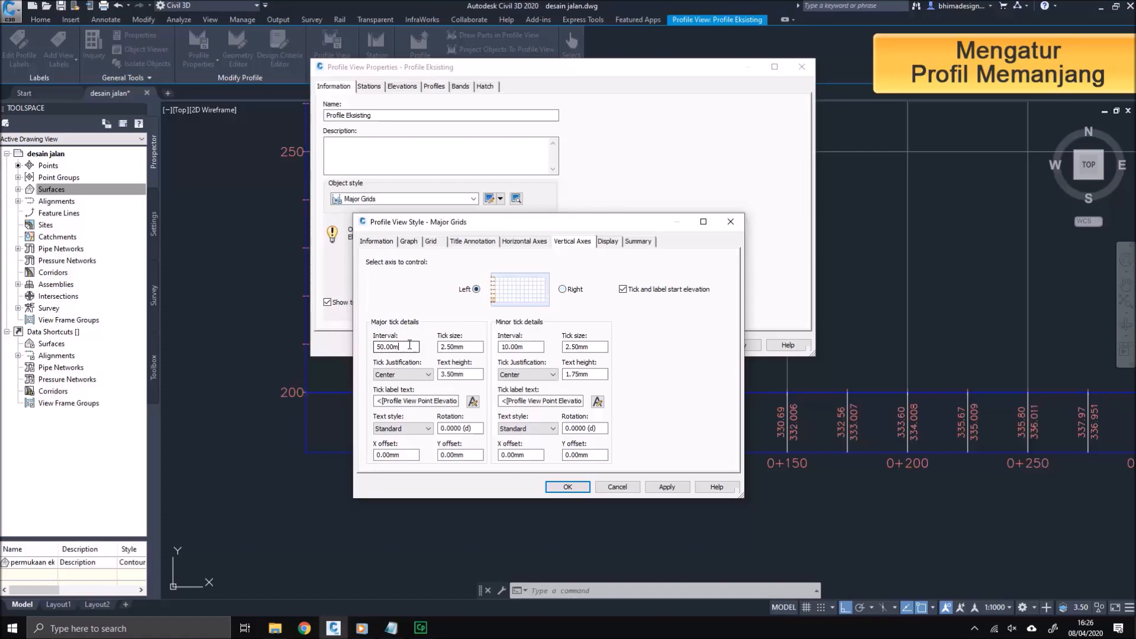
drag(410, 346, 353, 343)
text(10)
key(Tab)
key(Tab)
text(2)
Step: Set the right vertical axis to a 10 m major and 2 m minor tick interval, and accept the style and profile view properties
click(569, 292)
drag(418, 345, 368, 347)
text(10)
key(Tab)
key(Tab)
text(2)
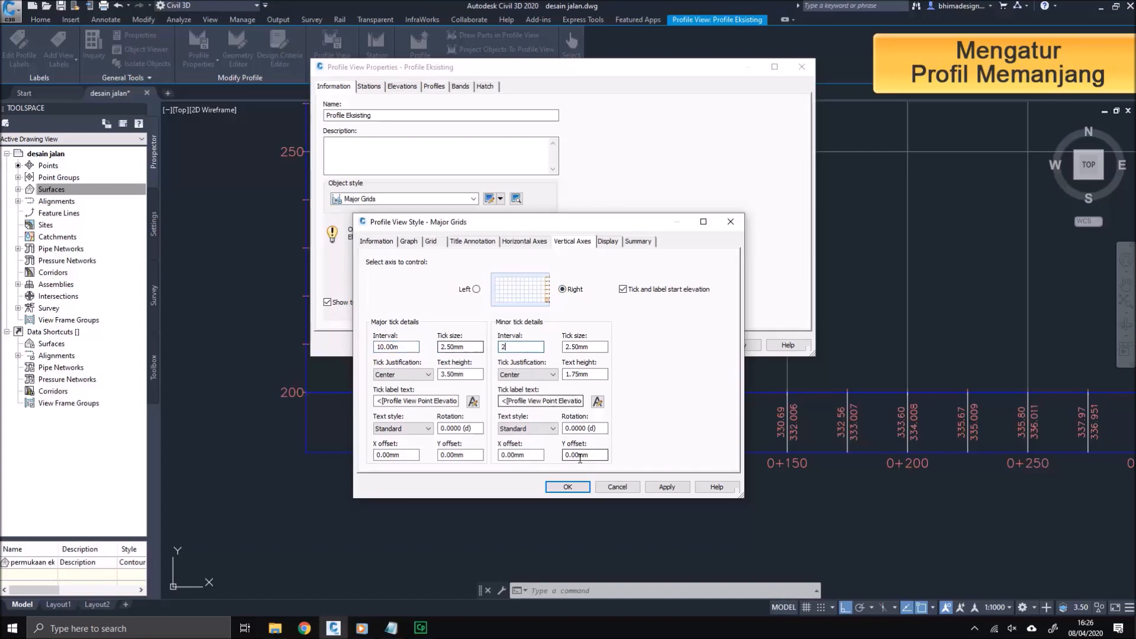
click(651, 491)
click(576, 489)
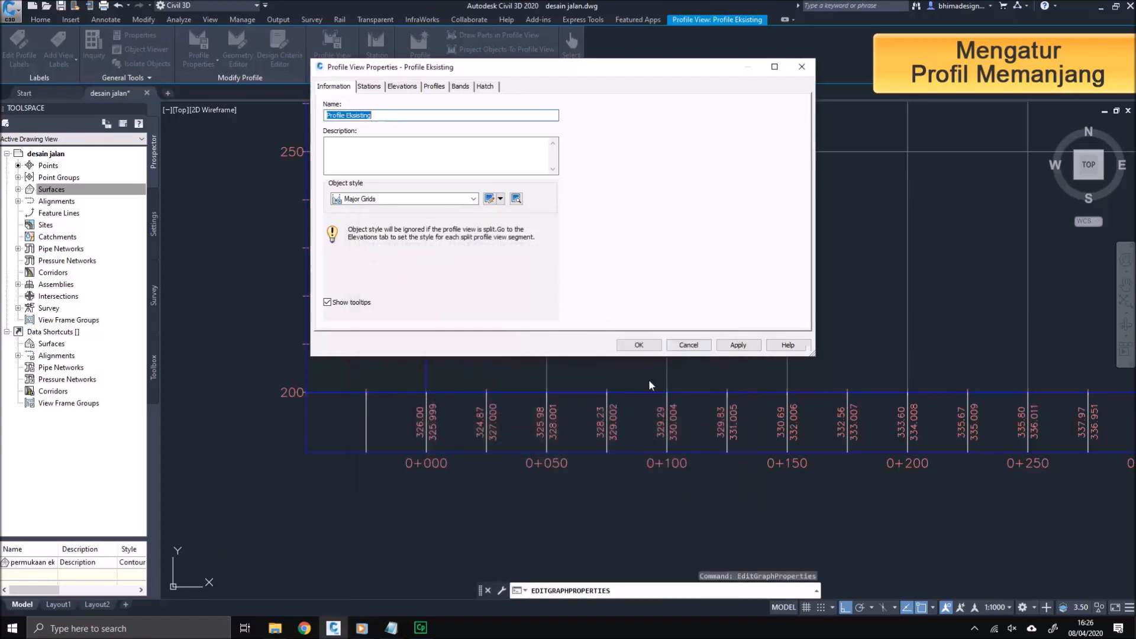
click(738, 346)
click(643, 349)
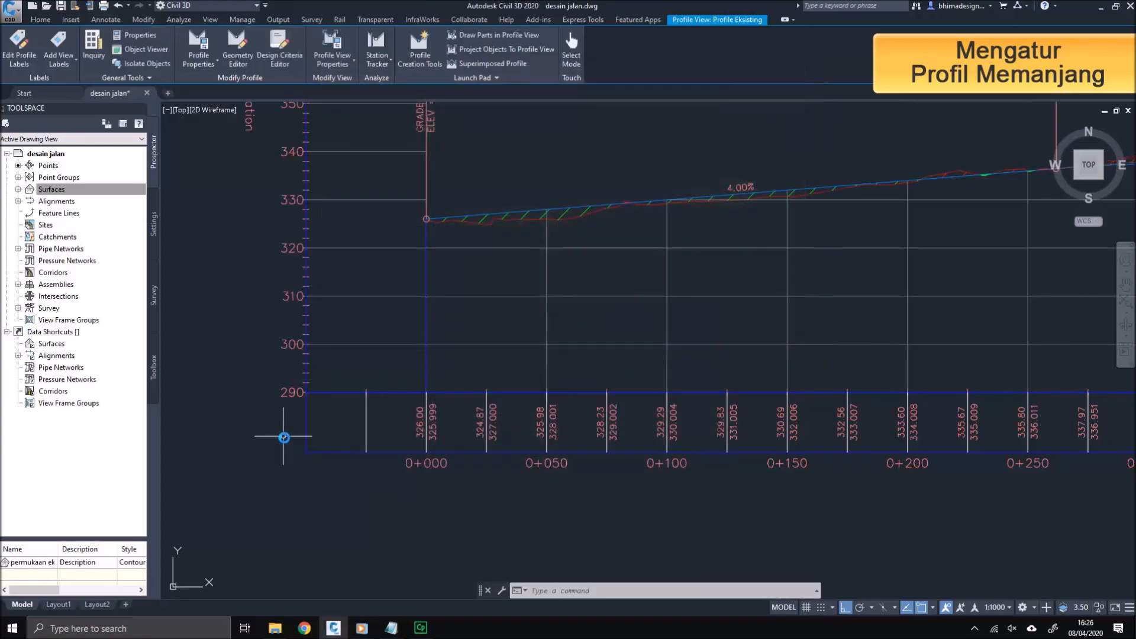
Step: Examine the updated long section, including its elevation grid, station intervals, data band and cut/fill hatching along the route
scroll(286, 444, down, 4)
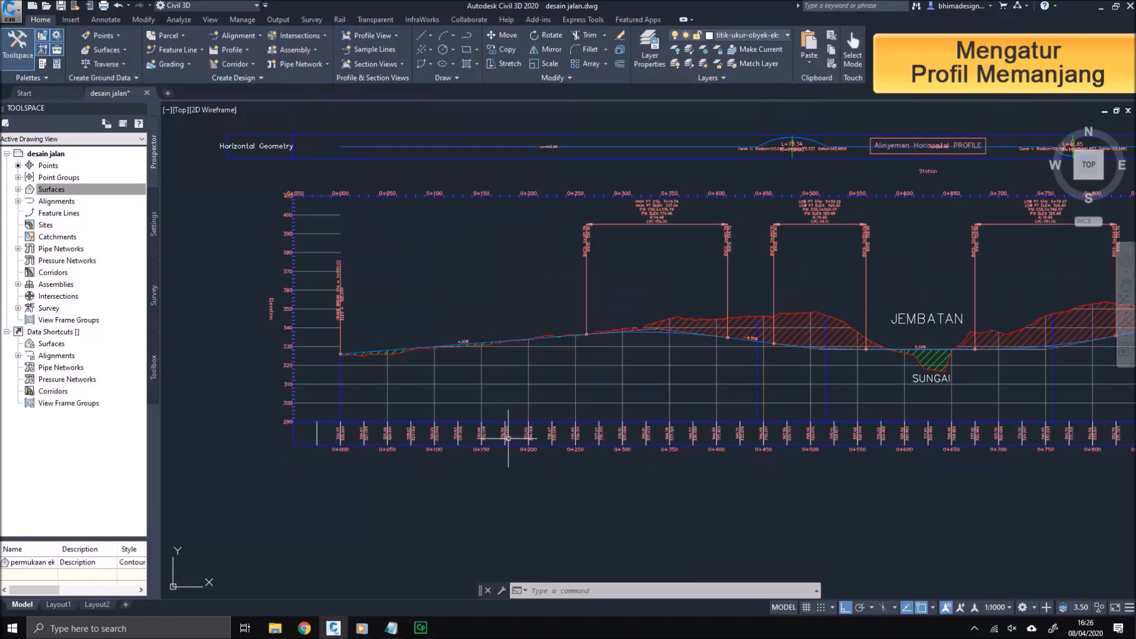
middle_drag(696, 434, 470, 434)
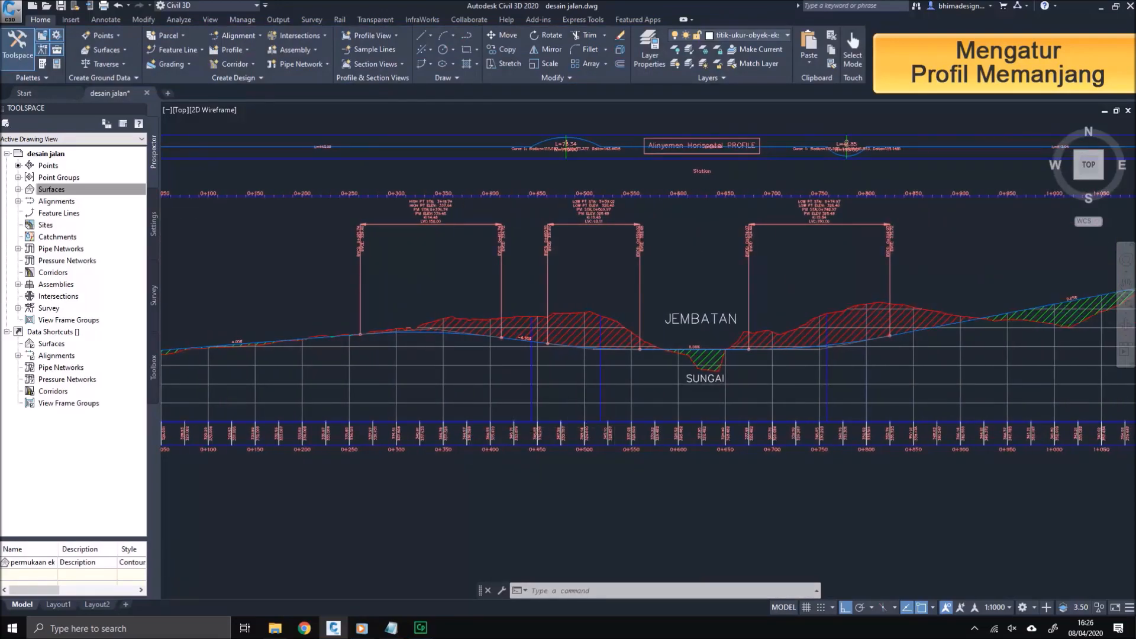
scroll(571, 414, down, 2)
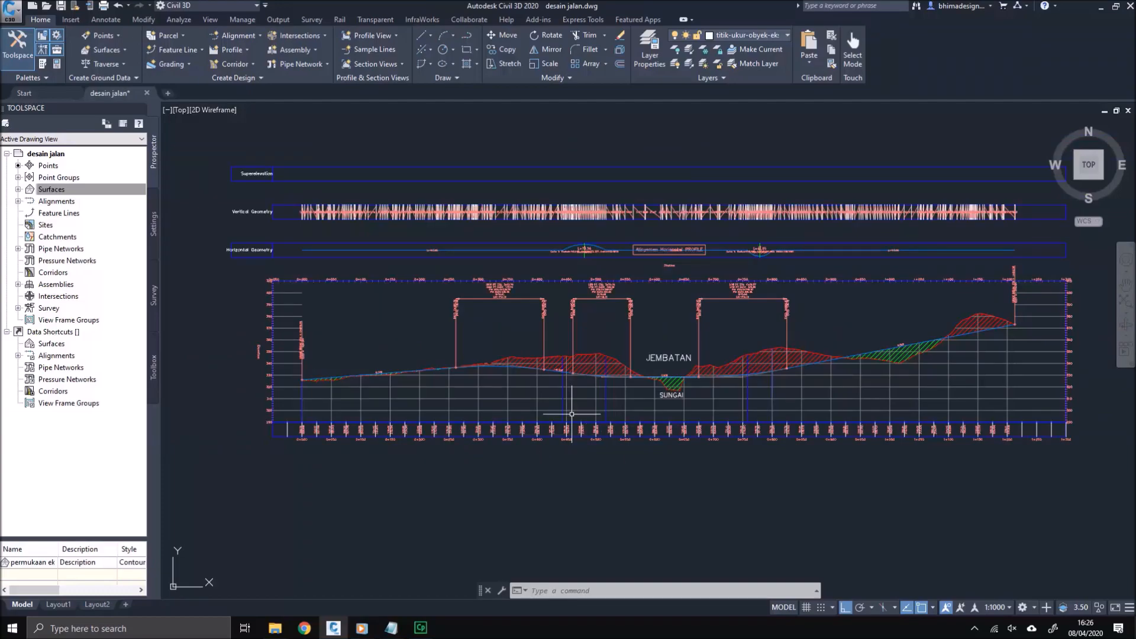
scroll(349, 379, up, 4)
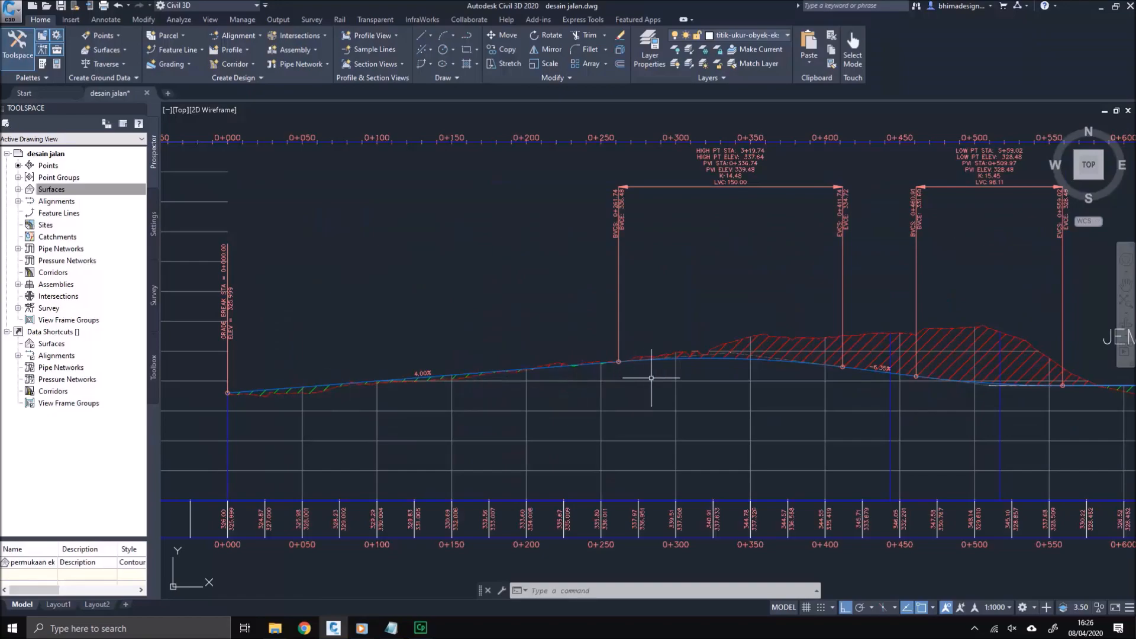
middle_drag(876, 377, 511, 380)
middle_drag(879, 400, 702, 400)
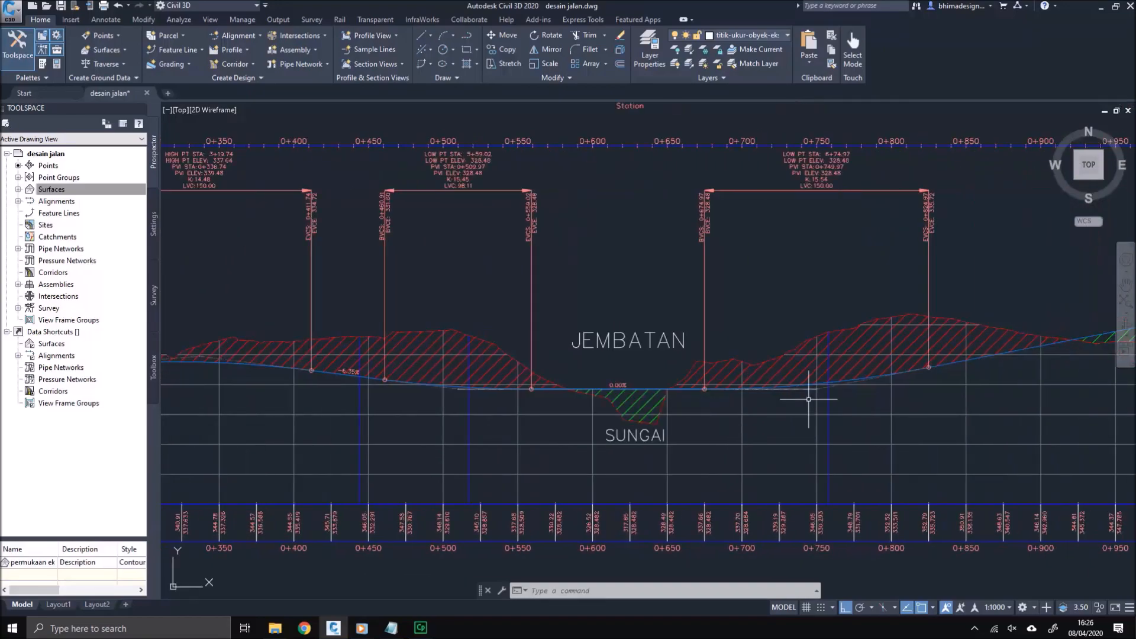
scroll(808, 400, down, 5)
middle_drag(809, 399, 742, 409)
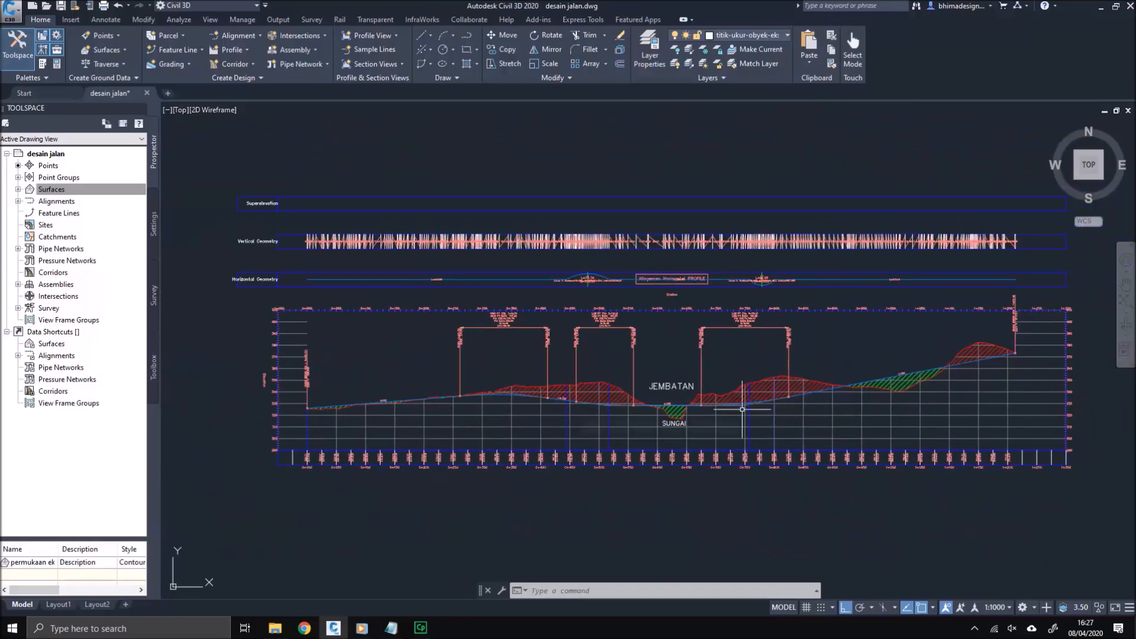
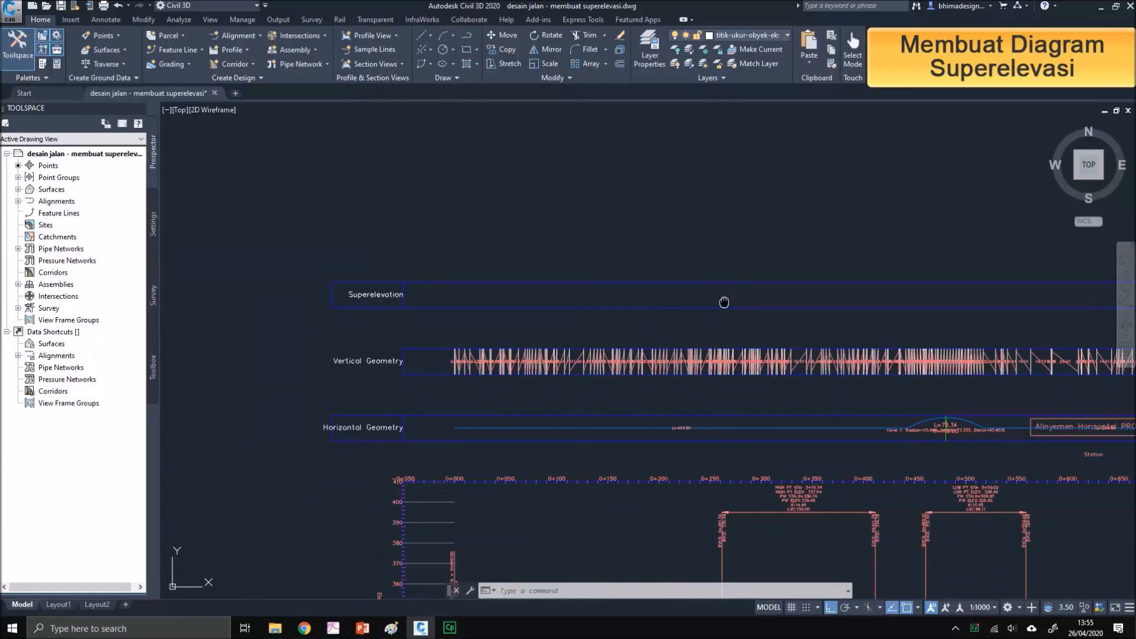
Step: Start the superelevation calculation wizard for the Alinyemen Horisontal alignment in the plan
middle_drag(723, 304, 518, 318)
scroll(640, 335, down, 2)
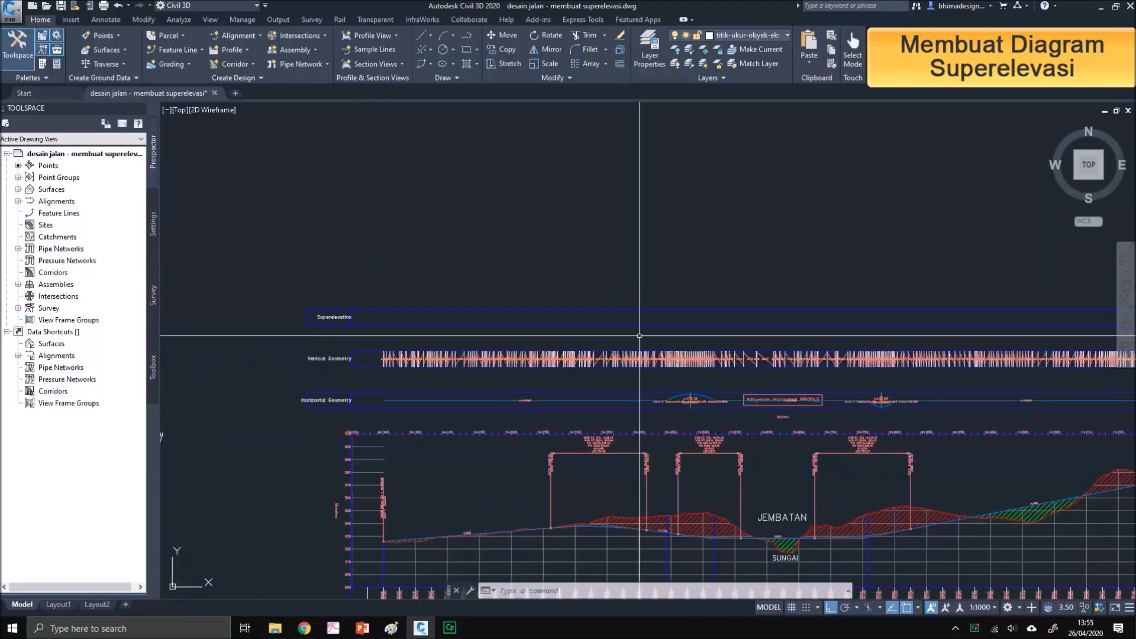
middle_drag(413, 403, 668, 249)
scroll(665, 281, down, 2)
middle_drag(451, 362, 609, 236)
scroll(609, 236, up, 1)
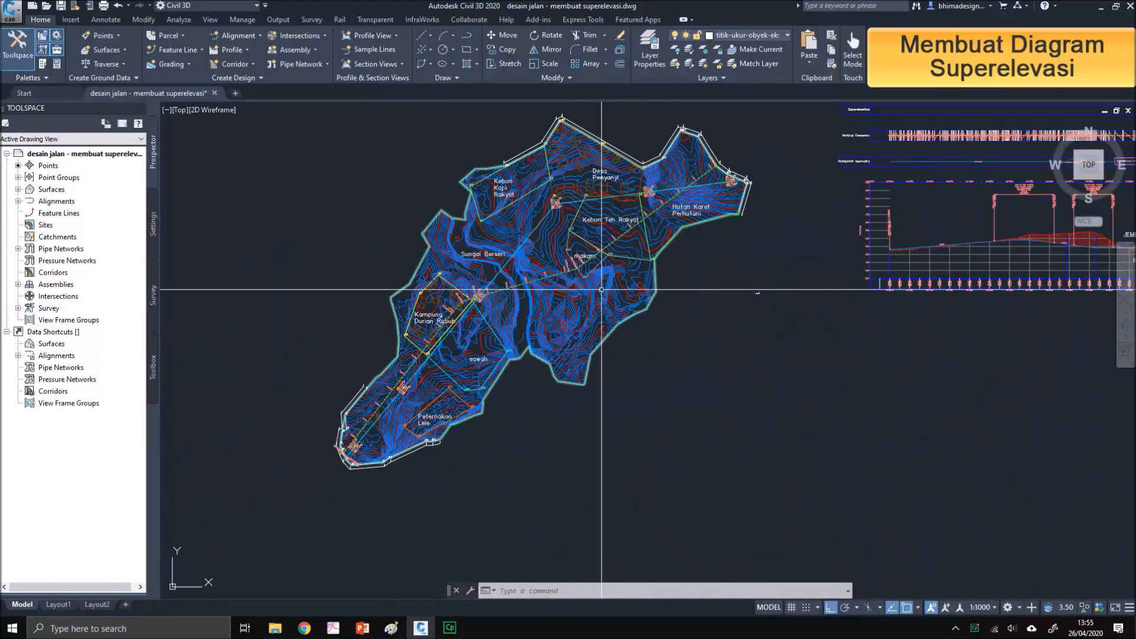
scroll(172, 421, up, 3)
scroll(370, 379, up, 2)
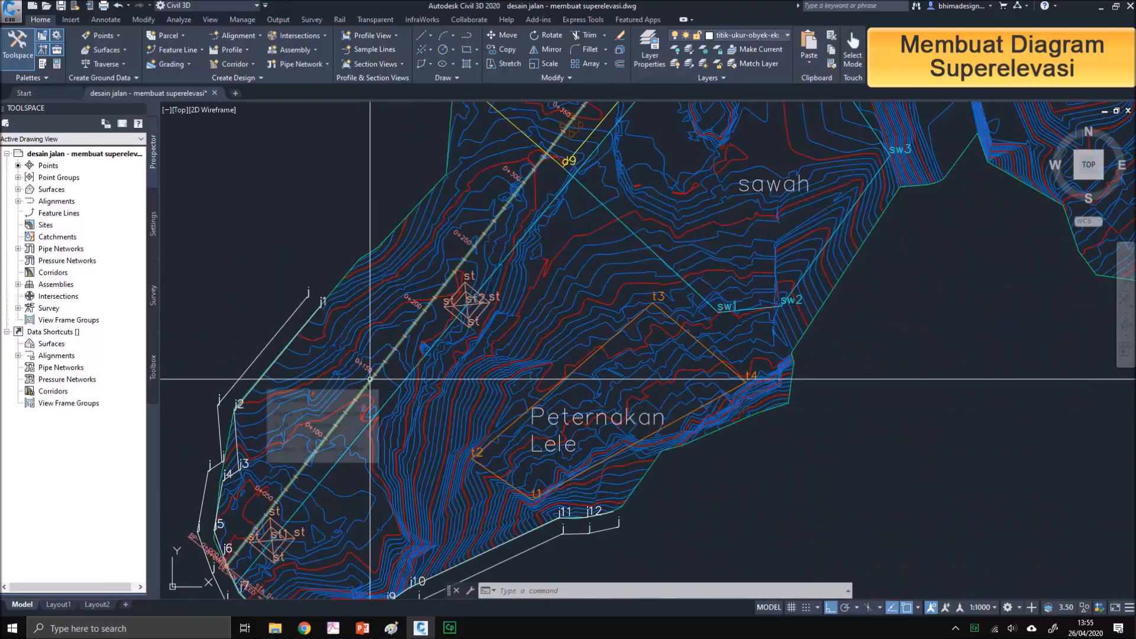
click(370, 379)
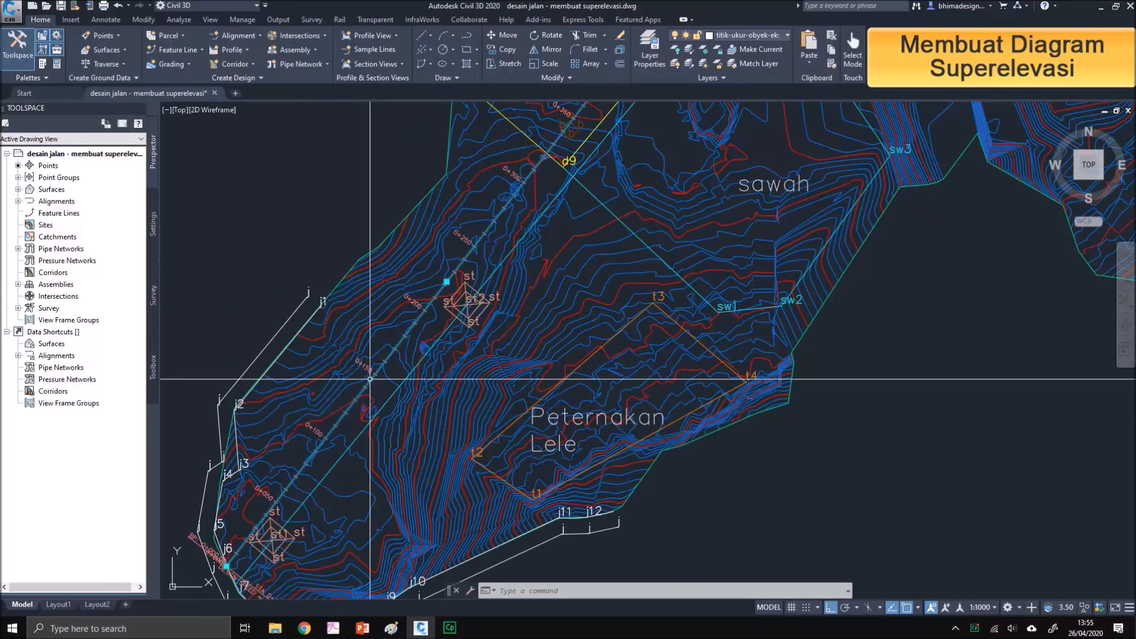
scroll(352, 388, up, 4)
middle_drag(409, 350, 420, 360)
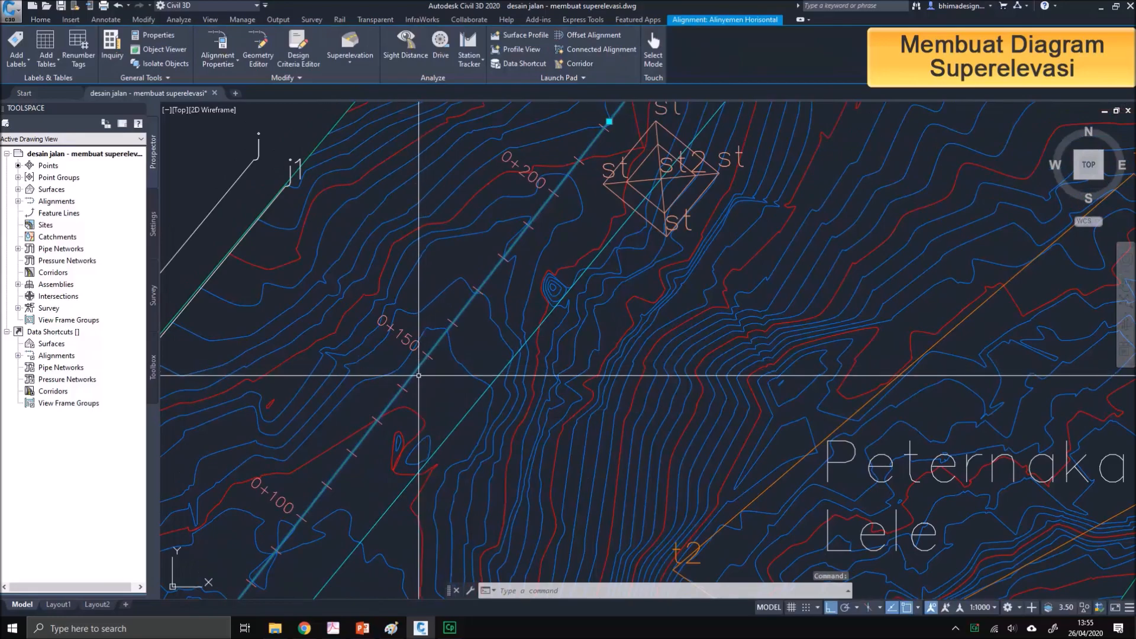
scroll(402, 390, down, 6)
scroll(600, 231, up, 10)
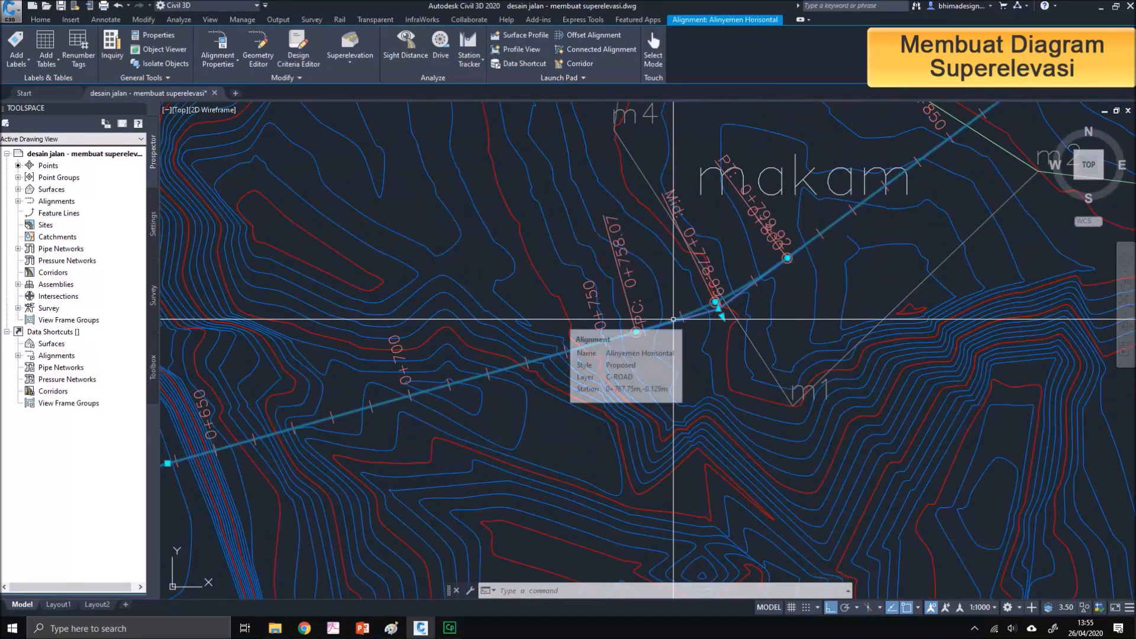
middle_drag(675, 322, 628, 345)
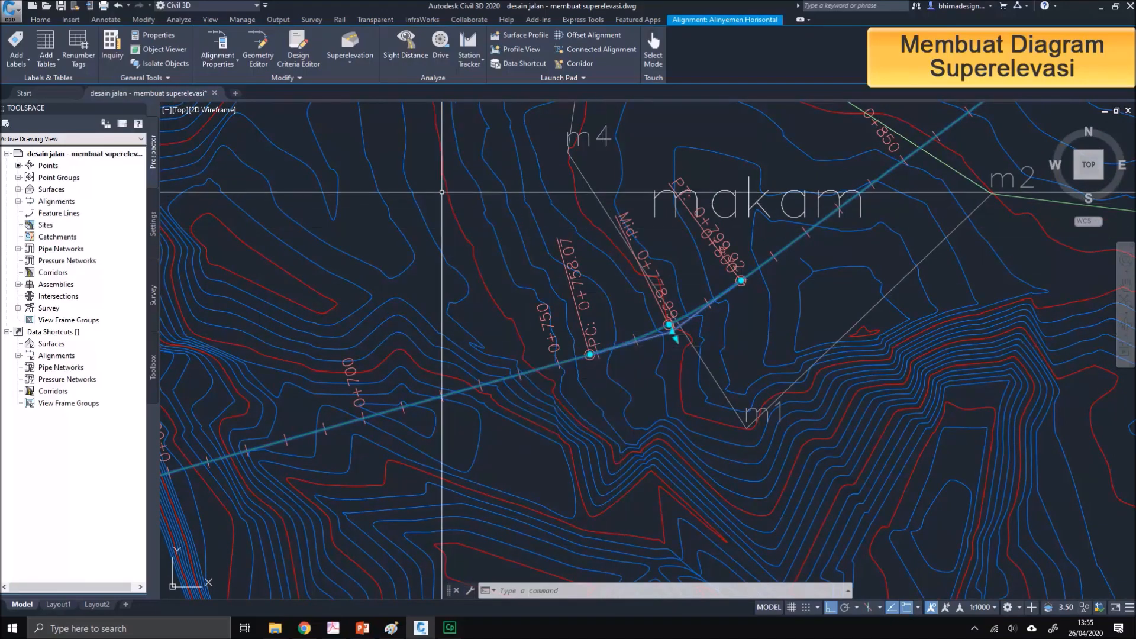
click(357, 55)
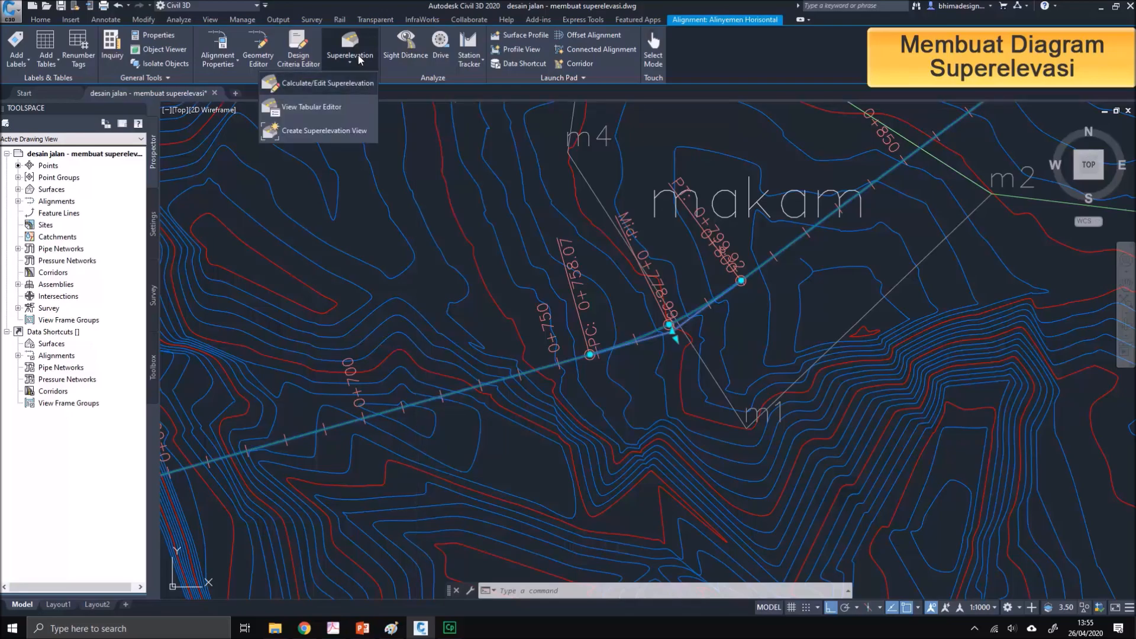
click(351, 91)
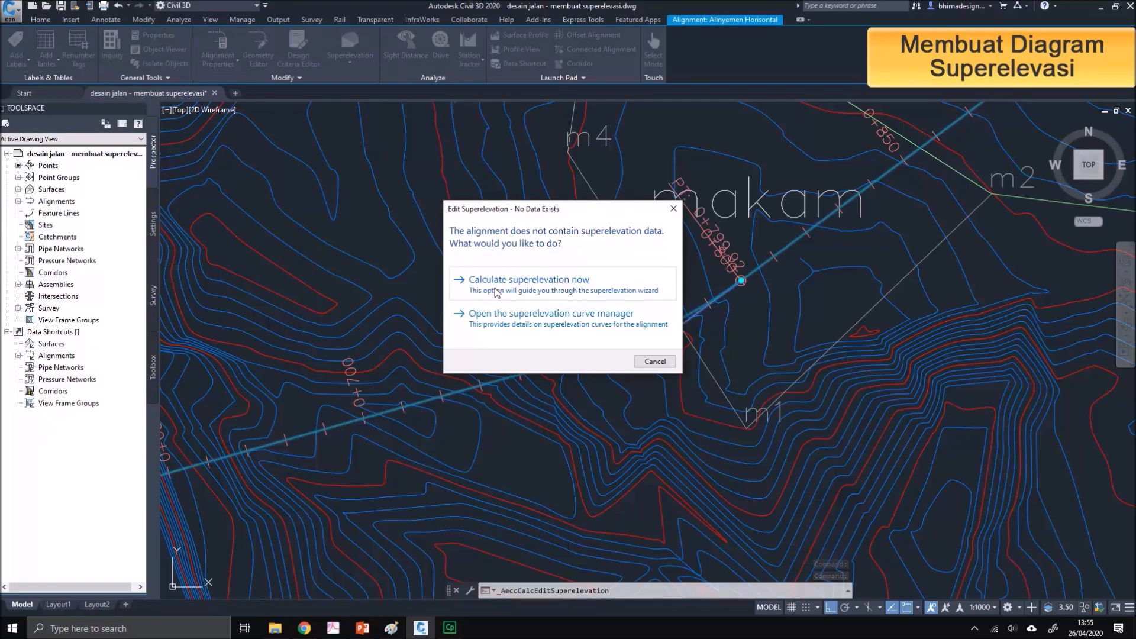
click(597, 289)
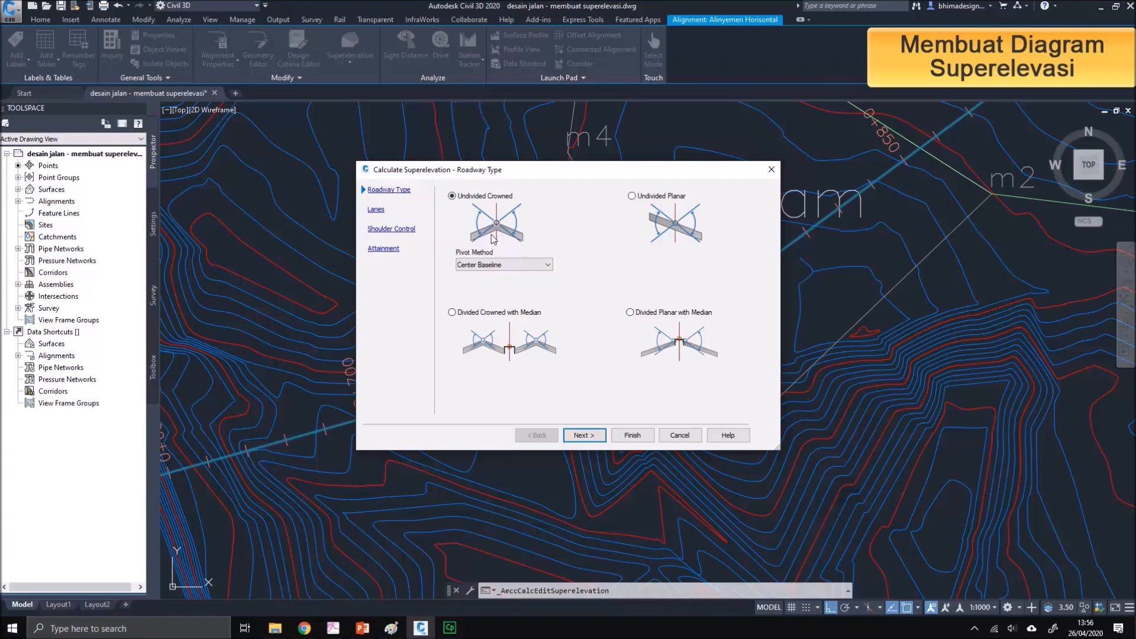
Step: Accept the undivided crowned roadway with center baseline pivot, and set a symmetric lane width of 3.5 m and slope of -3%
drag(491, 177, 293, 172)
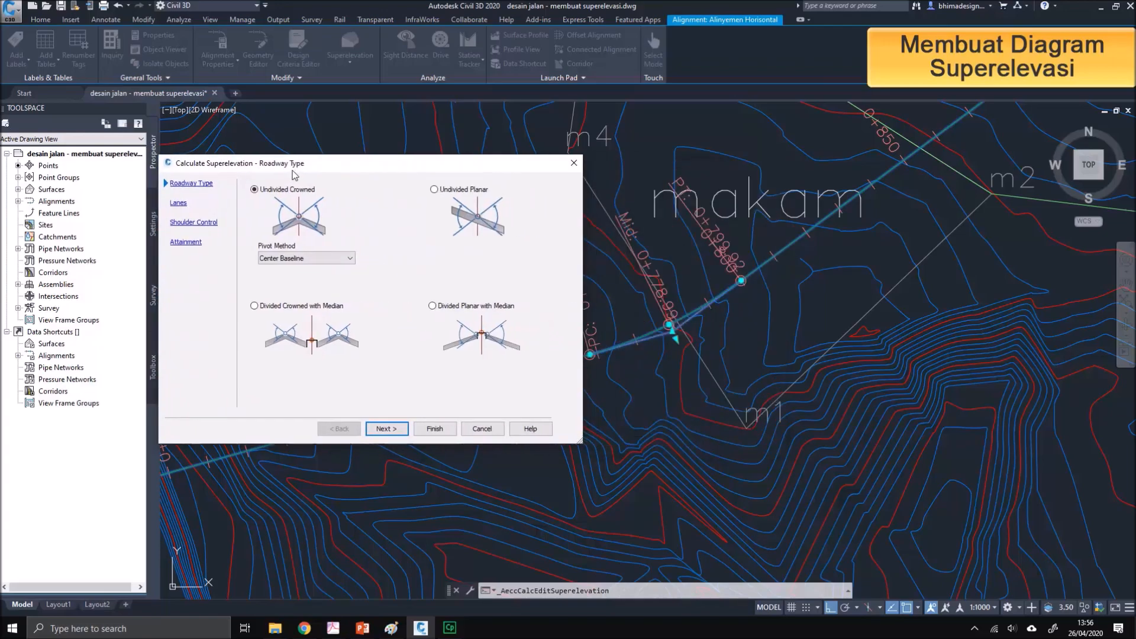
click(386, 429)
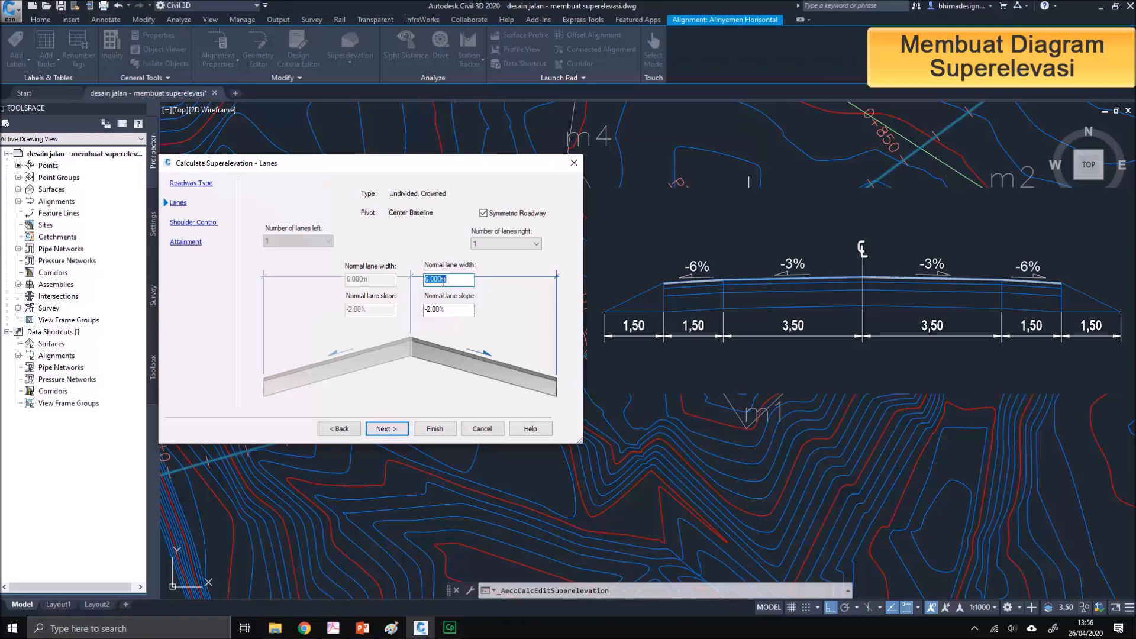
text(3.5)
click(452, 312)
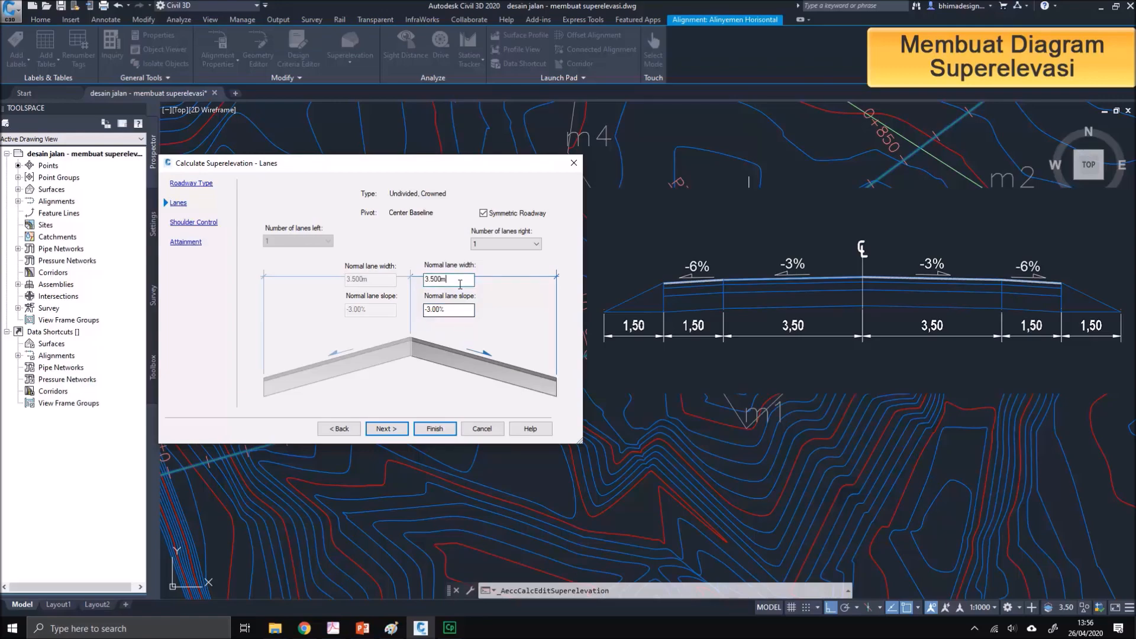
click(386, 428)
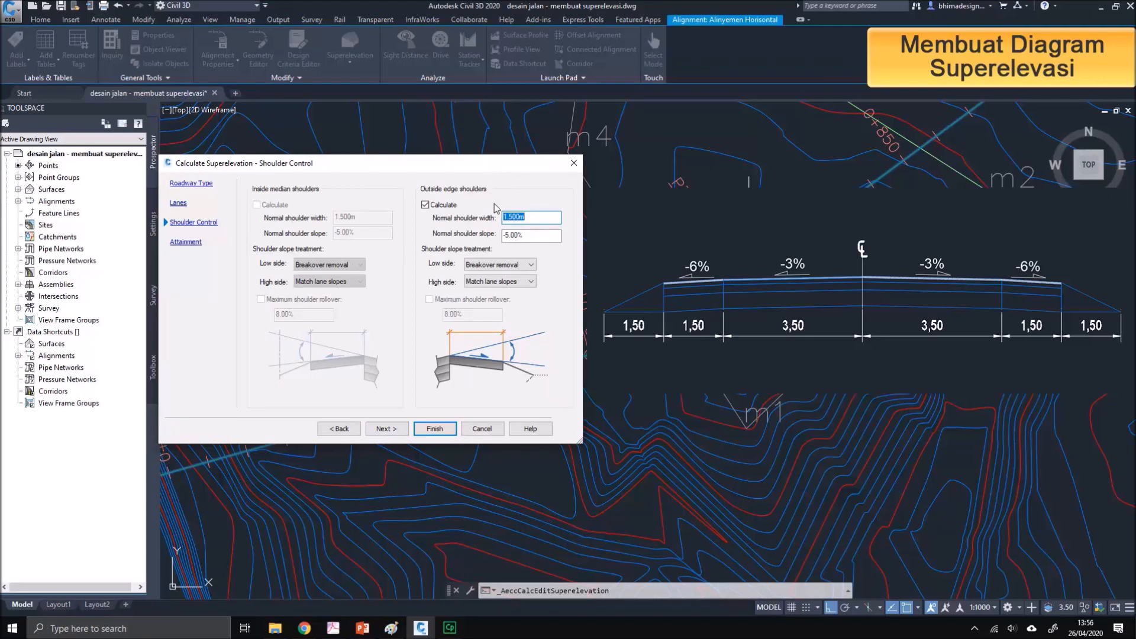
Step: Keep the outside edge shoulders at 1.5 m width, set their normal slope to -6%, and continue to attainment
click(528, 220)
click(509, 235)
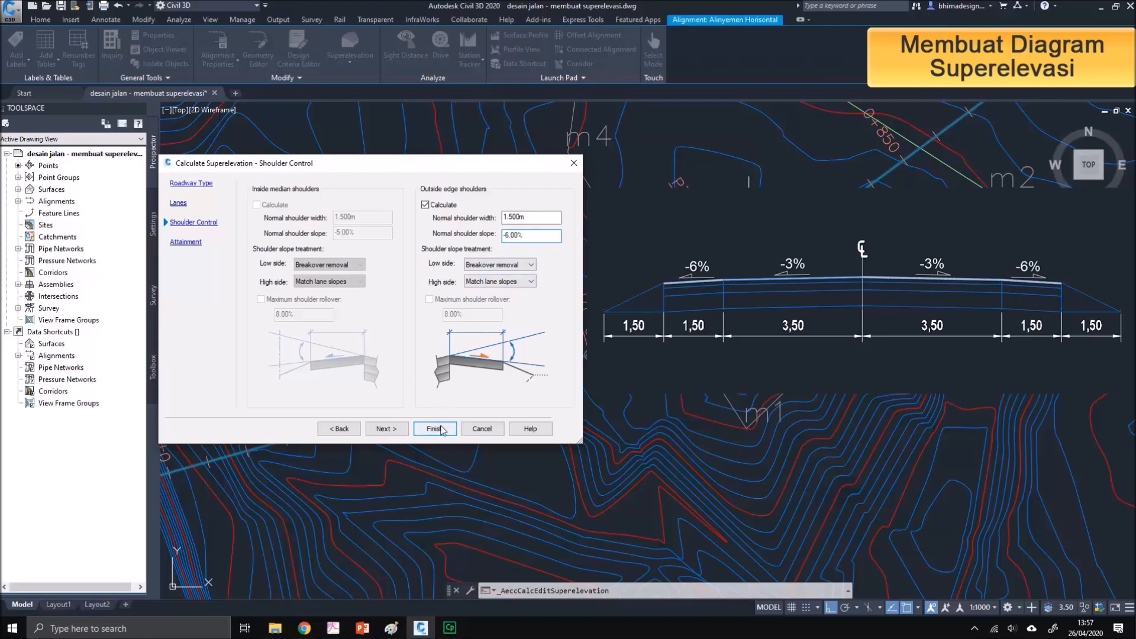
click(386, 428)
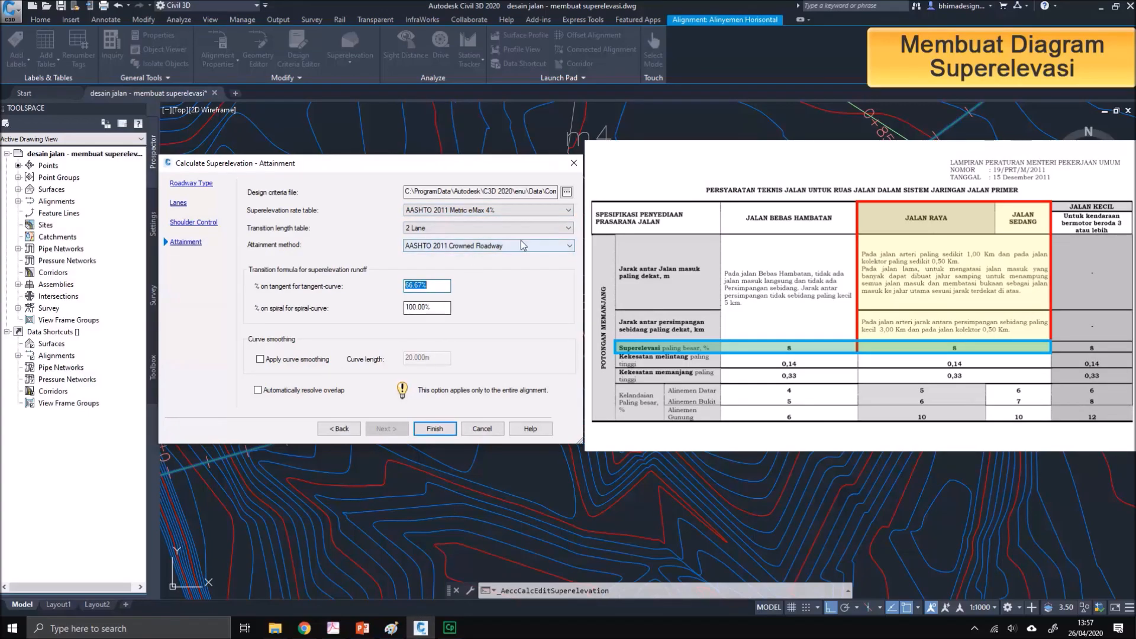
Step: Choose the AASHTO 2011 Metric eMax 8% superelevation rate table and finish the calculation
click(559, 210)
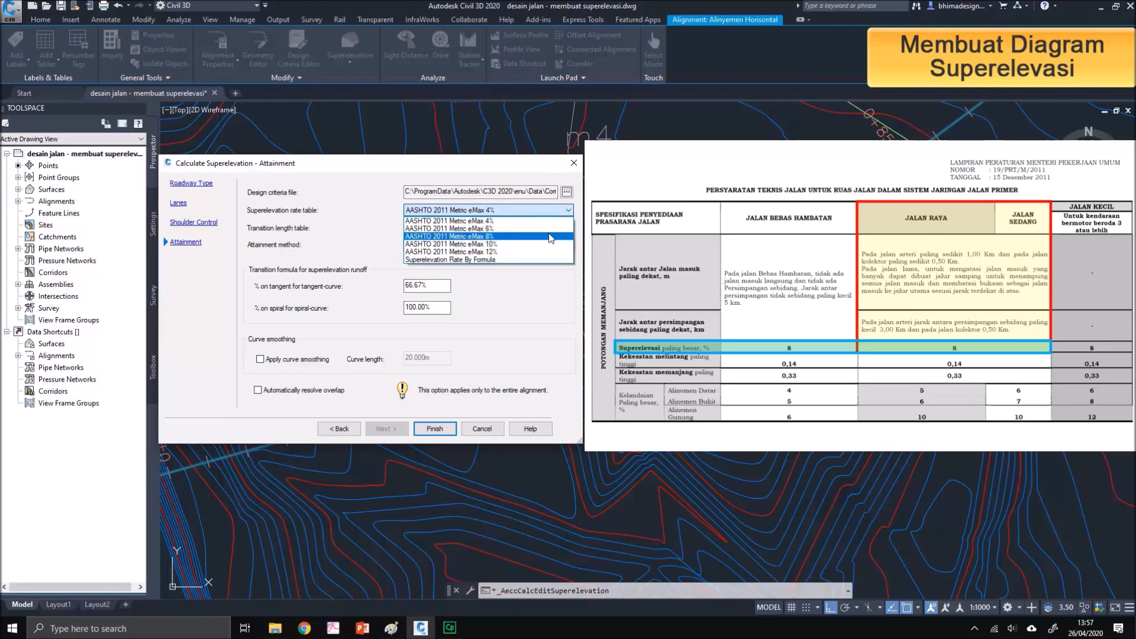
click(551, 237)
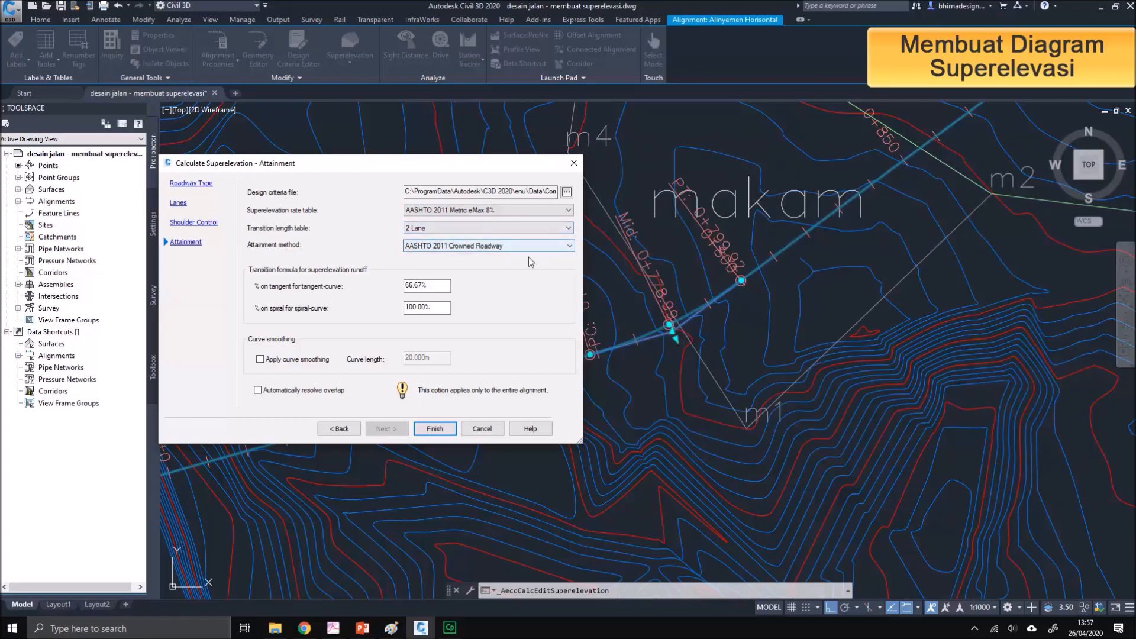
click(436, 429)
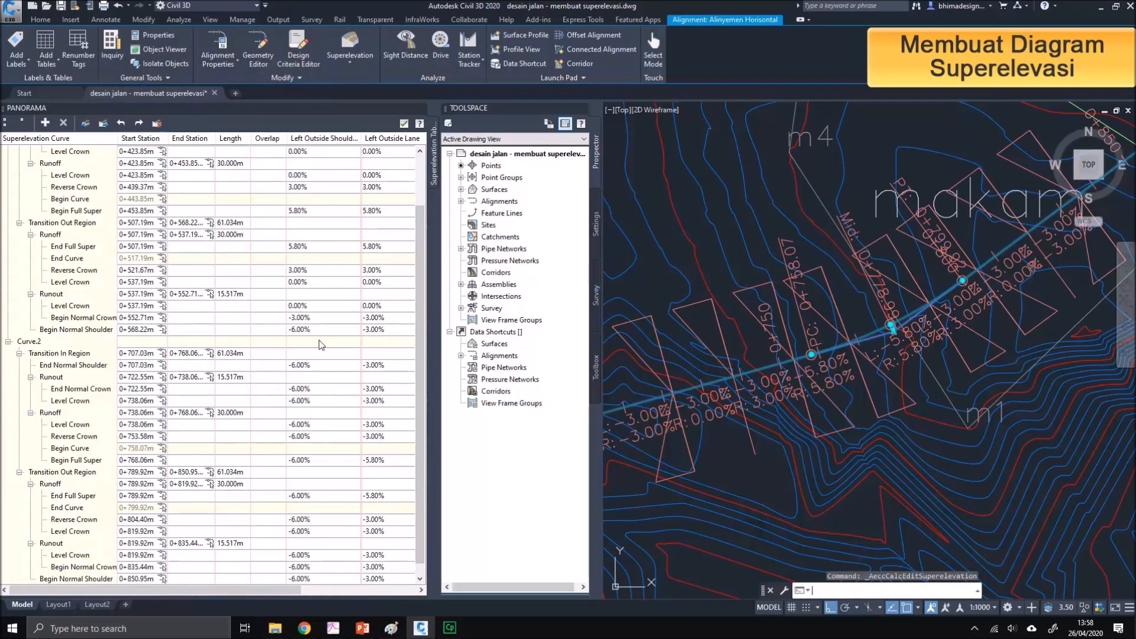
Step: Review the superelevation table for both curves, close it, and examine the cross-slope labels along the alignment in plan
drag(418, 249, 418, 201)
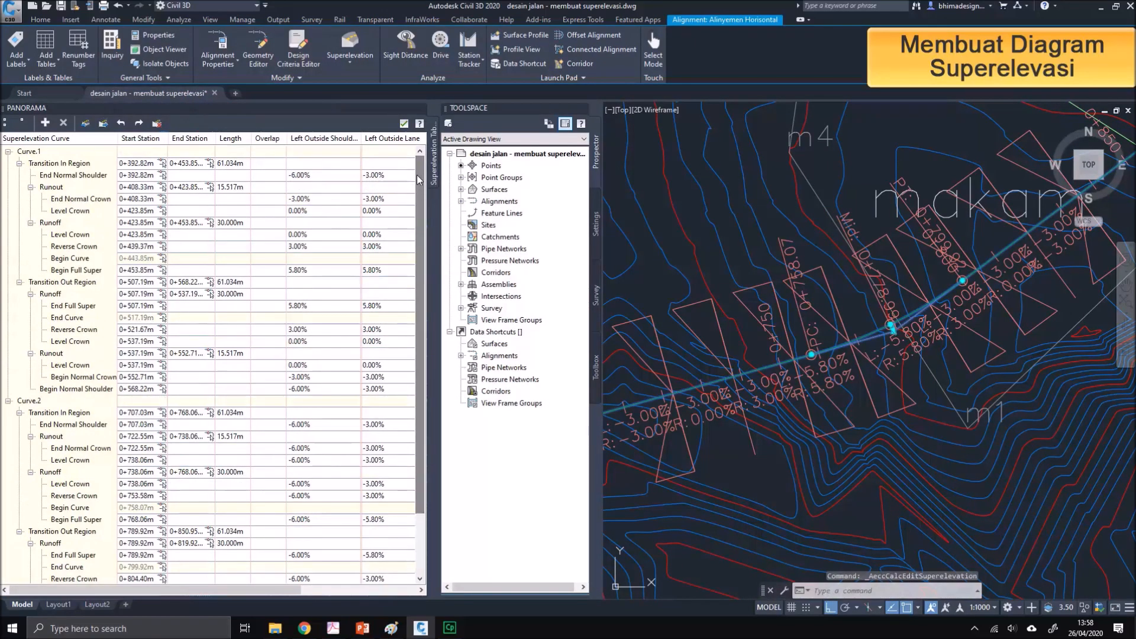
scroll(416, 175, down, 2)
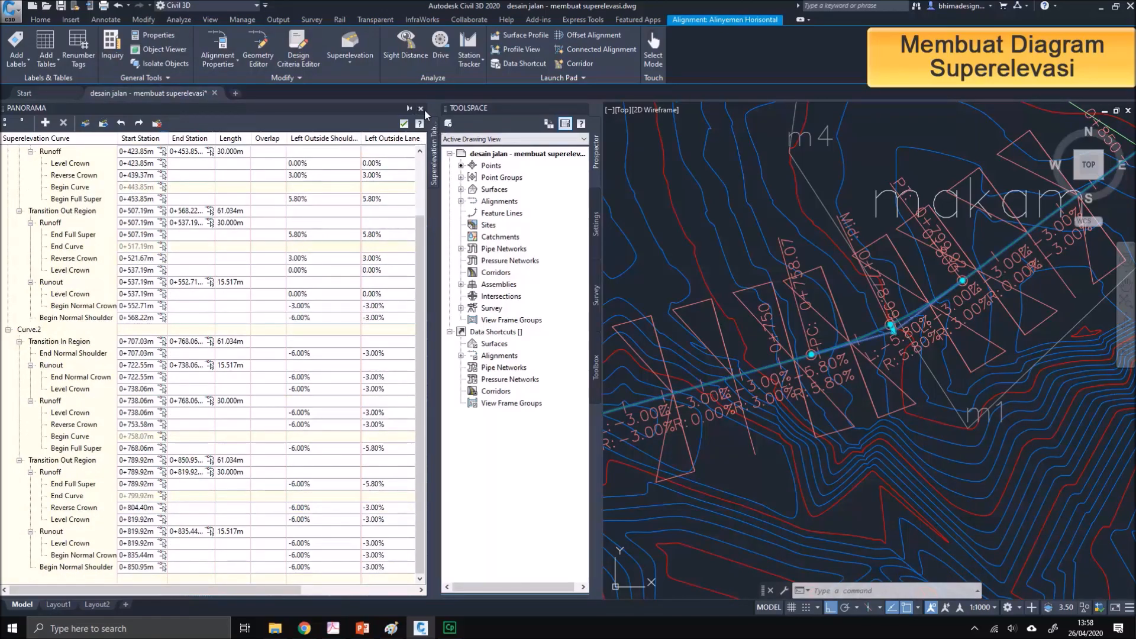
click(420, 109)
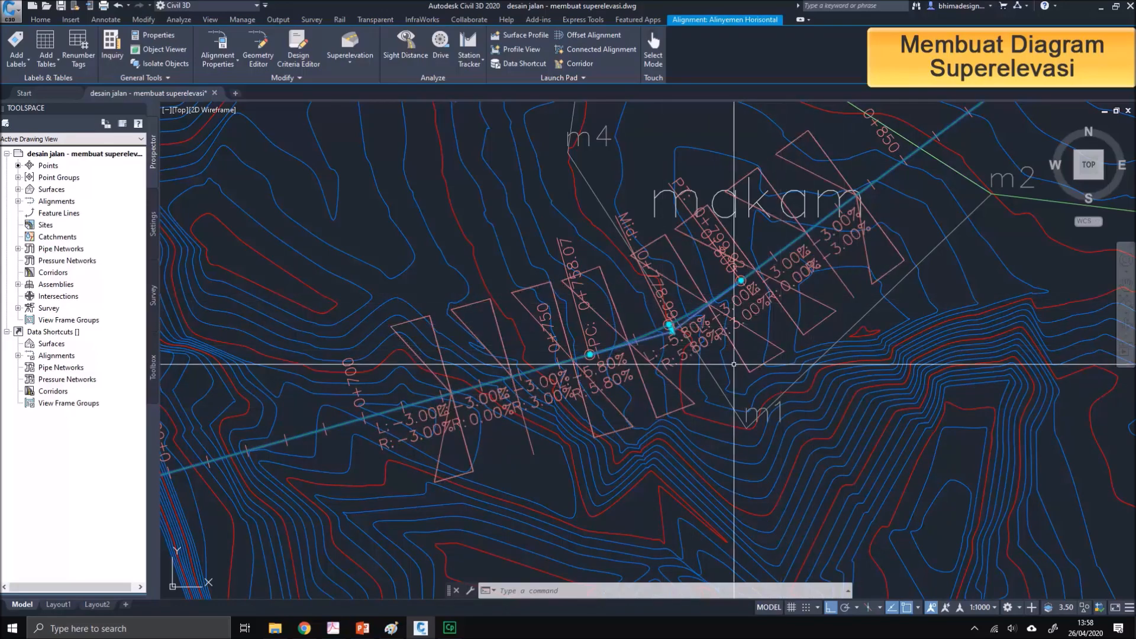
scroll(812, 324, down, 6)
scroll(612, 409, up, 6)
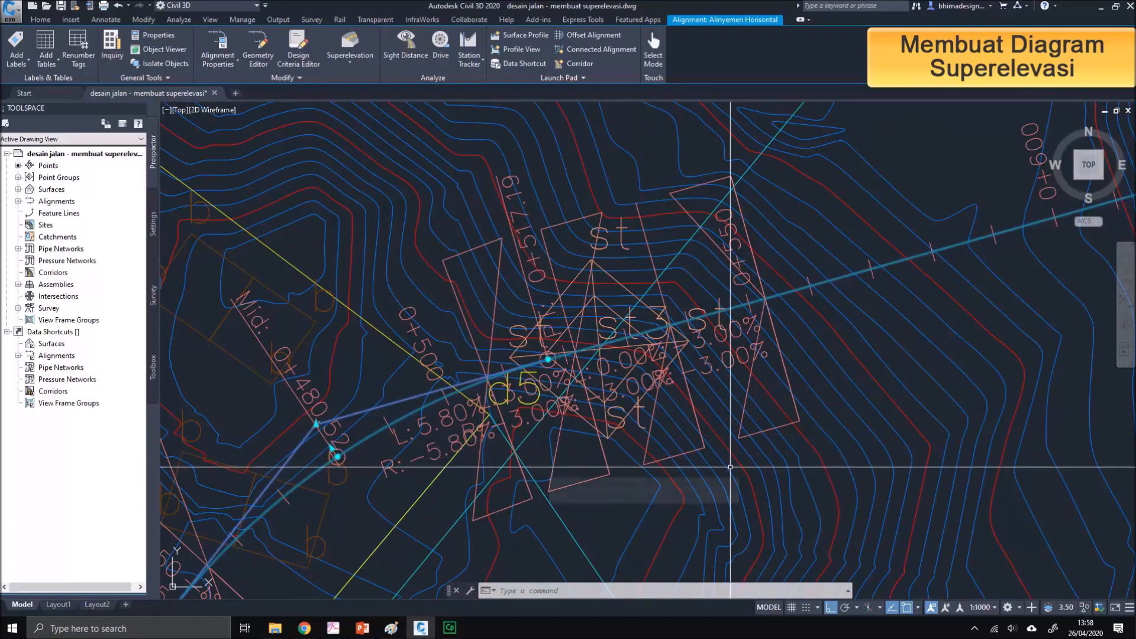
scroll(730, 467, down, 2)
middle_drag(524, 505, 599, 317)
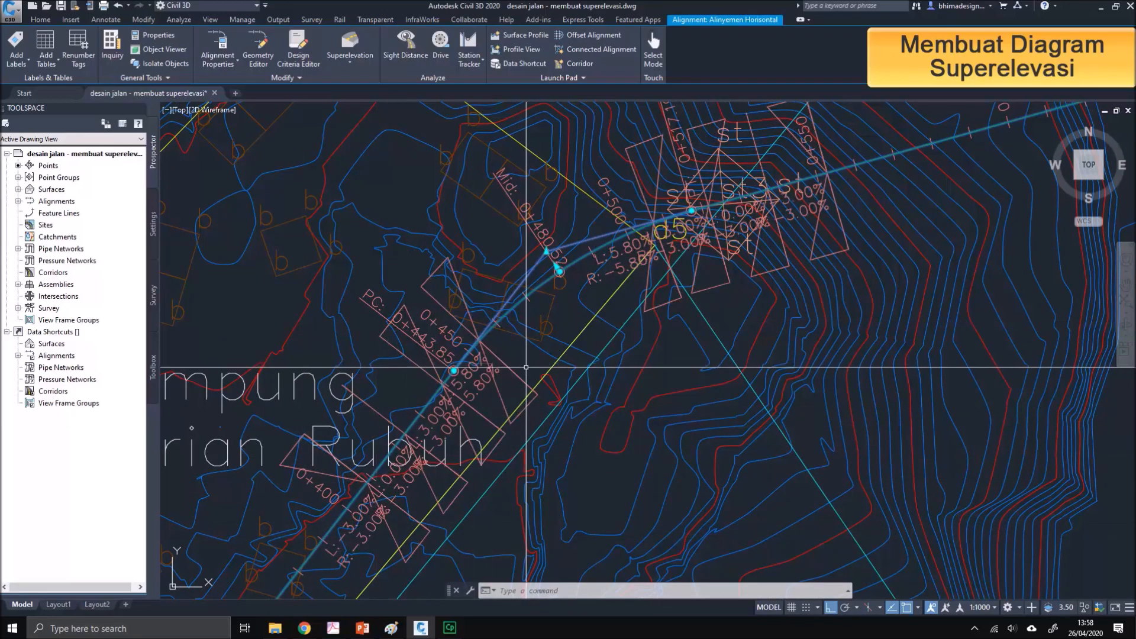
scroll(526, 395, down, 5)
scroll(527, 401, down, 3)
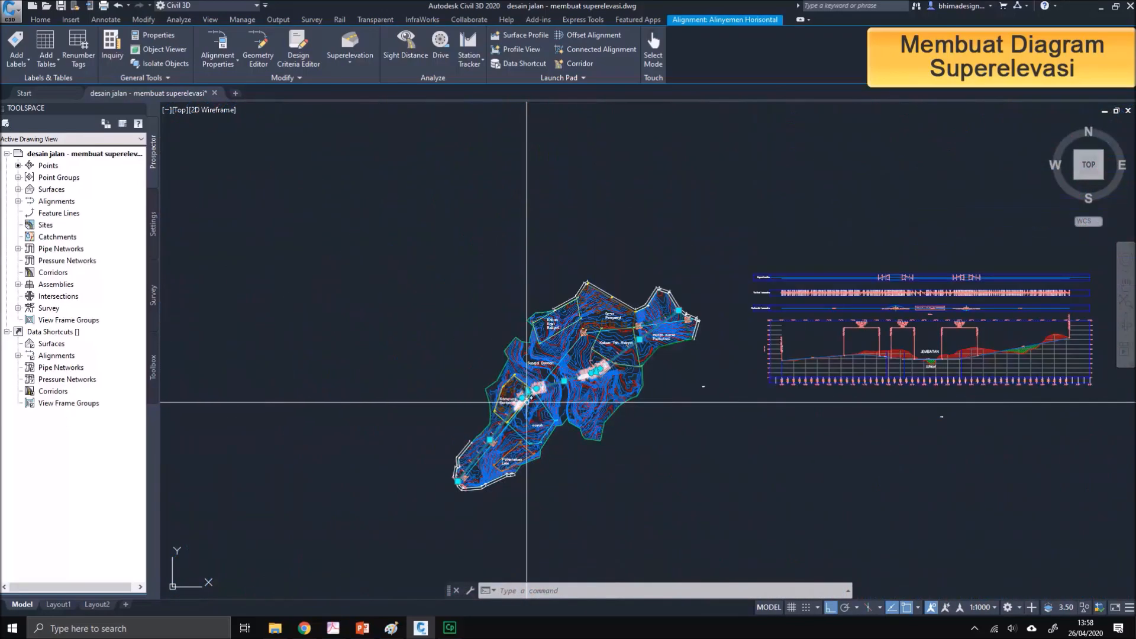
Step: Examine the superelevation diagram band above the long section at both horizontal curves, including its stations and transition lengths
scroll(877, 251, up, 6)
scroll(878, 251, up, 6)
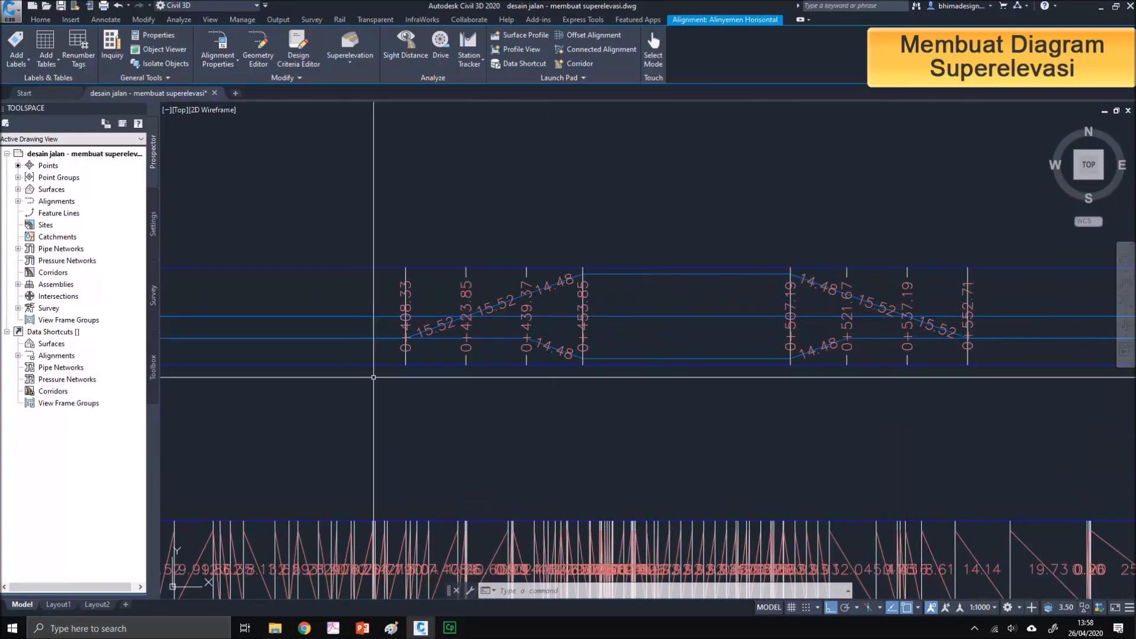
scroll(406, 393, down, 2)
scroll(927, 411, down, 2)
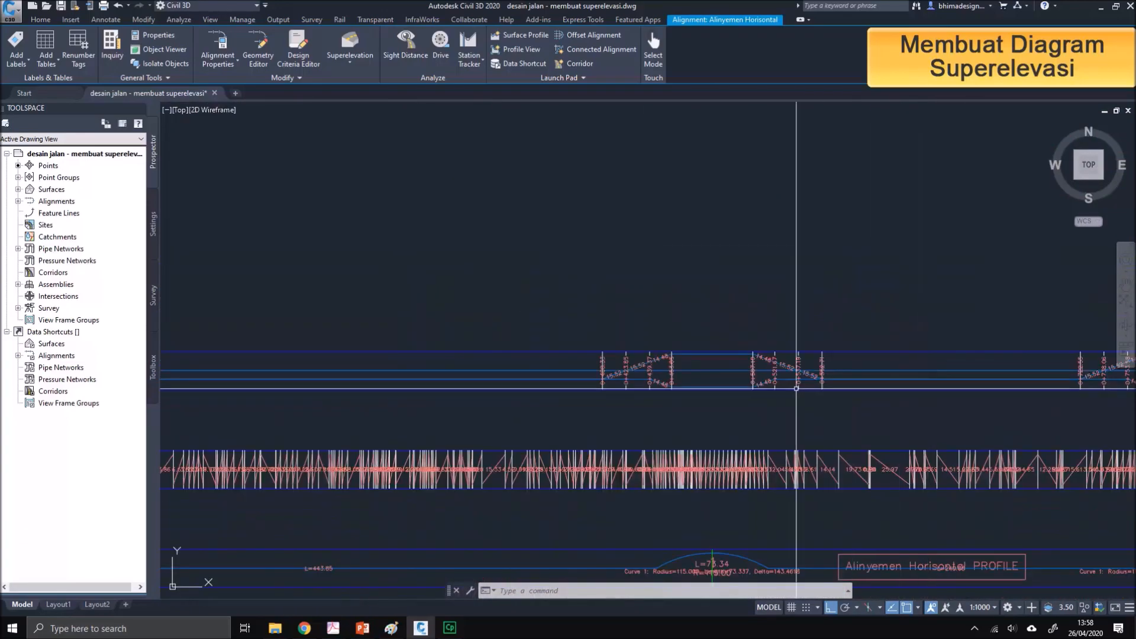
middle_drag(920, 391, 597, 372)
scroll(703, 331, down, 2)
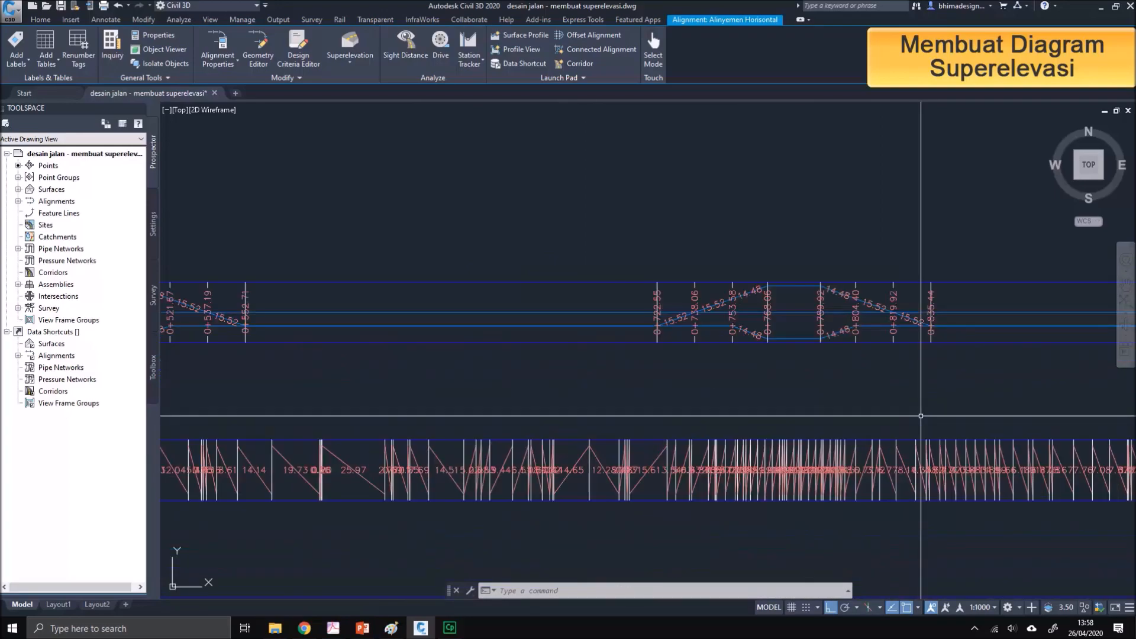
scroll(870, 355, down, 2)
scroll(846, 414, up, 2)
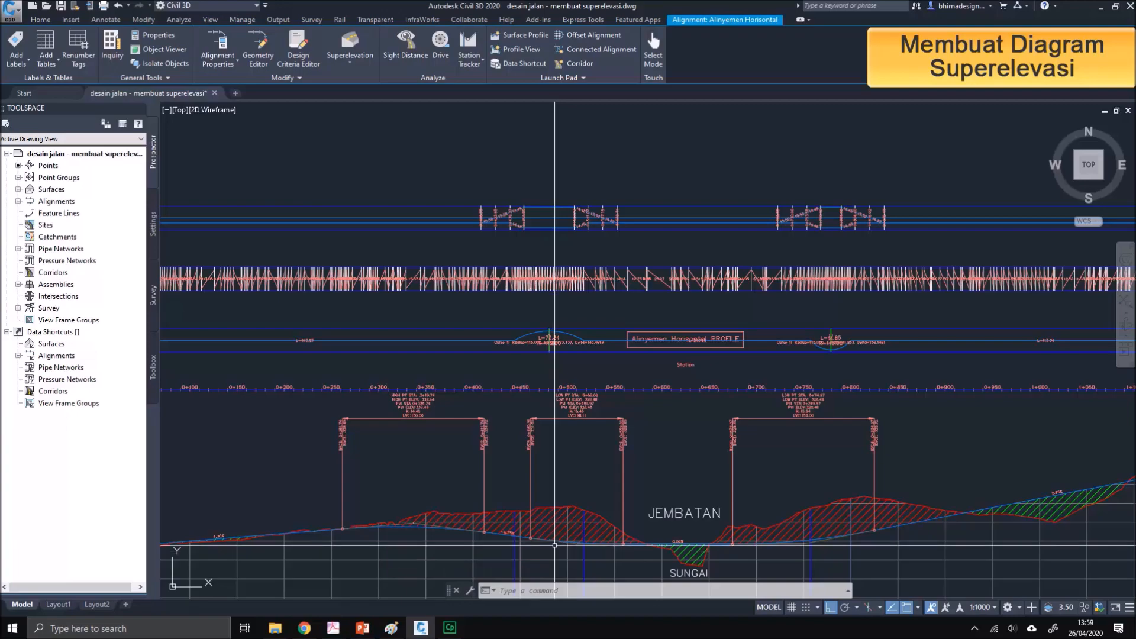
scroll(554, 551, down, 5)
middle_drag(653, 358, 700, 346)
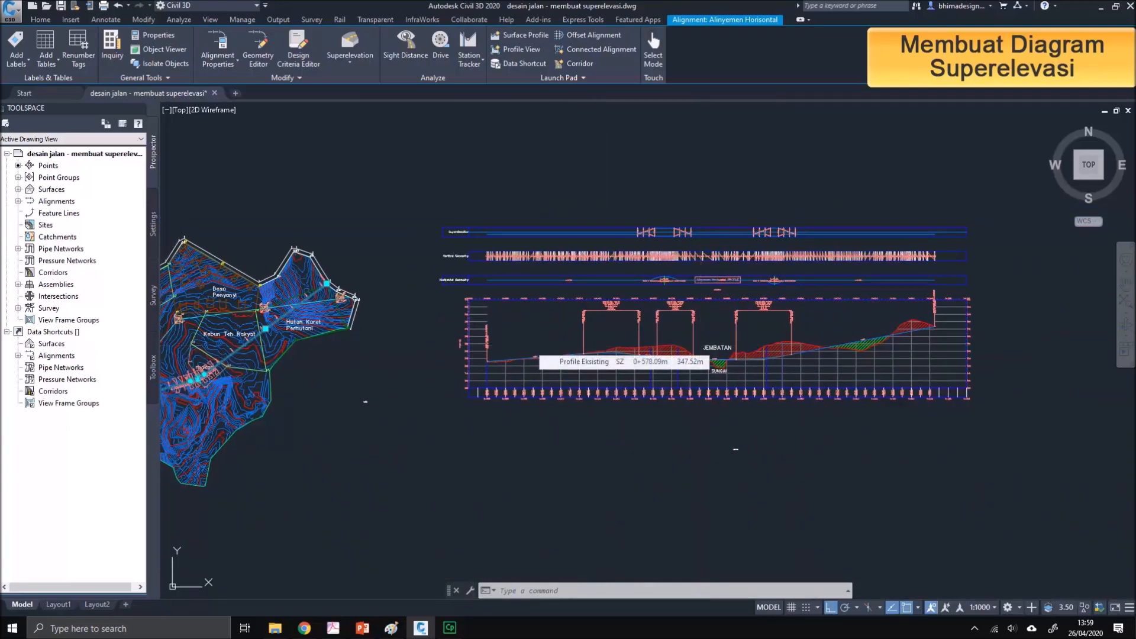
Step: Deselect the alignment and save the drawing
key(Escape)
key(ctrl+s)
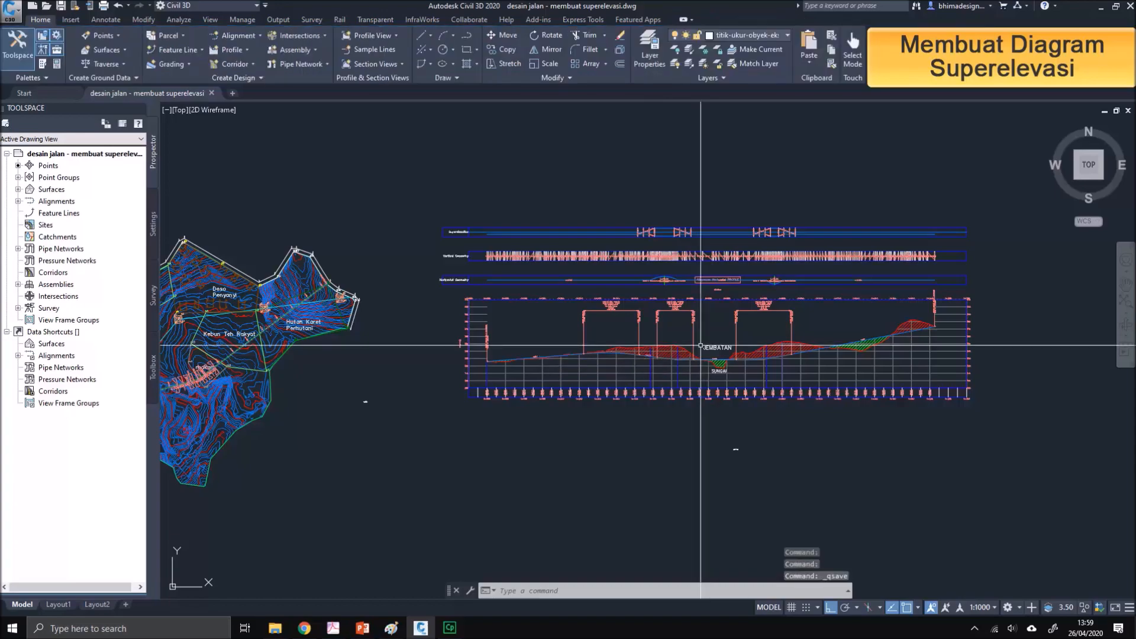